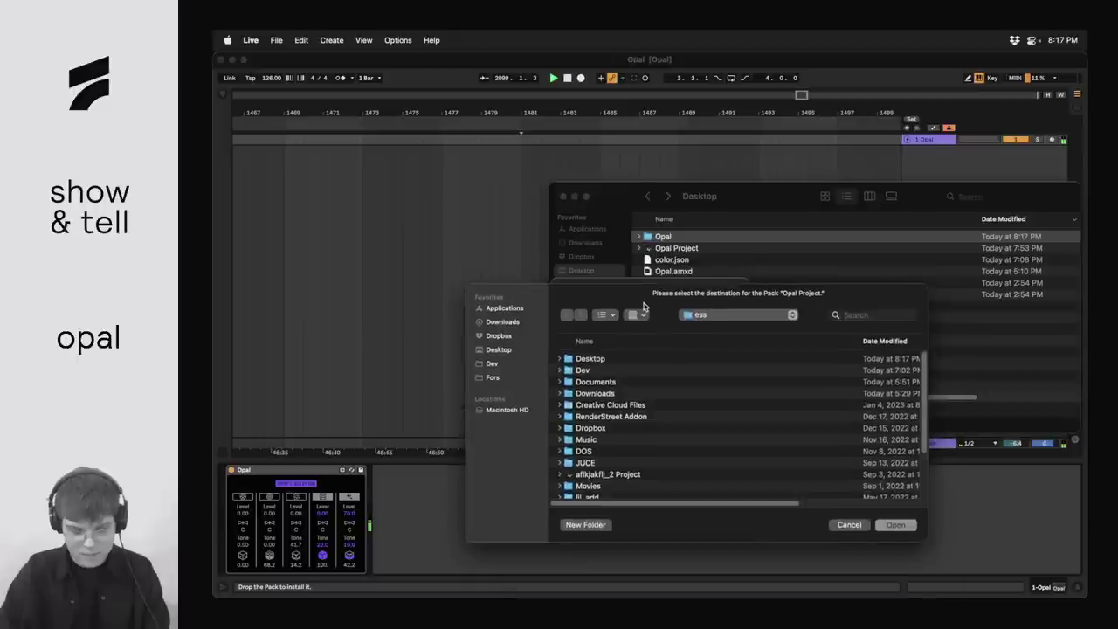
# - Choose the Opal folder on the Desktop as the destination for installing the Opal Project pack
pyautogui.click(510, 353)
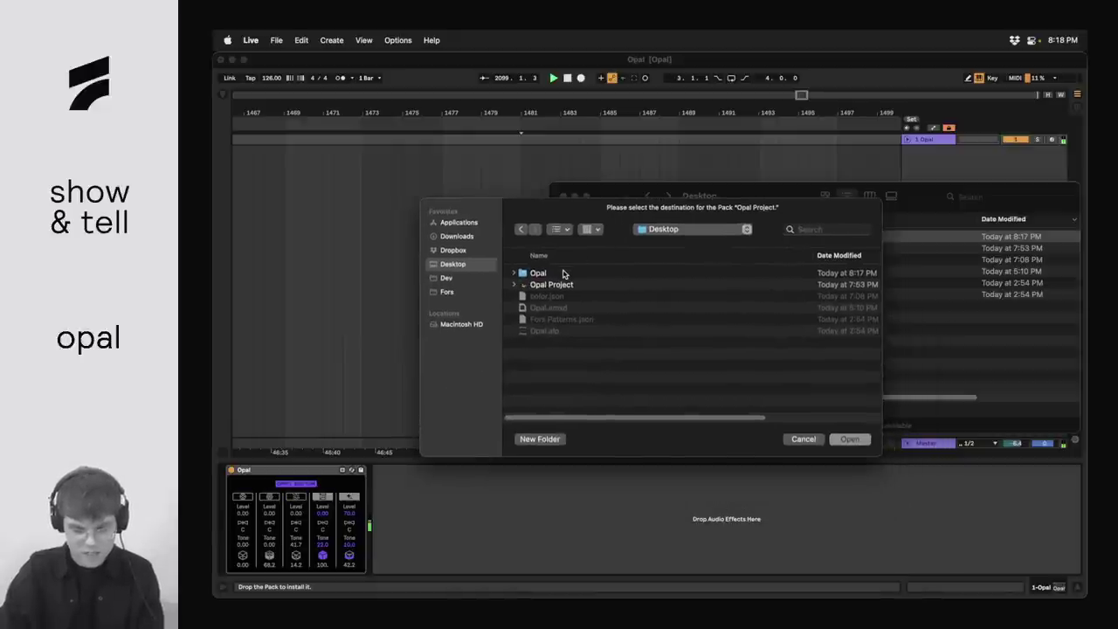
pyautogui.doubleClick(562, 274)
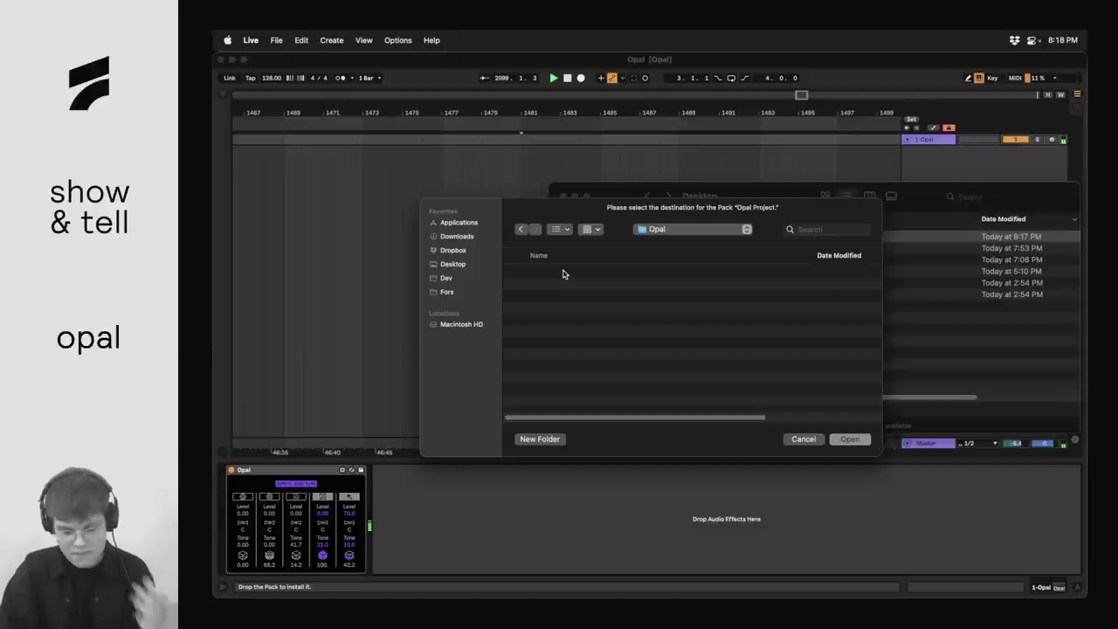
pyautogui.click(858, 442)
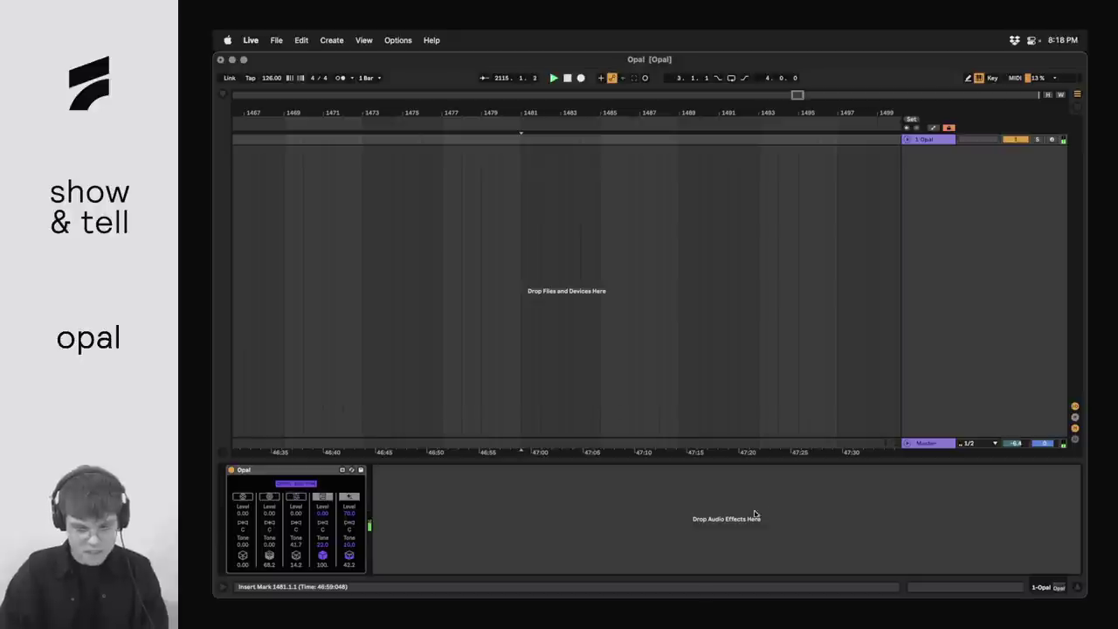
# - Switch to Finder and look through the files of Opal Project inside the Desktop's Opal folder
pyautogui.moveTo(666, 584)
pyautogui.click(597, 581)
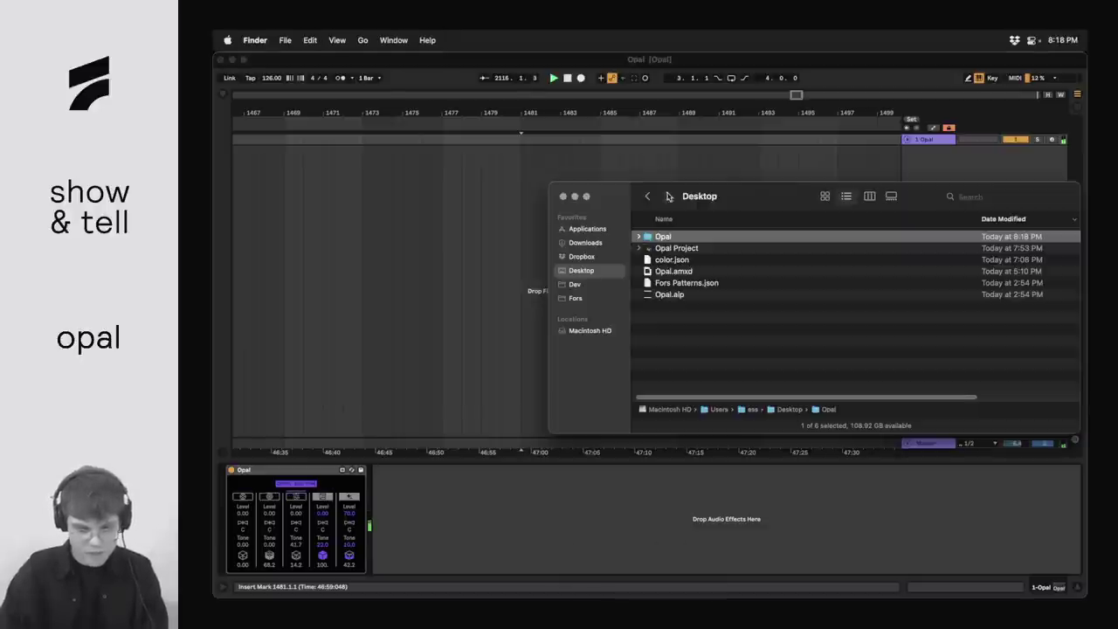
pyautogui.doubleClick(666, 238)
pyautogui.click(693, 238)
pyautogui.press('Right')
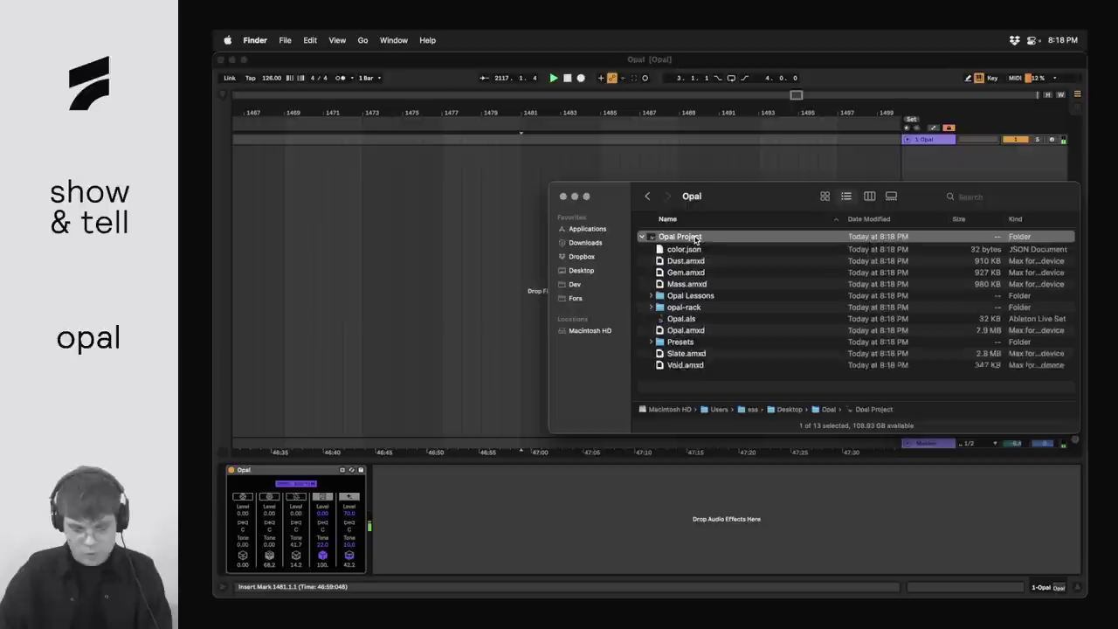
pyautogui.press('Down')
pyautogui.press('Down')
pyautogui.press('Down')
pyautogui.press('Down')
pyautogui.press('Down')
pyautogui.press('Down')
pyautogui.press('Down')
pyautogui.press('Down')
pyautogui.press('Down')
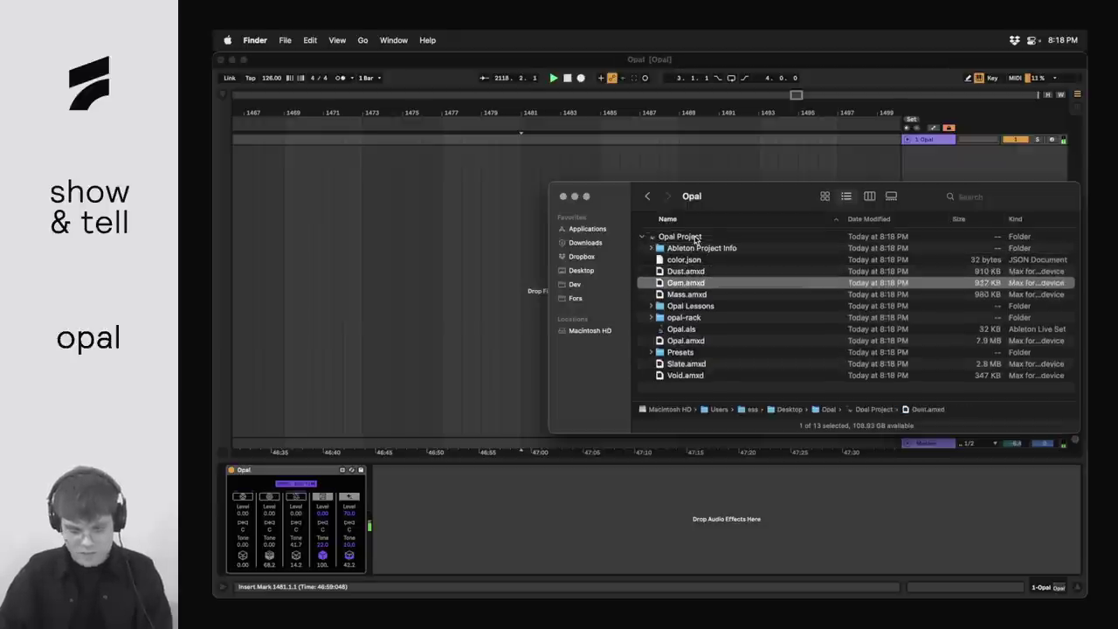
pyautogui.press('Down')
pyautogui.press('Up')
pyautogui.press('Up')
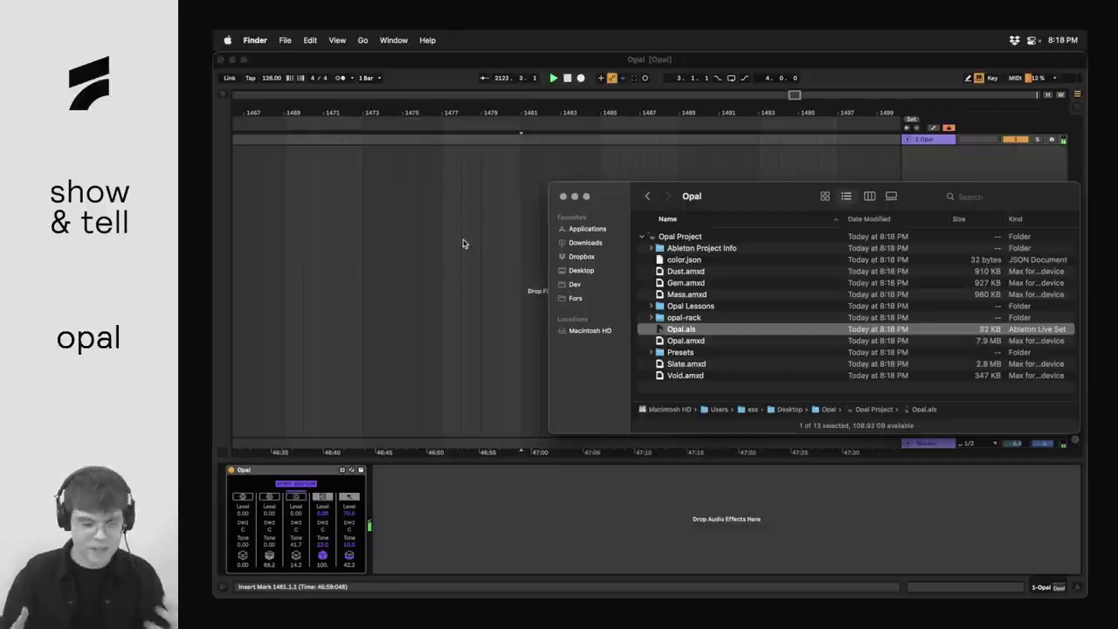
# - Show the browser in Live and create a folder named Devices in the User Library
pyautogui.click(223, 98)
pyautogui.click(223, 98)
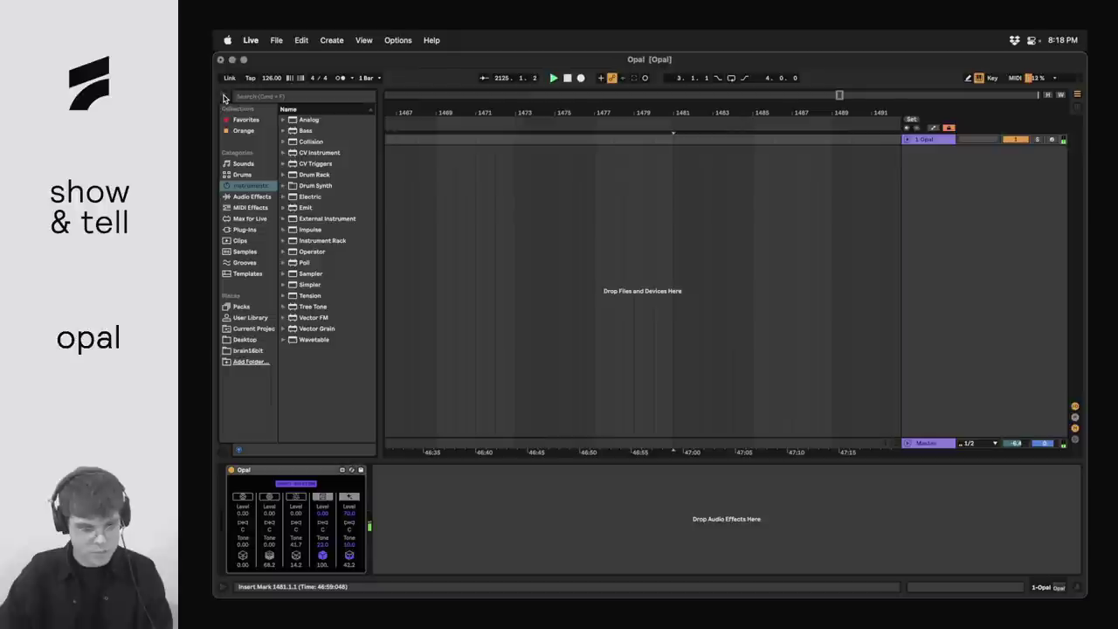
pyautogui.click(244, 319)
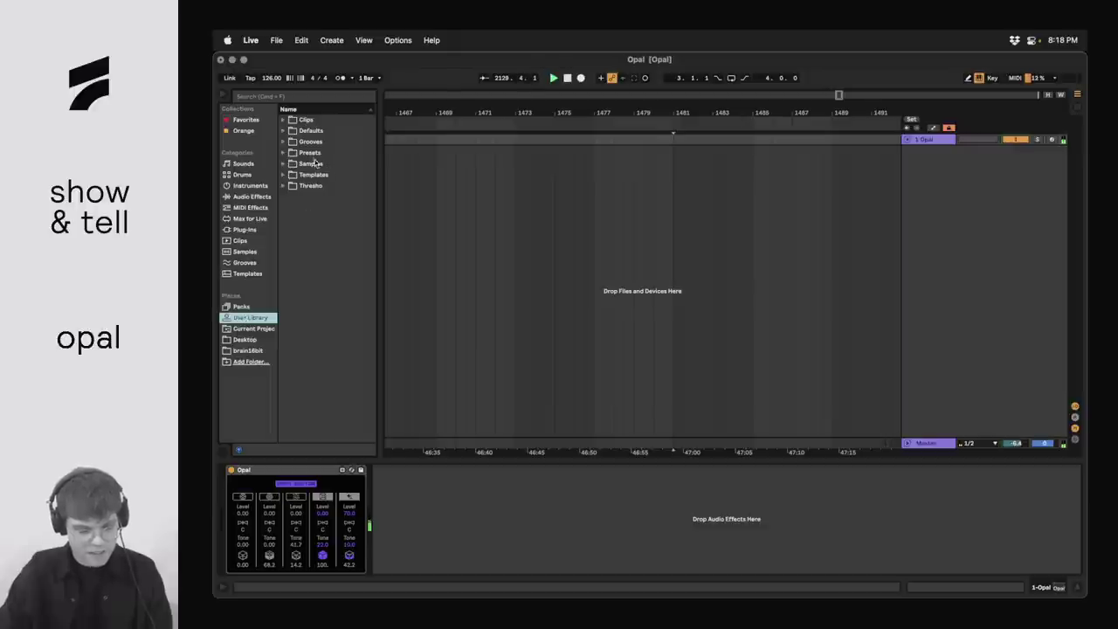
pyautogui.rightClick(318, 221)
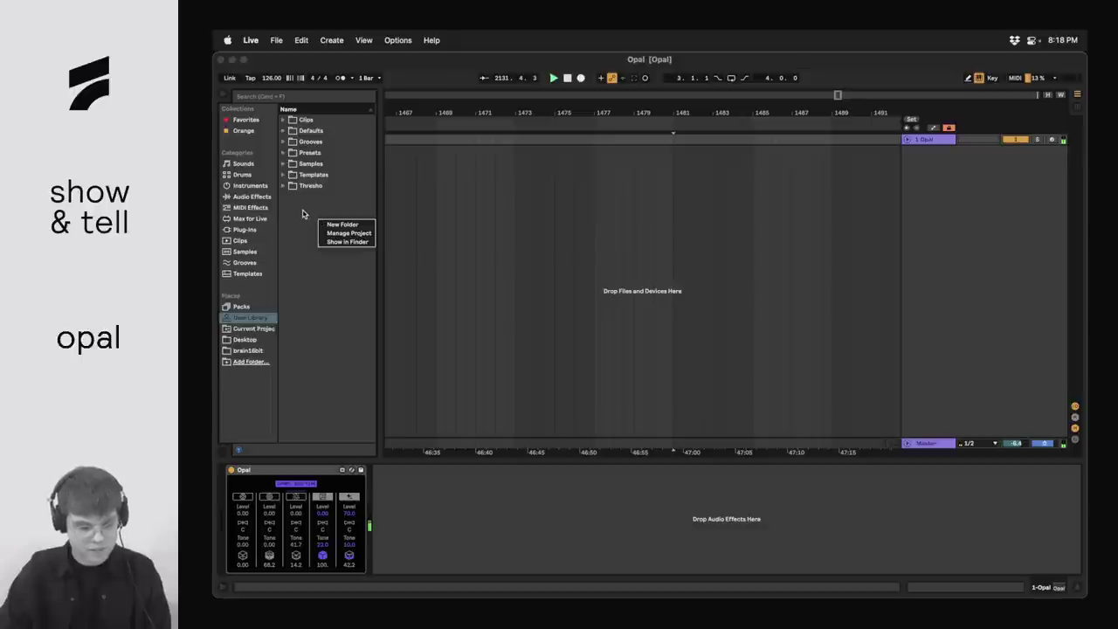
pyautogui.click(342, 225)
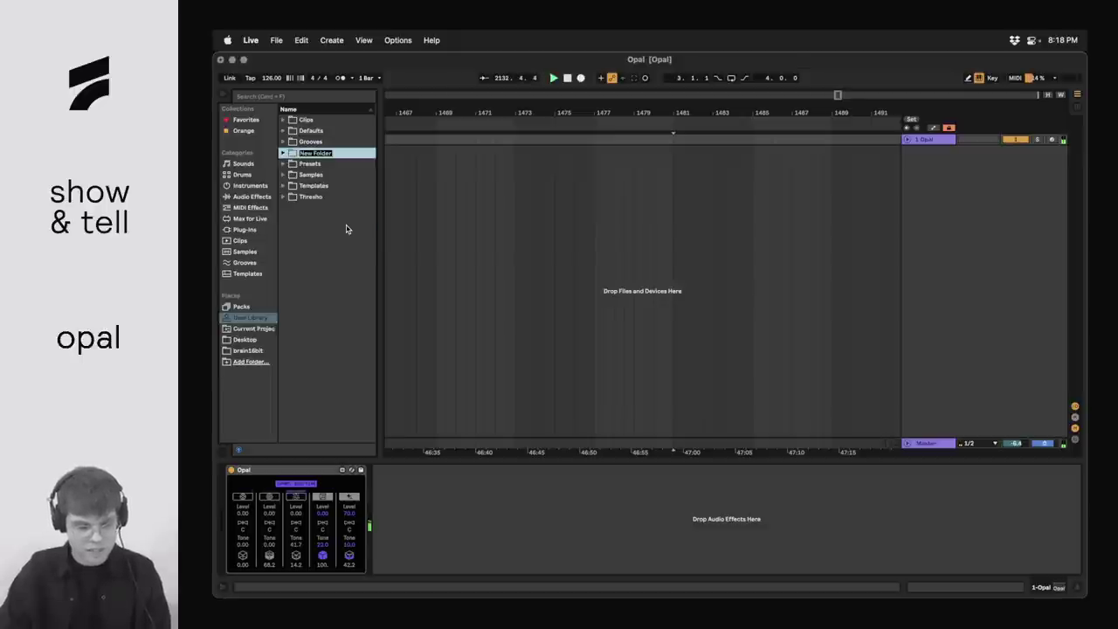
pyautogui.write('Devices')
pyautogui.press('Return')
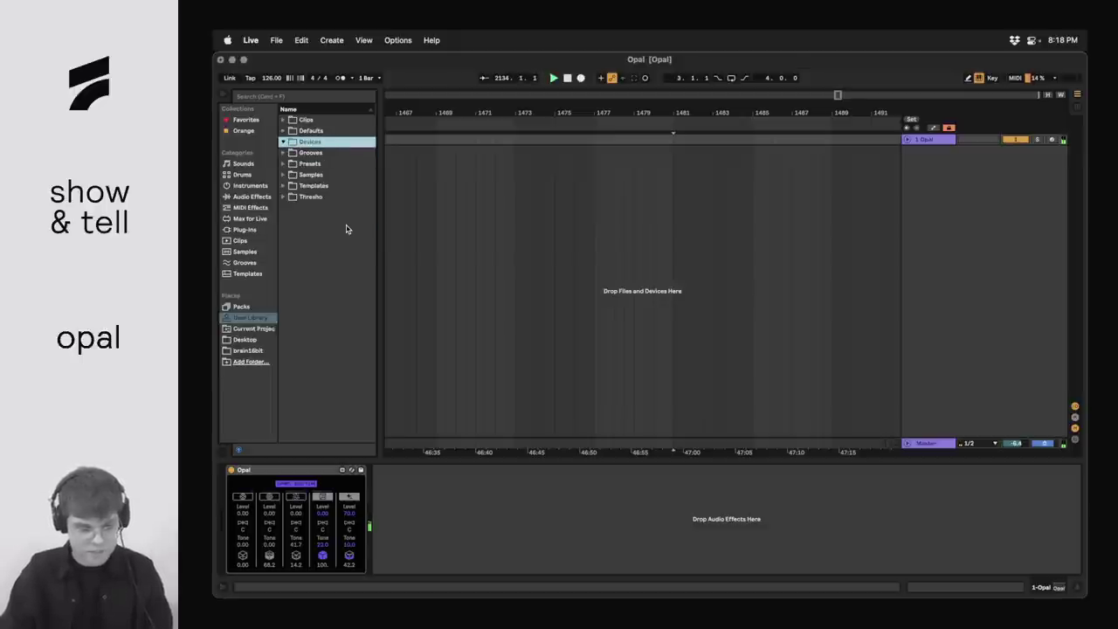
# - Reveal the new Devices folder in Finder and open it
pyautogui.rightClick(318, 146)
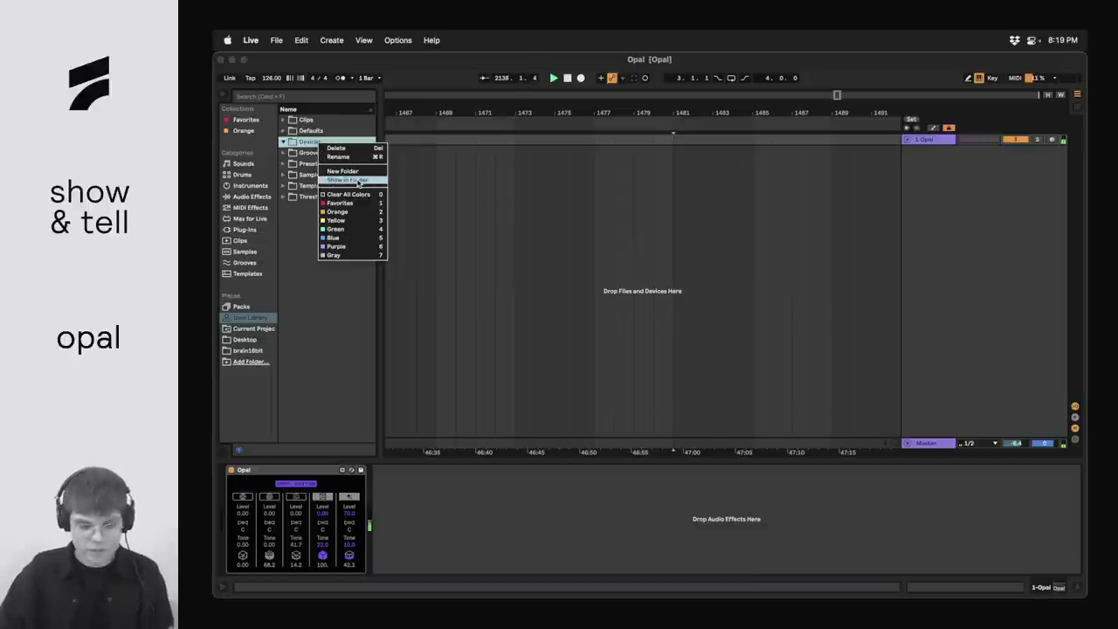
pyautogui.click(358, 182)
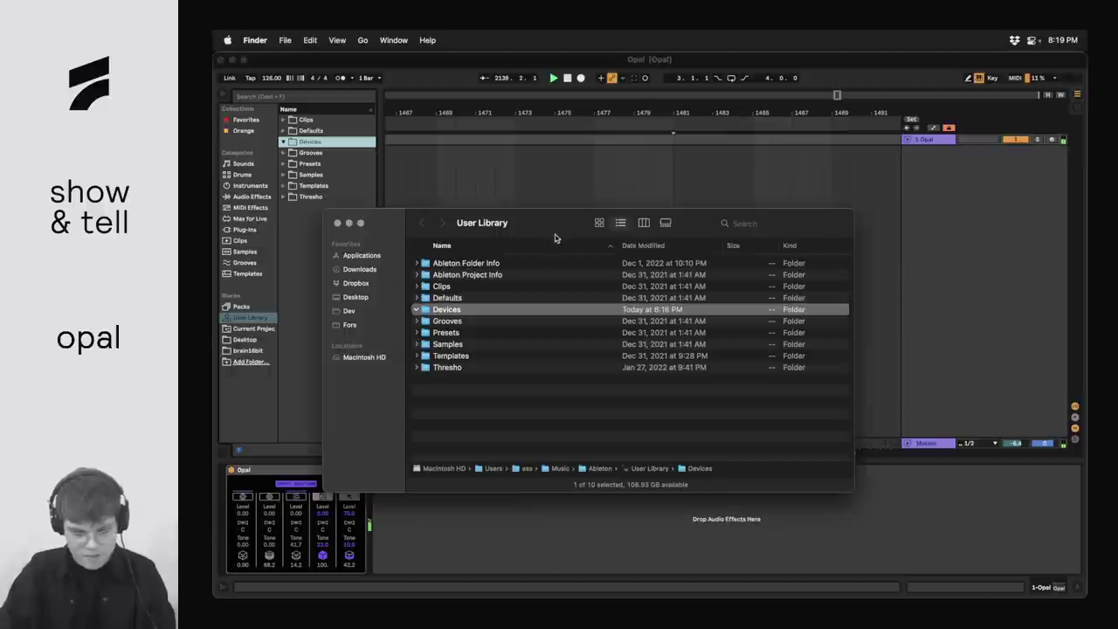
pyautogui.moveTo(534, 234); pyautogui.dragTo(736, 331)
pyautogui.doubleClick(533, 298)
# - Move Opal Project from the Desktop's Opal folder into the User Library's Devices folder using a second Finder window
pyautogui.press('super+n')
pyautogui.click(617, 385)
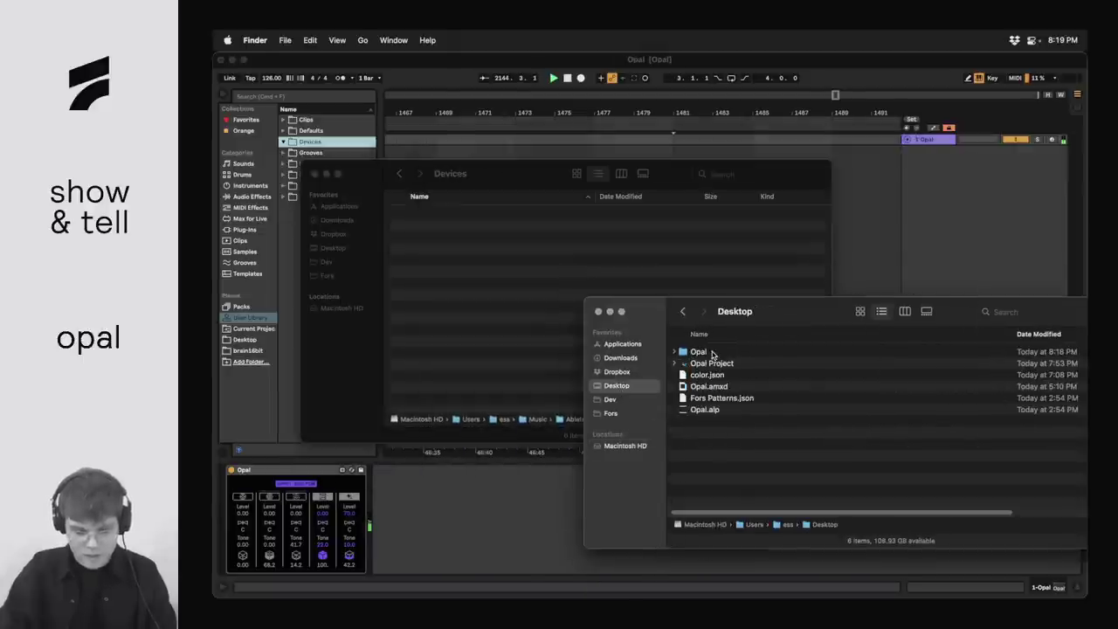
pyautogui.doubleClick(714, 352)
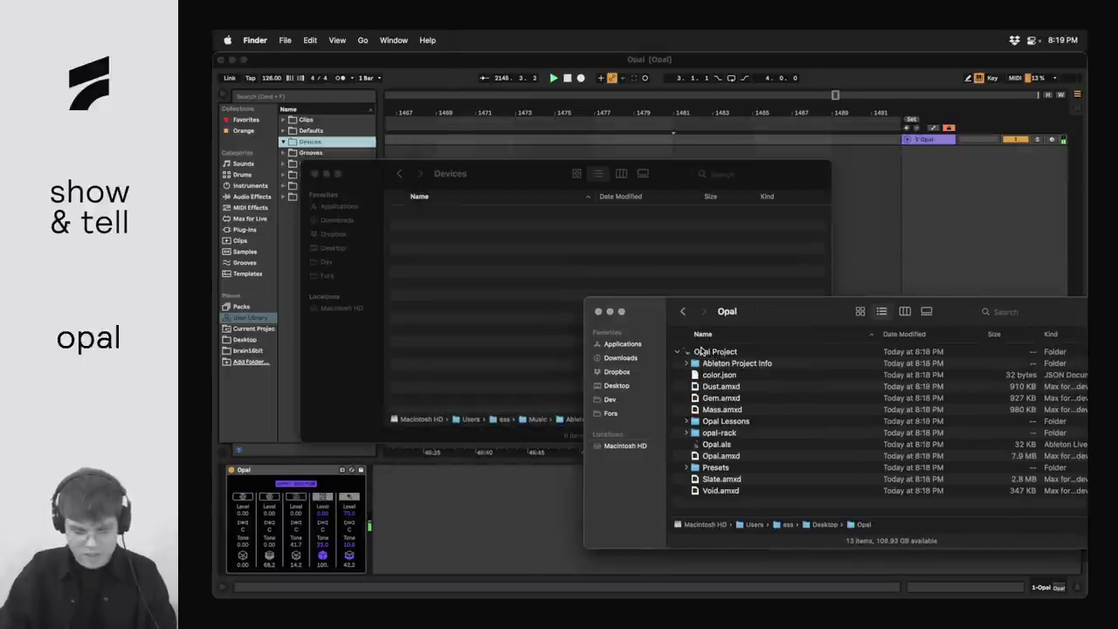
pyautogui.moveTo(705, 353); pyautogui.dragTo(463, 236)
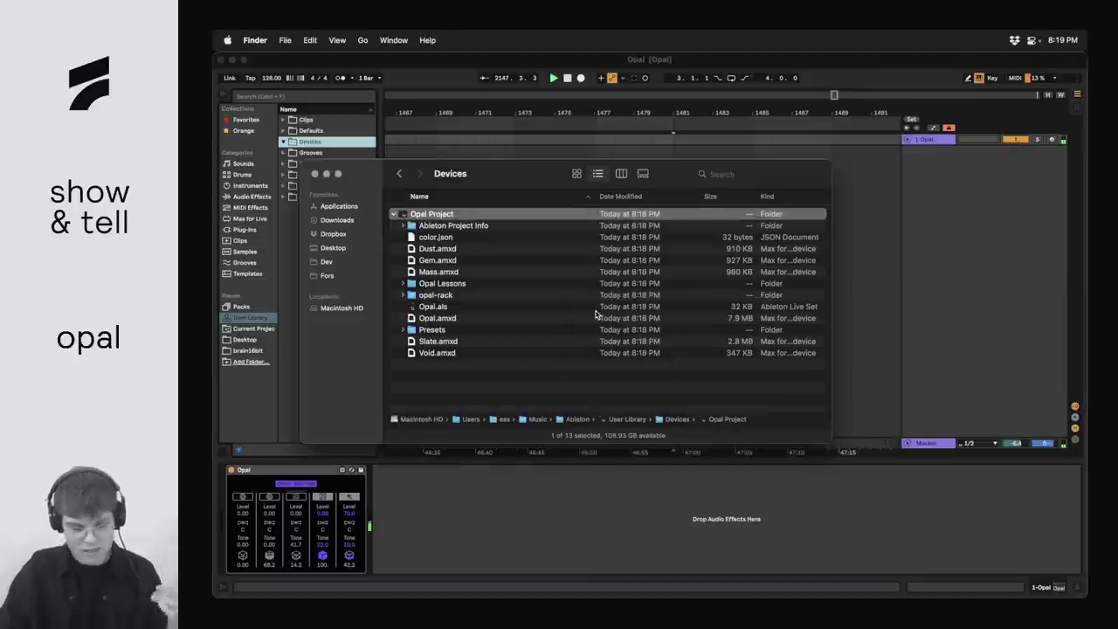
pyautogui.click(598, 312)
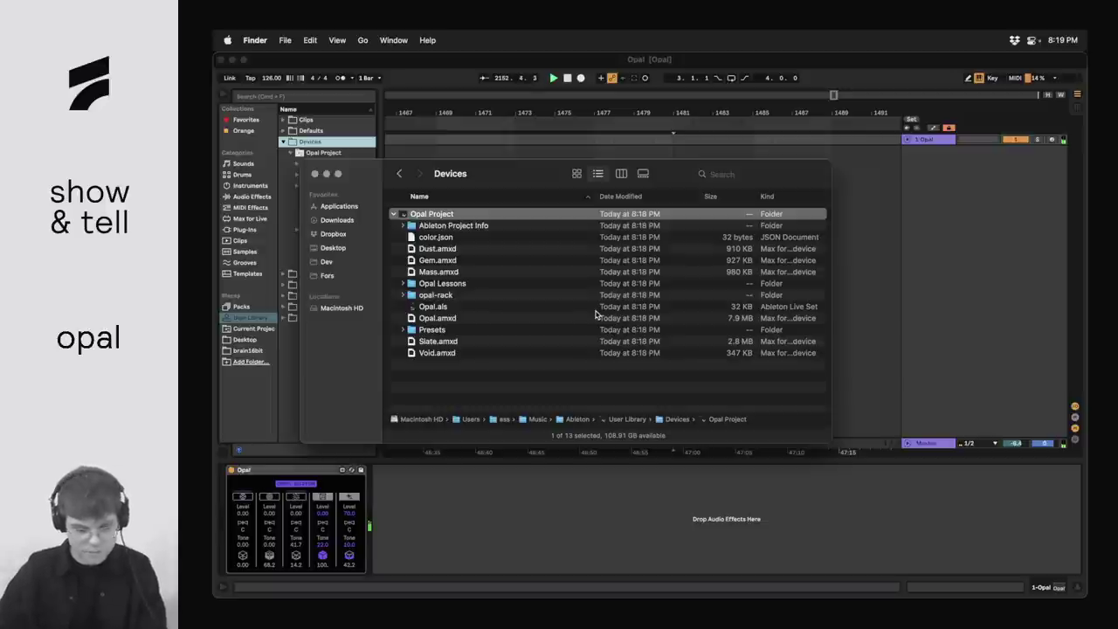
# - Look through the Opal Project files in the Devices folder and compare them with Live's browser listing
pyautogui.press('Down')
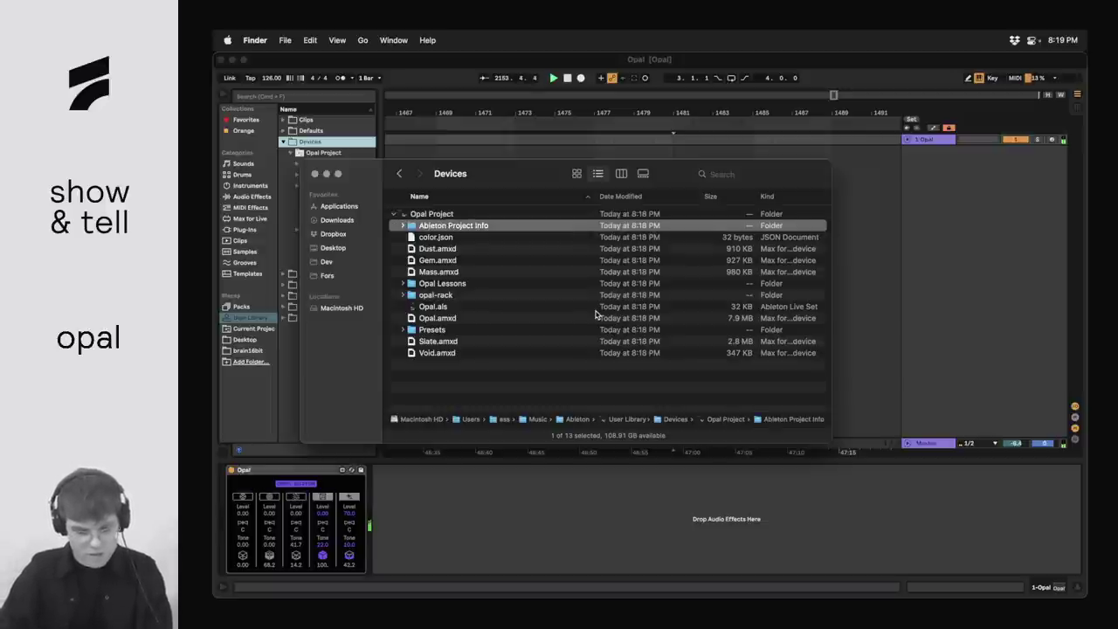
pyautogui.press('Up')
pyautogui.press('Down')
pyautogui.press('Down')
pyautogui.press('Down')
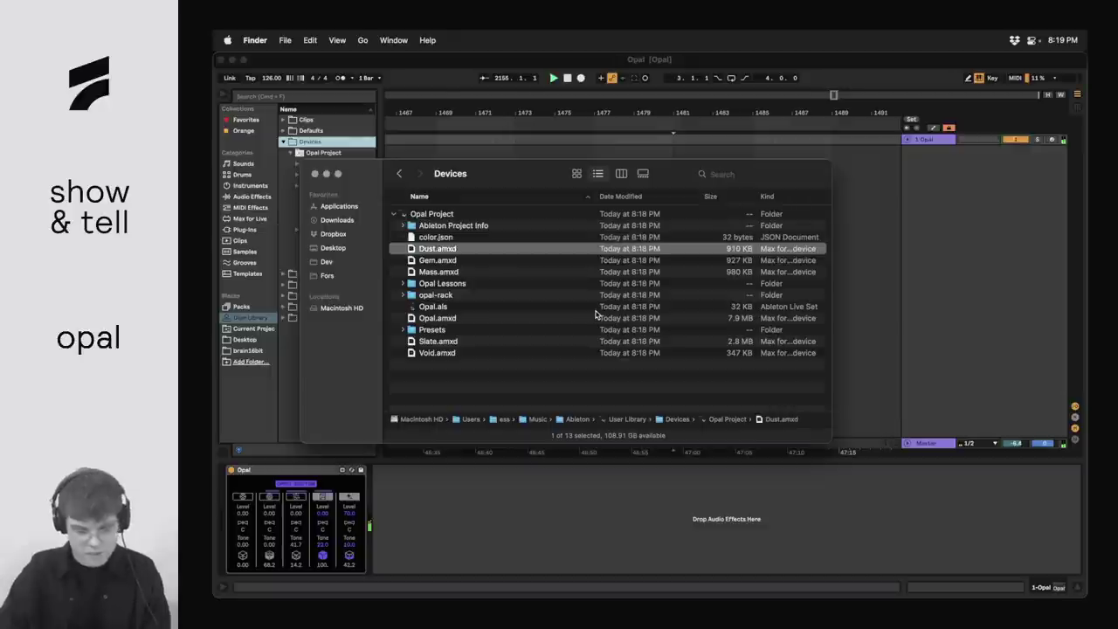
pyautogui.press('Down')
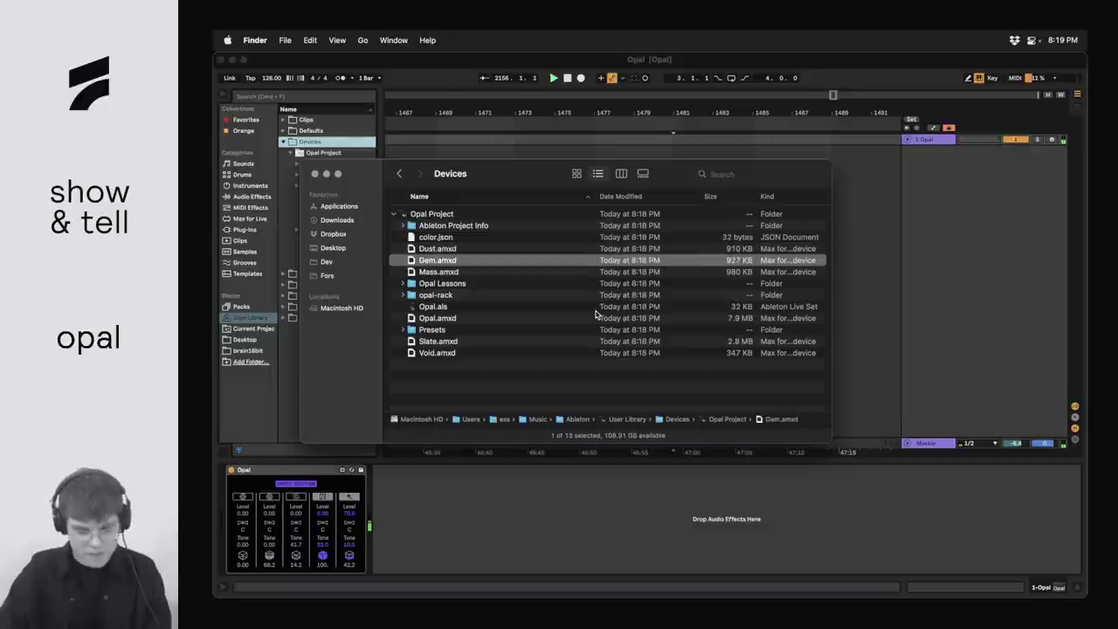
pyautogui.press('Up')
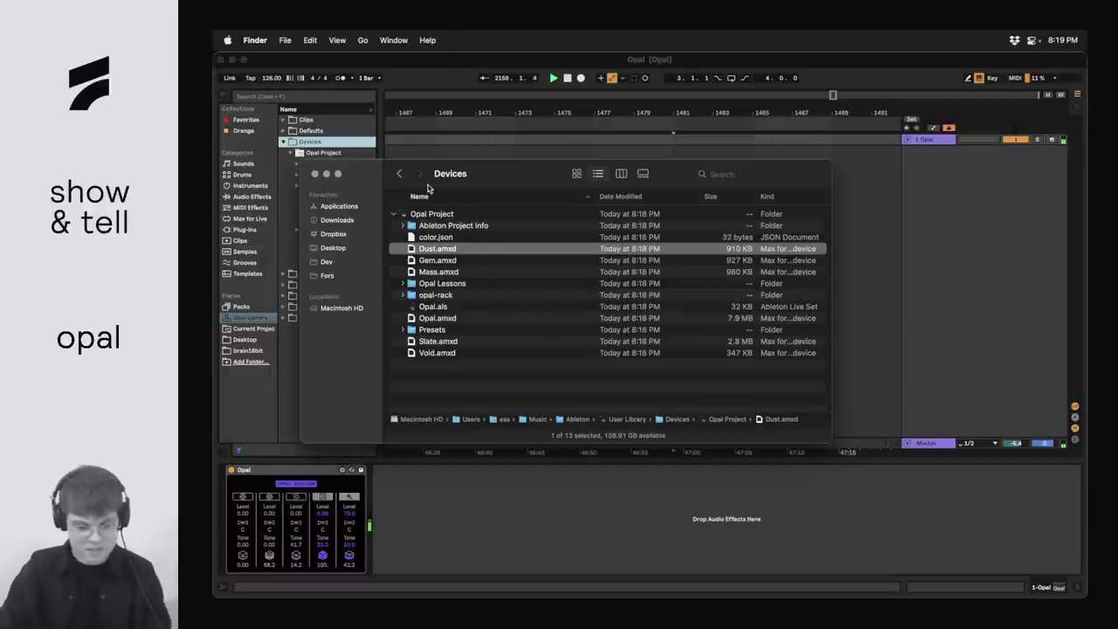
pyautogui.moveTo(378, 177); pyautogui.dragTo(620, 223)
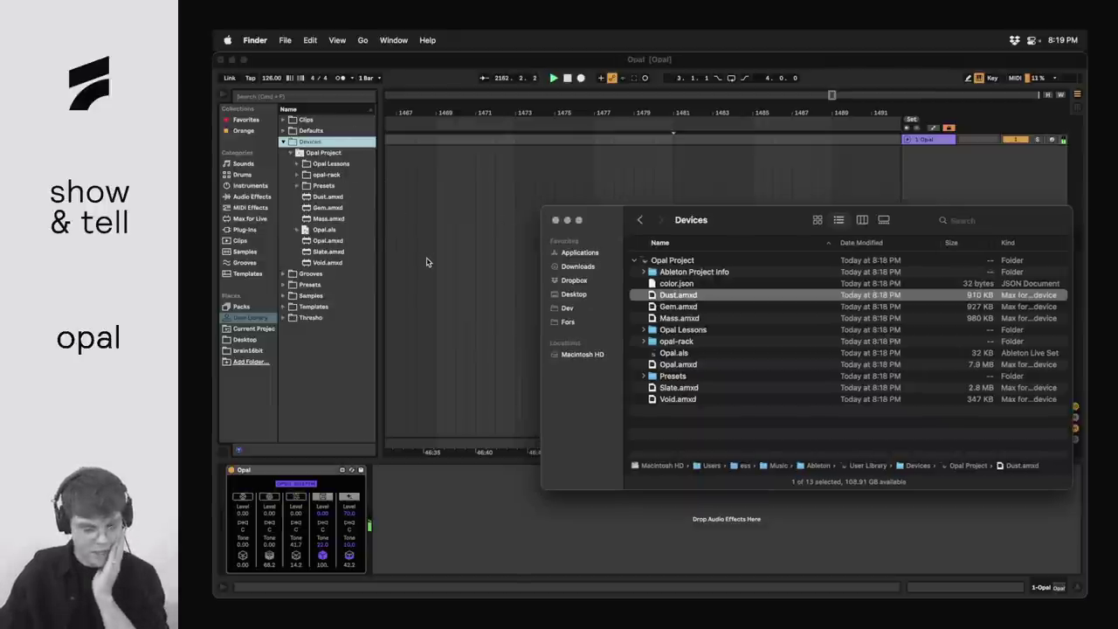
pyautogui.moveTo(772, 229); pyautogui.dragTo(597, 210)
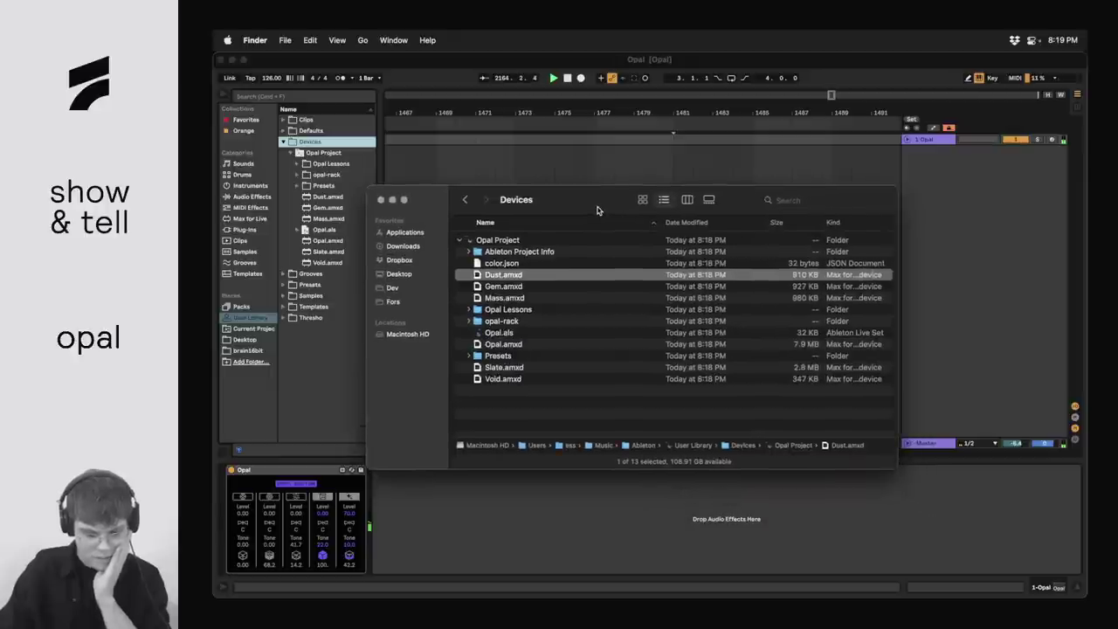
# - Move color.json from the Desktop into Opal Project in the Devices folder, replacing the existing file
pyautogui.press('cmd+n')
pyautogui.press('cmd+shift+d')
pyautogui.moveTo(559, 152); pyautogui.dragTo(777, 245)
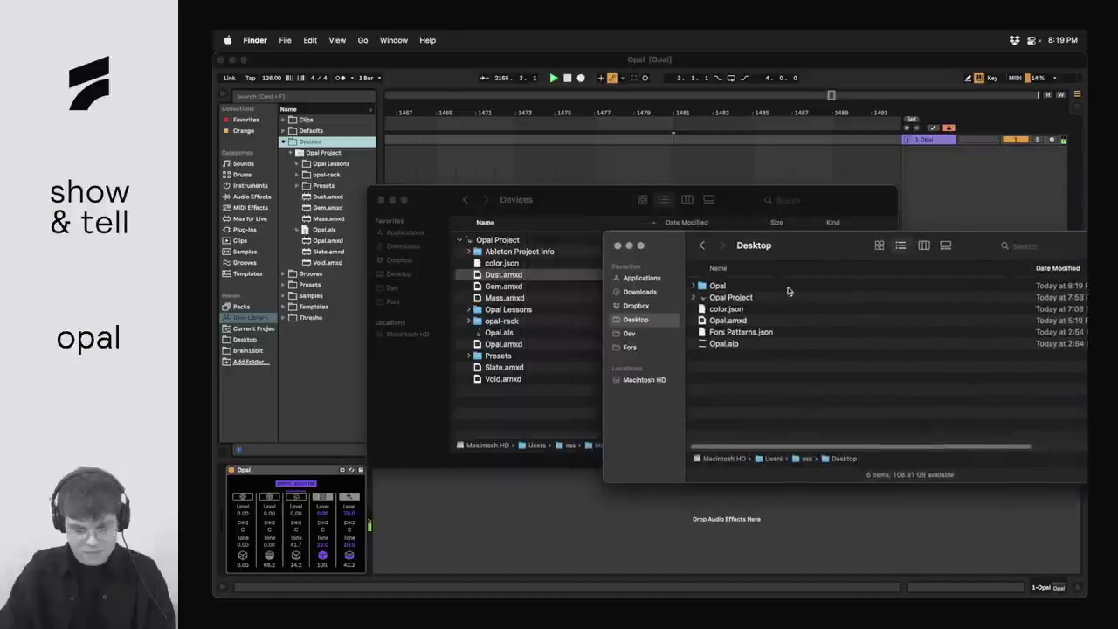
pyautogui.moveTo(725, 310); pyautogui.dragTo(498, 251)
pyautogui.click(651, 224)
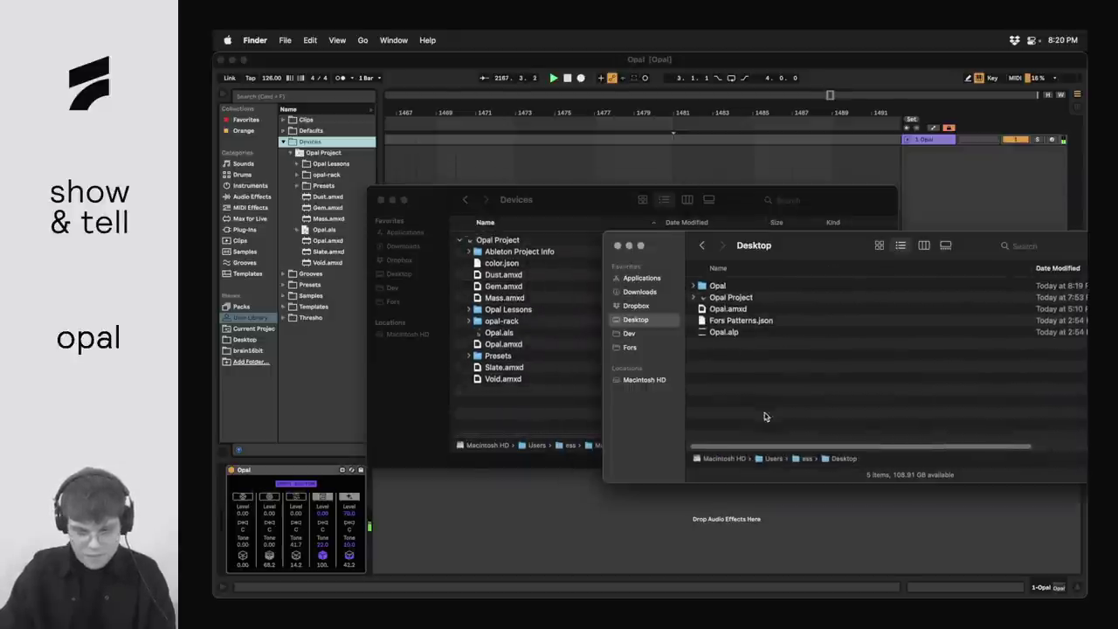
# - Close the Devices and Desktop Finder windows and return to Live
pyautogui.click(594, 199)
pyautogui.press('super+w')
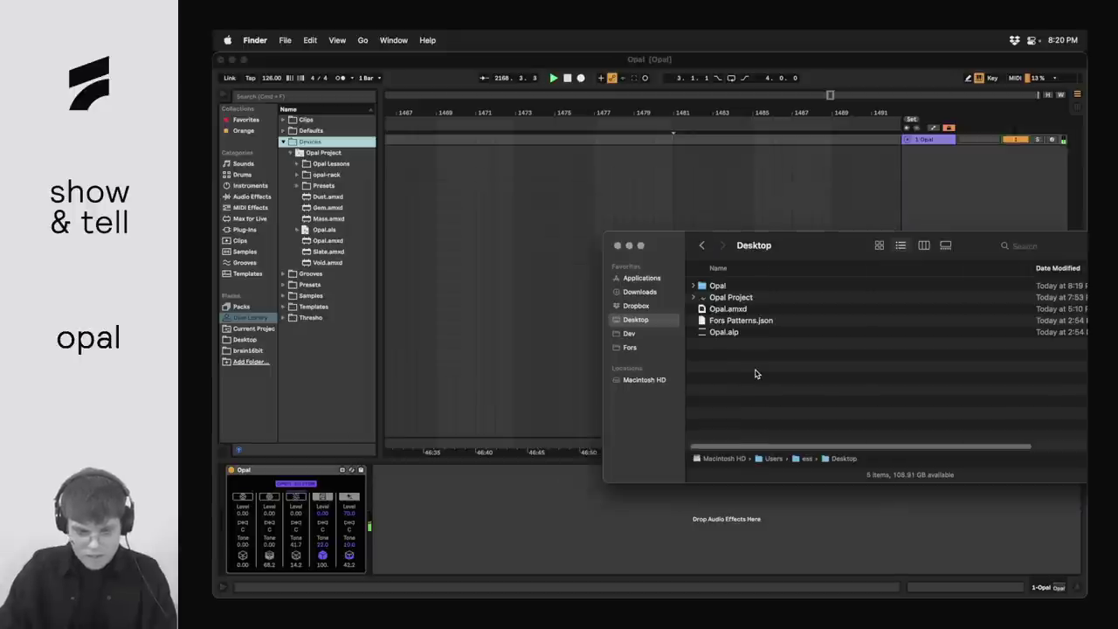
pyautogui.press('super+w')
pyautogui.press('super+w')
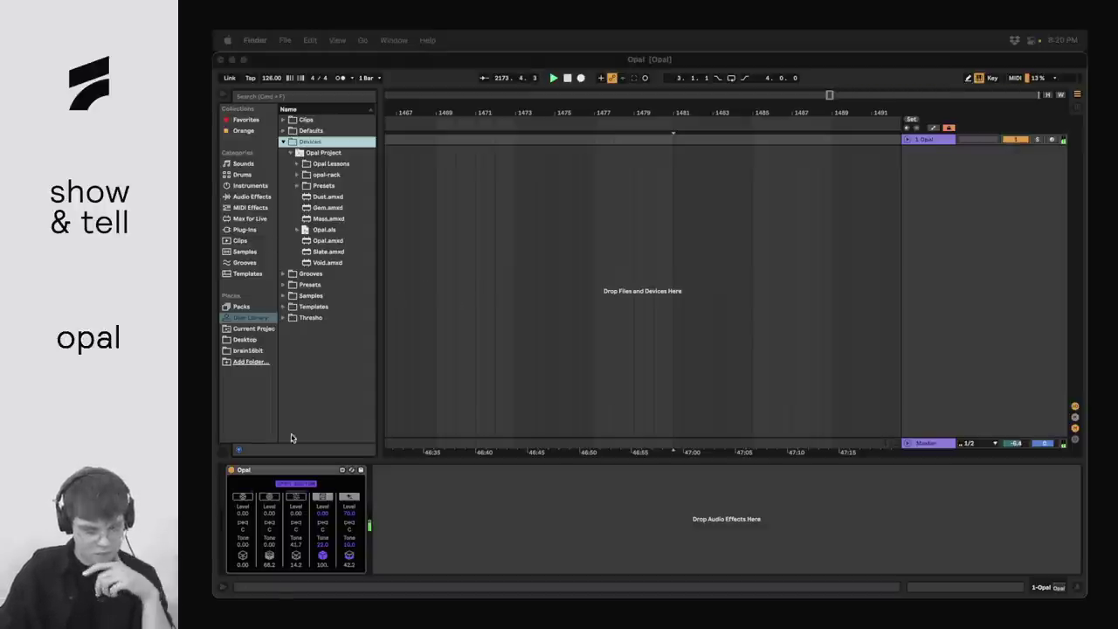
pyautogui.click(412, 559)
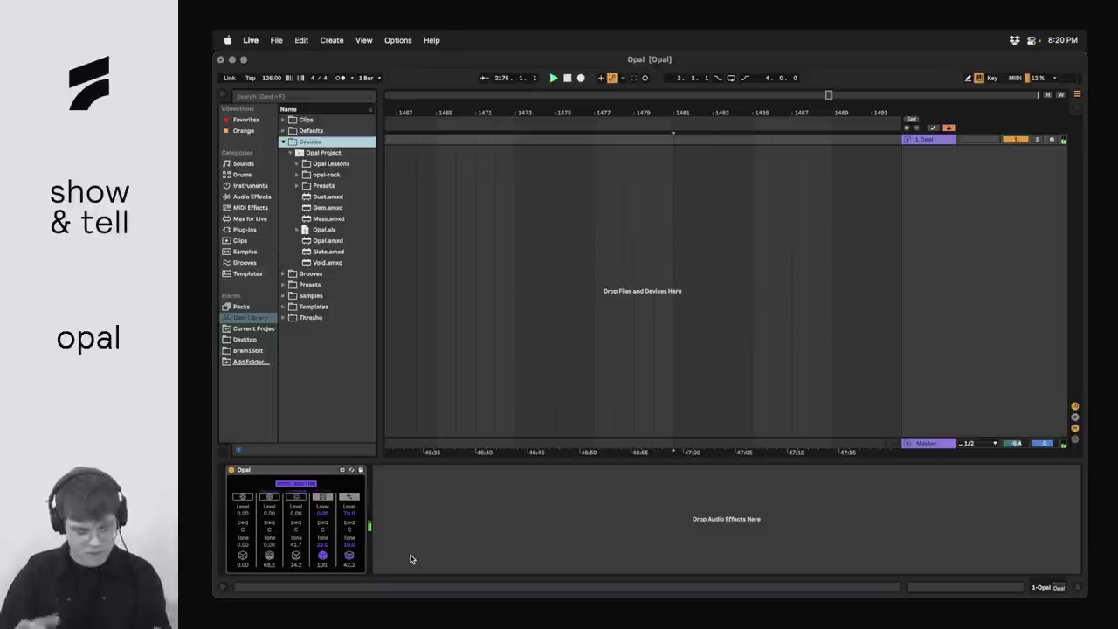
# - View the Opal device's pop-out editor window and close it
pyautogui.click(305, 484)
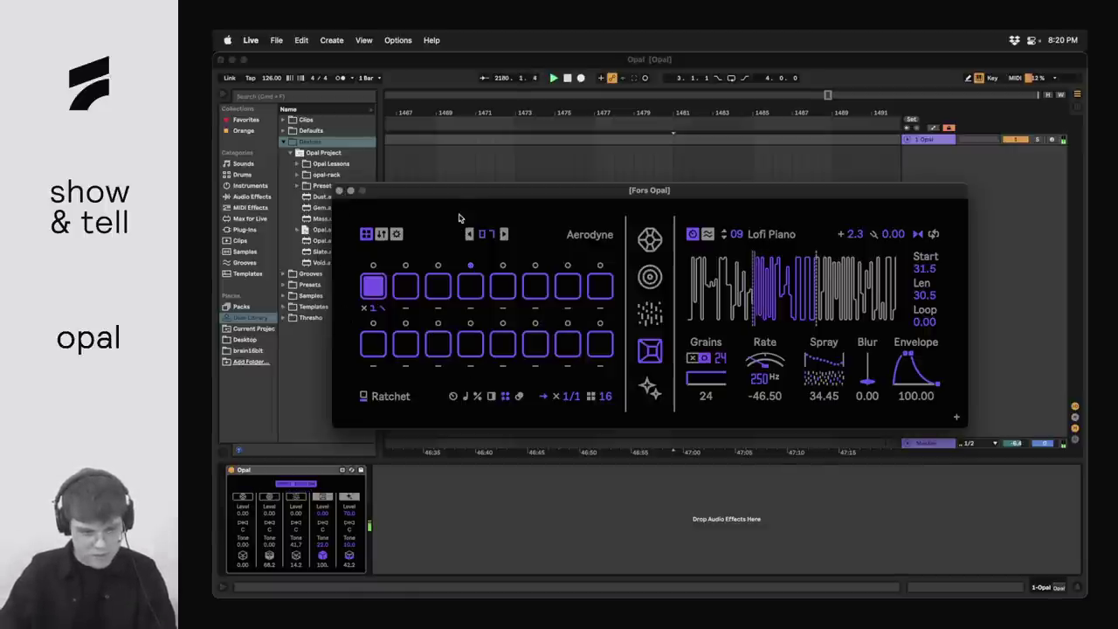
pyautogui.click(339, 190)
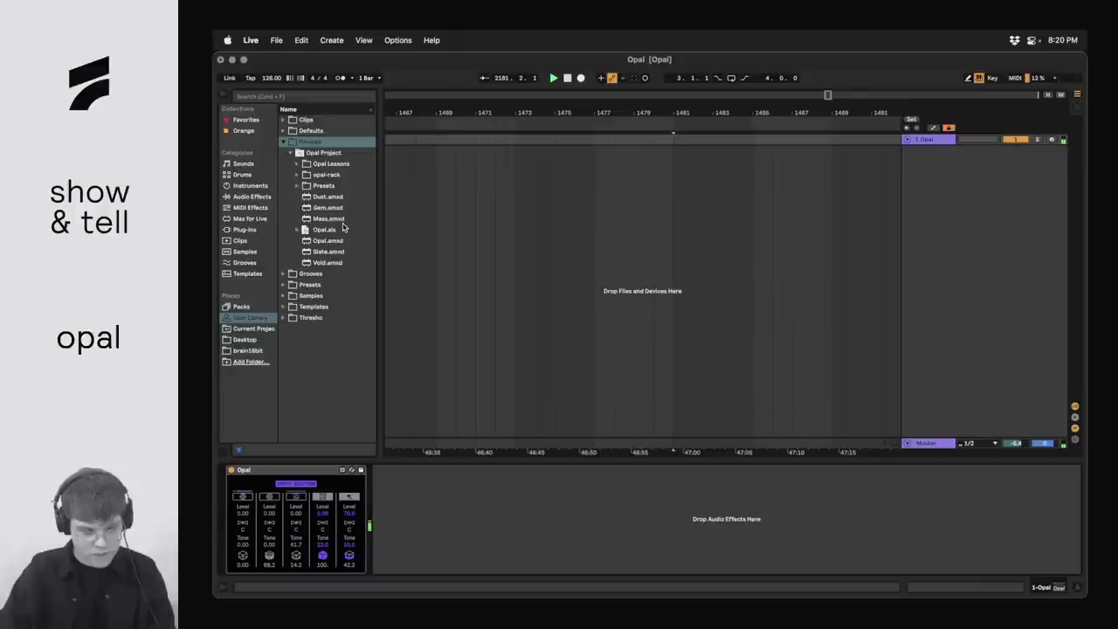
# - Load Opal.amxd from the opal-rack folder onto a new track in the arrangement
pyautogui.click(296, 175)
pyautogui.moveTo(319, 186); pyautogui.dragTo(730, 269)
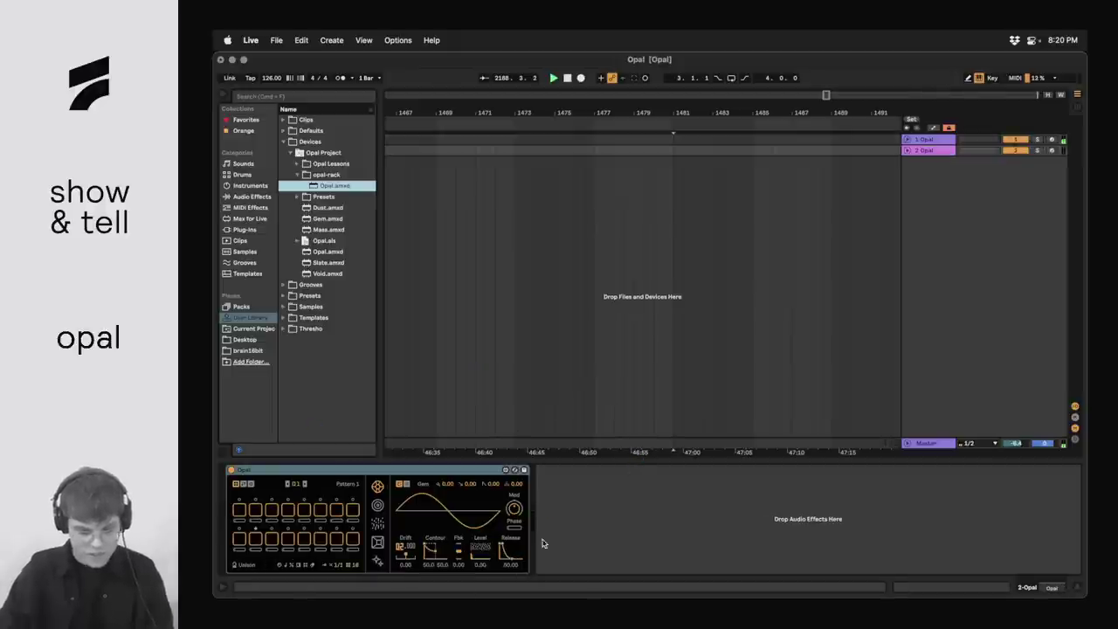
pyautogui.click(603, 503)
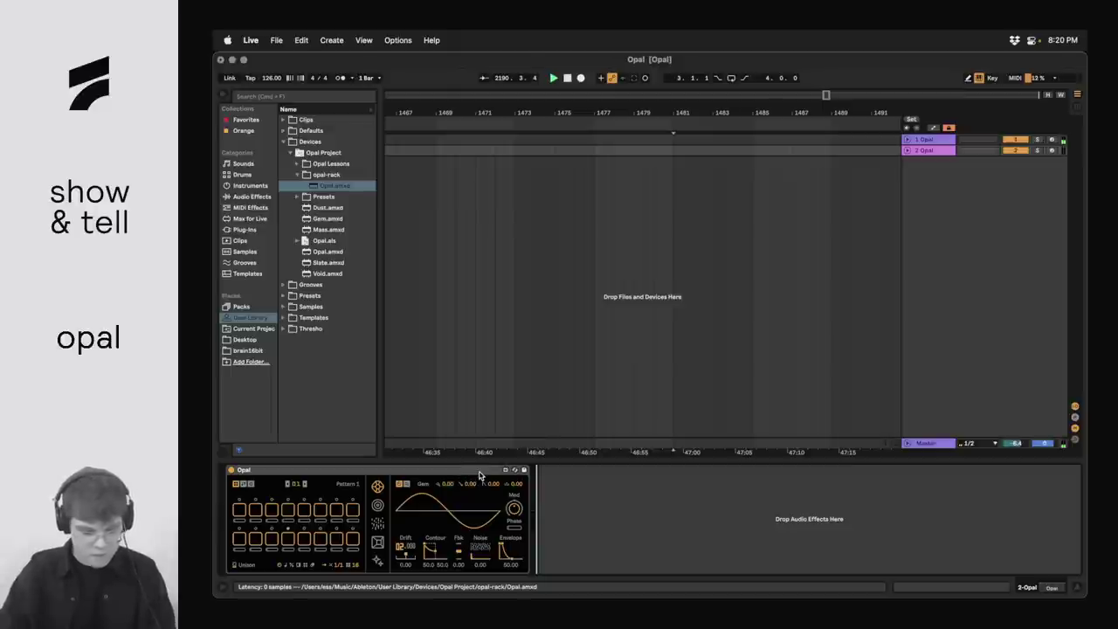
# - Delete the second Opal track from the arrangement
pyautogui.click(931, 140)
pyautogui.click(932, 150)
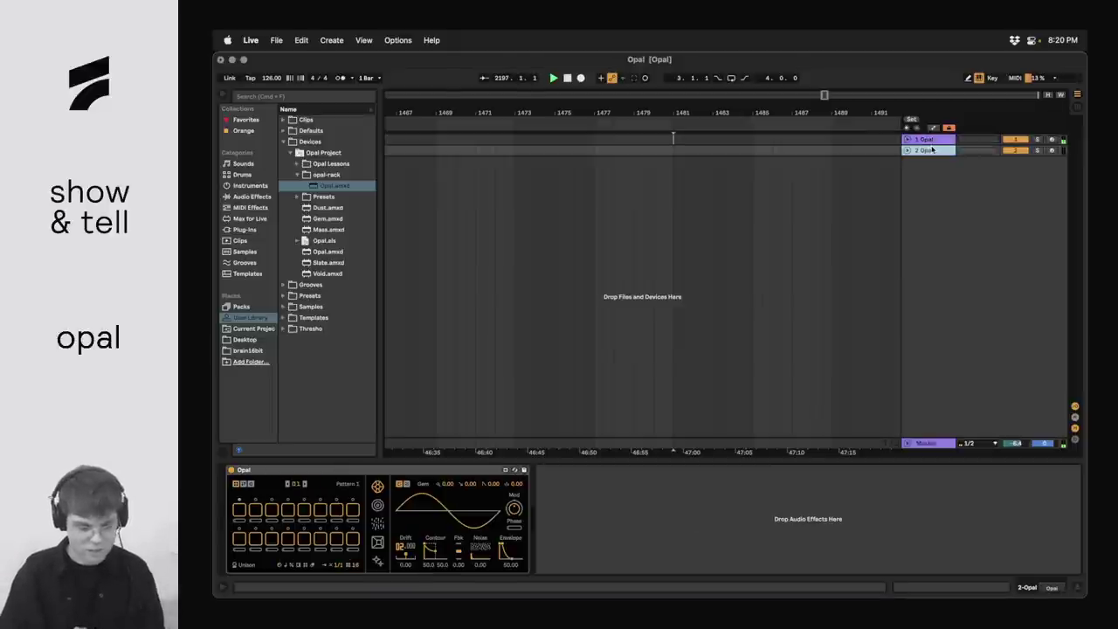
pyautogui.press('Delete')
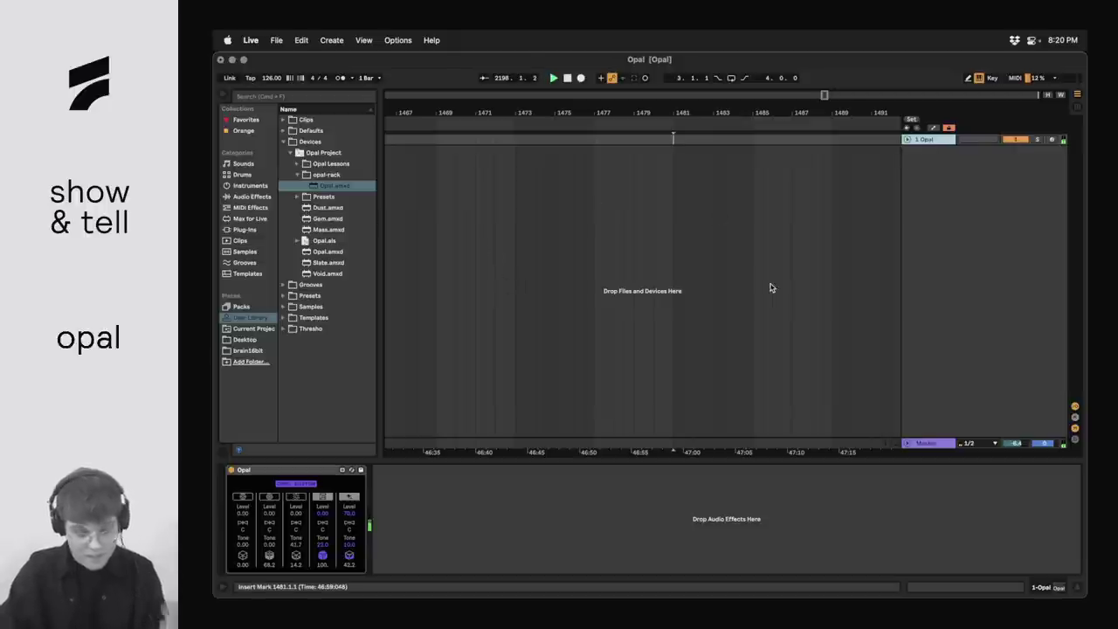
# - Open Opal's editor, go through its Gem, Mass, Dust, sampler and Void Reverb sections, and close it
pyautogui.click(296, 483)
pyautogui.click(649, 238)
pyautogui.click(649, 277)
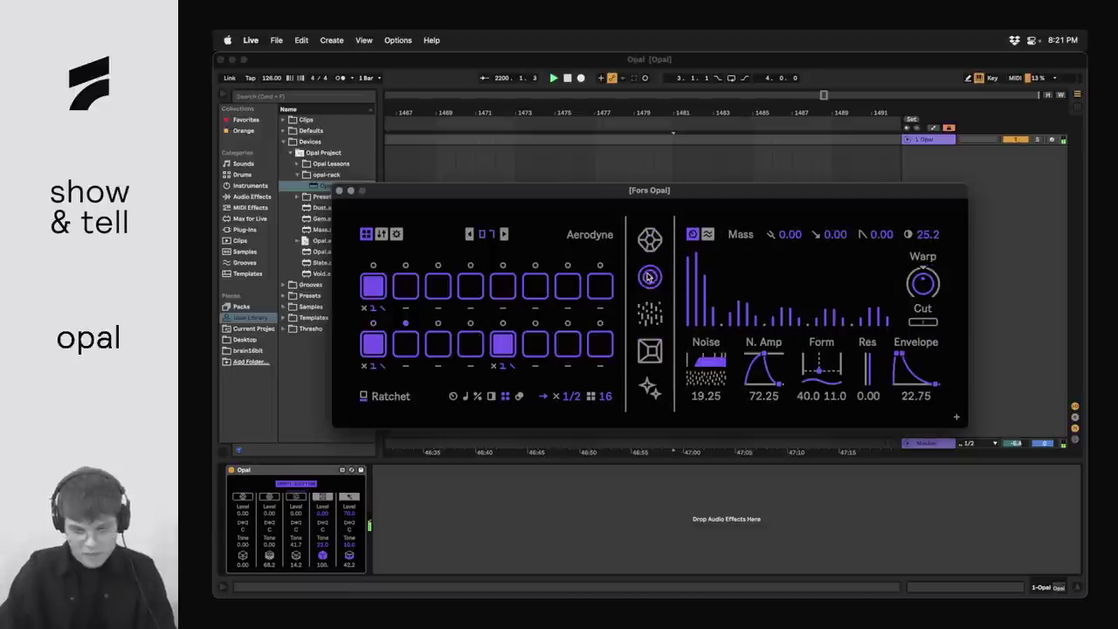
pyautogui.click(648, 313)
pyautogui.click(649, 351)
pyautogui.click(649, 387)
pyautogui.click(649, 351)
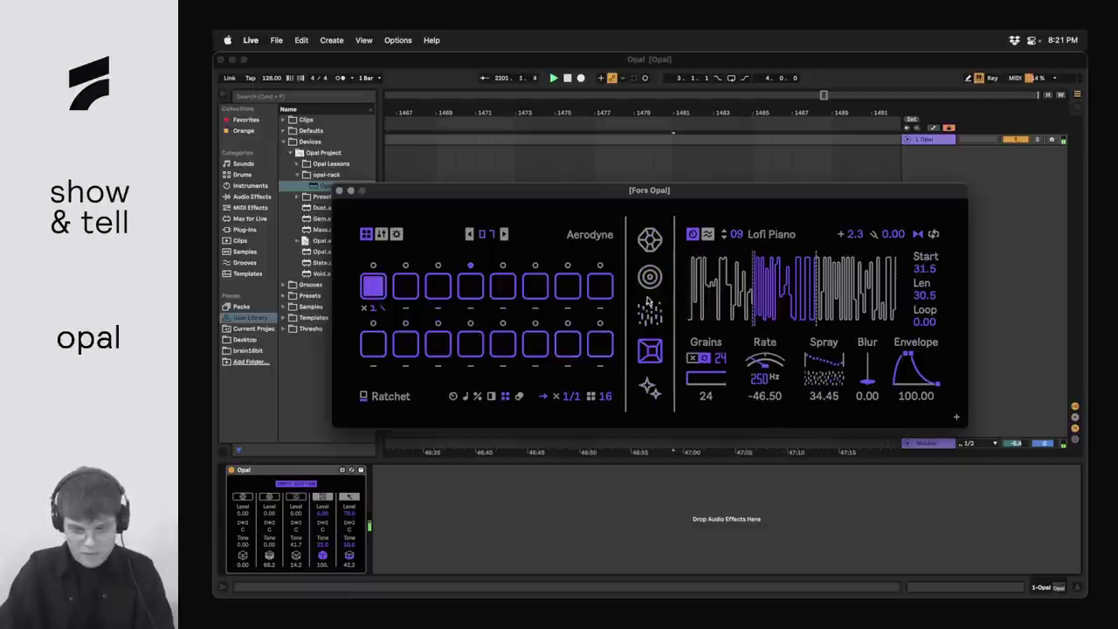
pyautogui.click(649, 277)
pyautogui.click(650, 237)
pyautogui.click(649, 312)
pyautogui.click(649, 351)
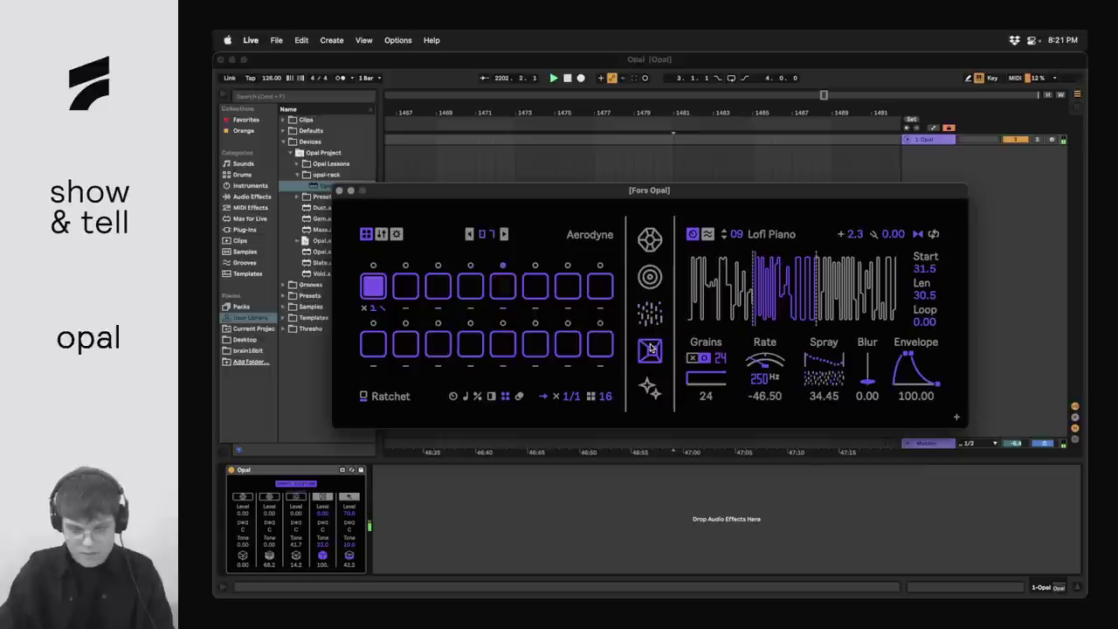
pyautogui.click(649, 387)
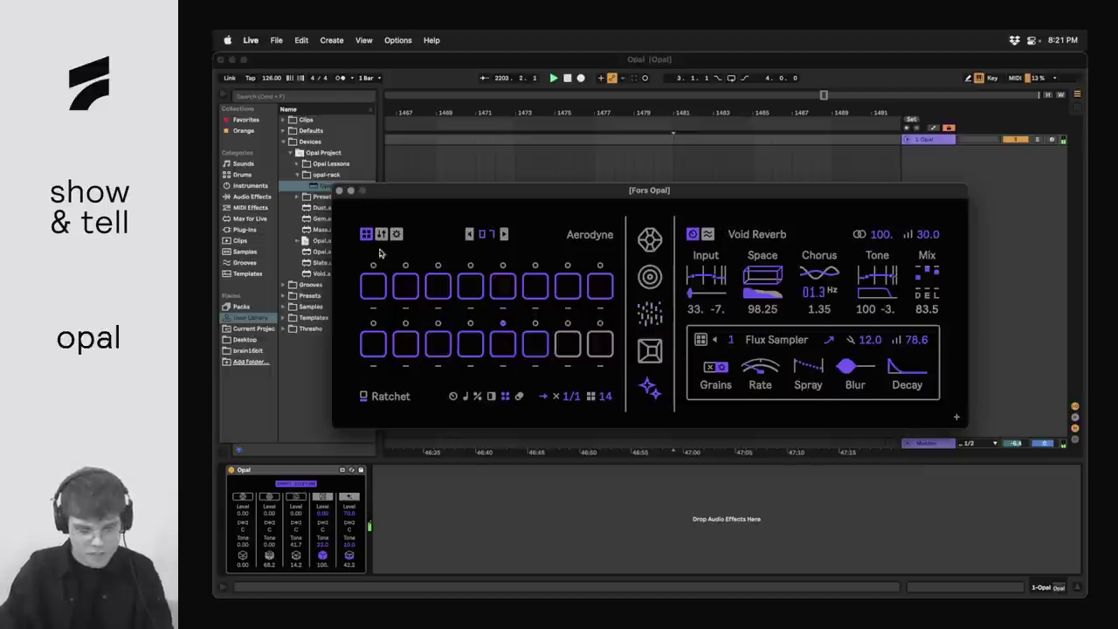
pyautogui.press('super+alt+p')
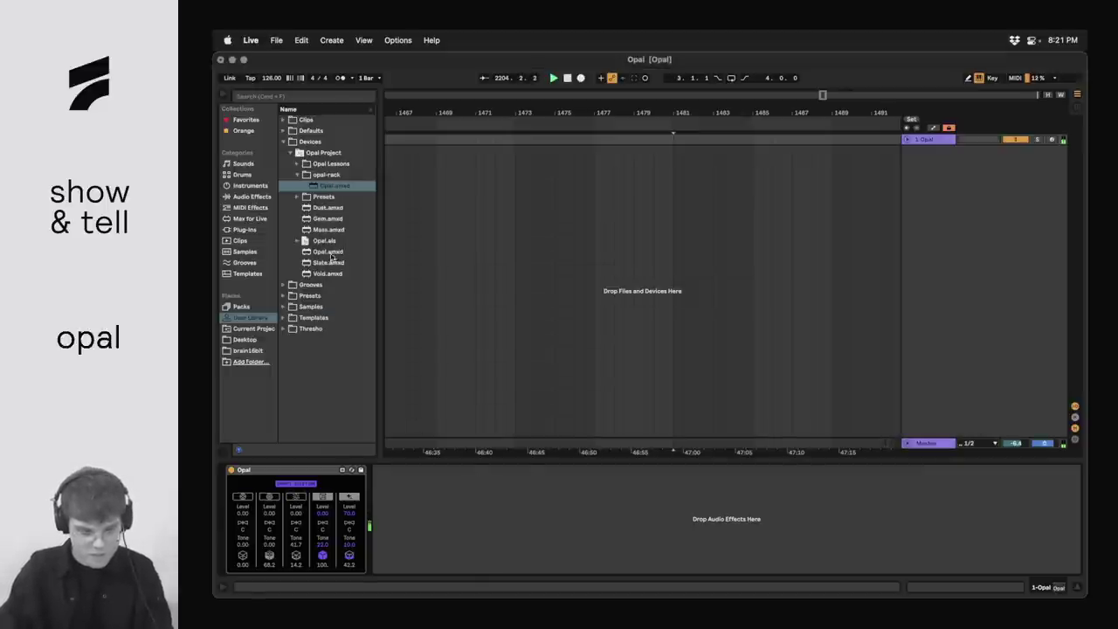
# - Add Void.amxd after Opal on the same track as a standalone effect, and delete it again
pyautogui.moveTo(320, 273); pyautogui.dragTo(503, 540)
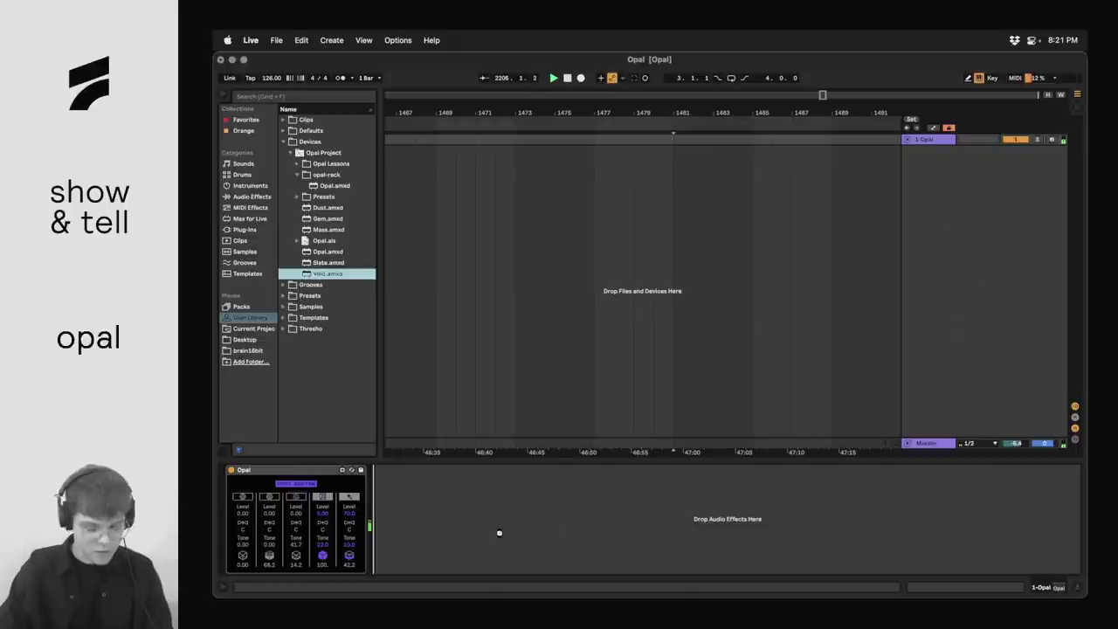
pyautogui.press('Return')
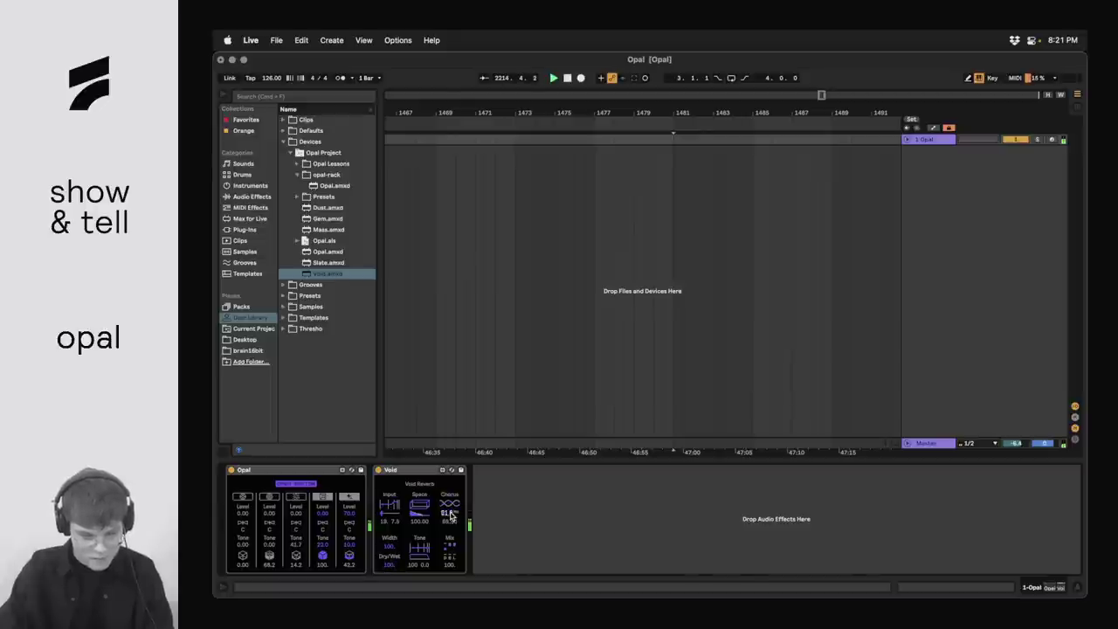
pyautogui.click(422, 472)
pyautogui.press('Delete')
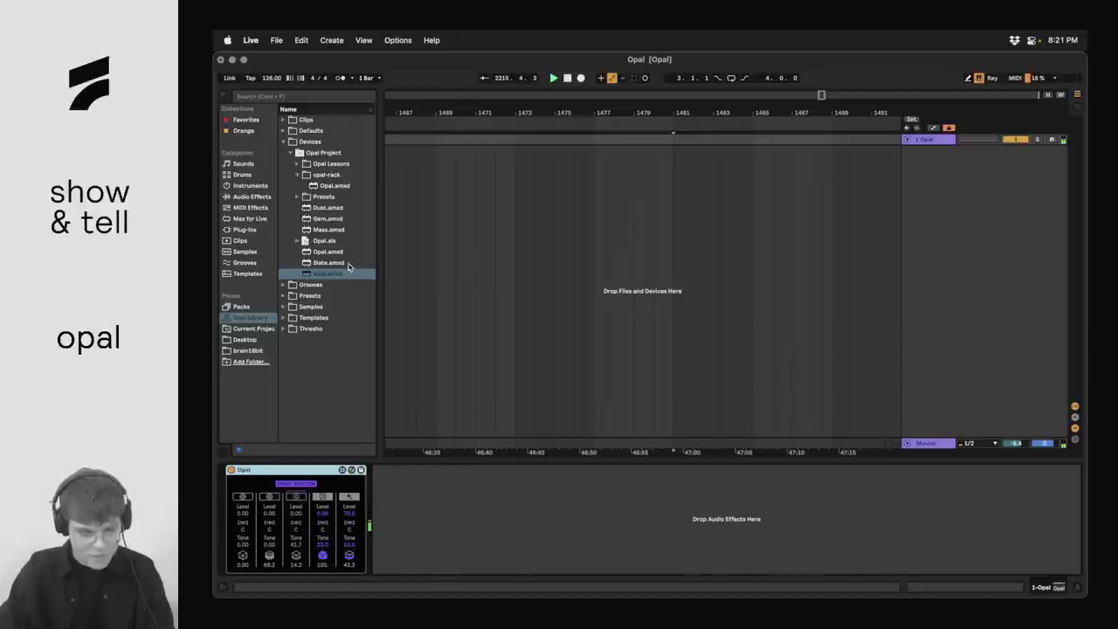
# - Load Gem.amxd as a standalone instrument onto a new track below Opal
pyautogui.moveTo(324, 222); pyautogui.dragTo(923, 136)
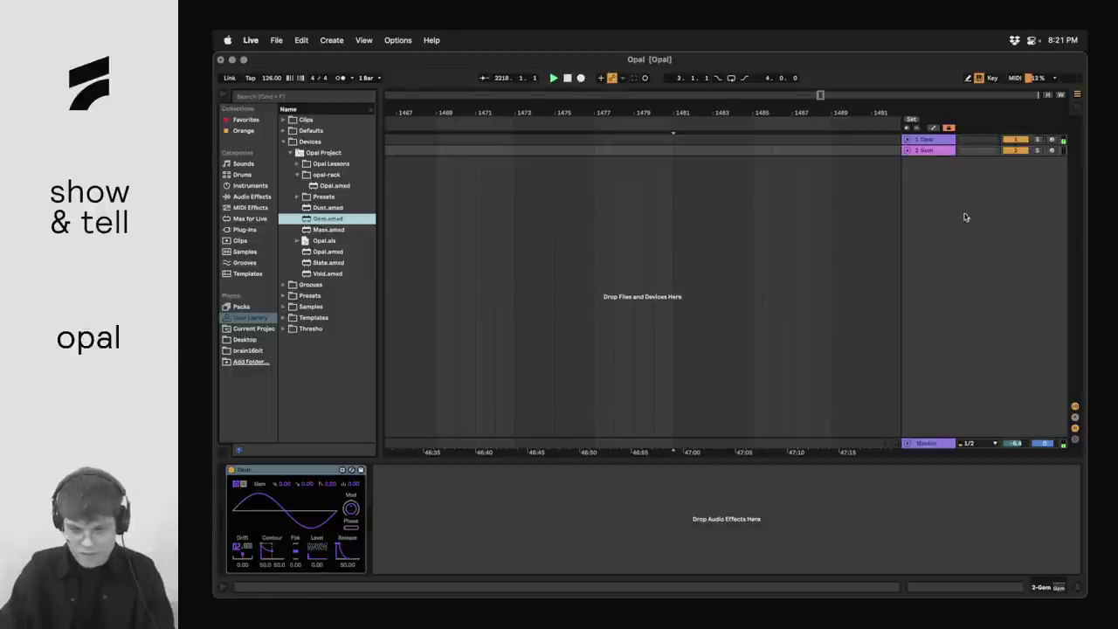
pyautogui.click(388, 515)
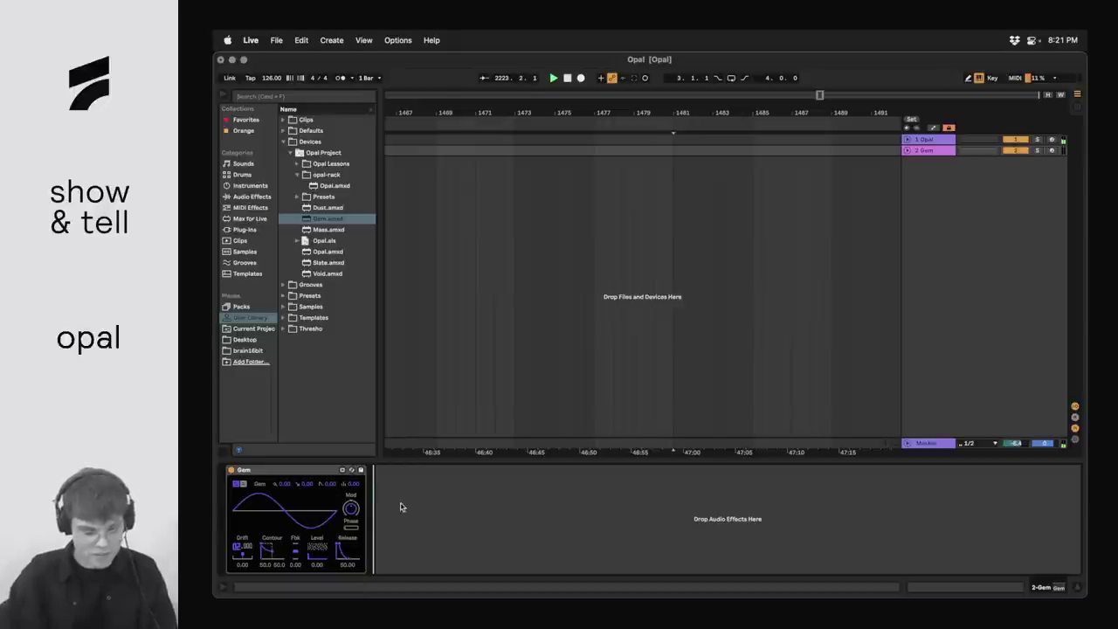
# - Show the Accent Color settings in the Opal track's editor, return to the step sequencer and close the editor
pyautogui.click(935, 142)
pyautogui.click(295, 483)
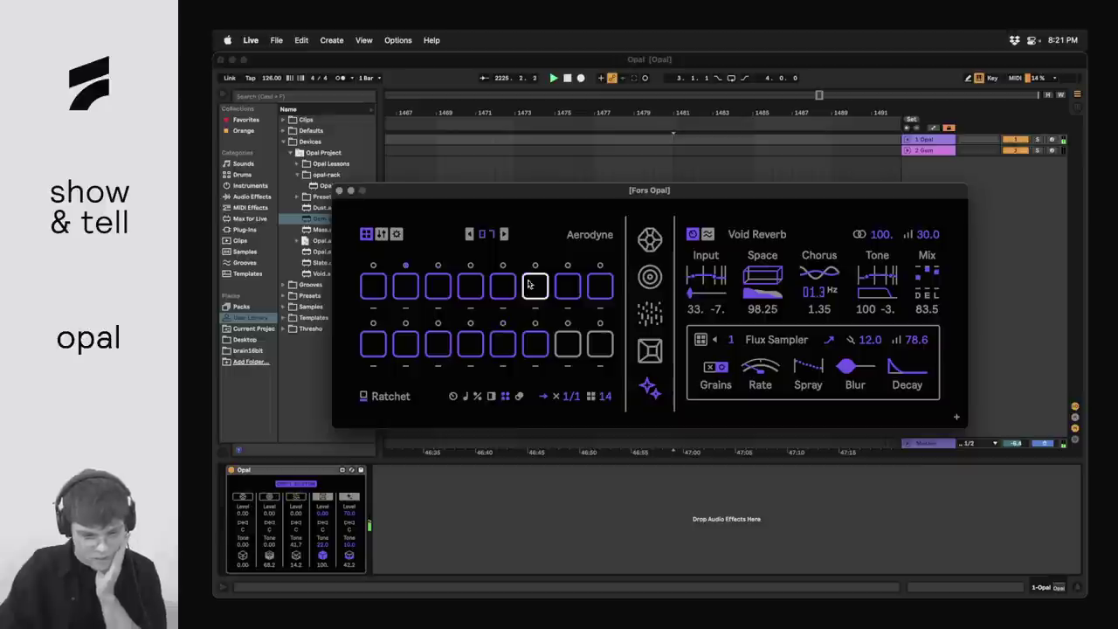
pyautogui.click(397, 234)
pyautogui.moveTo(561, 305); pyautogui.dragTo(561, 318)
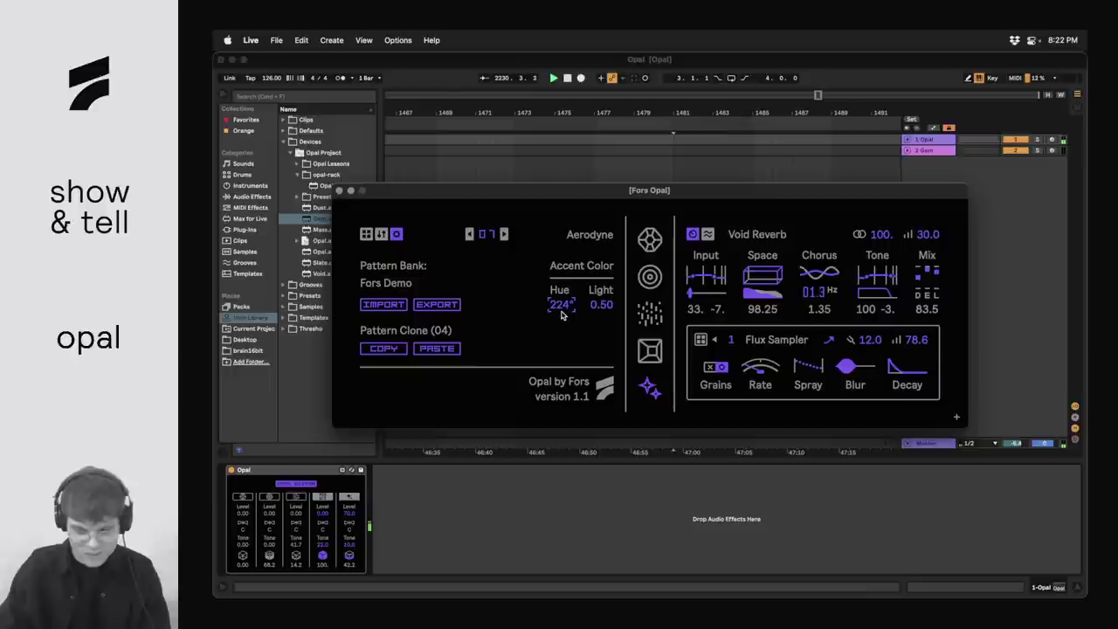
pyautogui.click(367, 234)
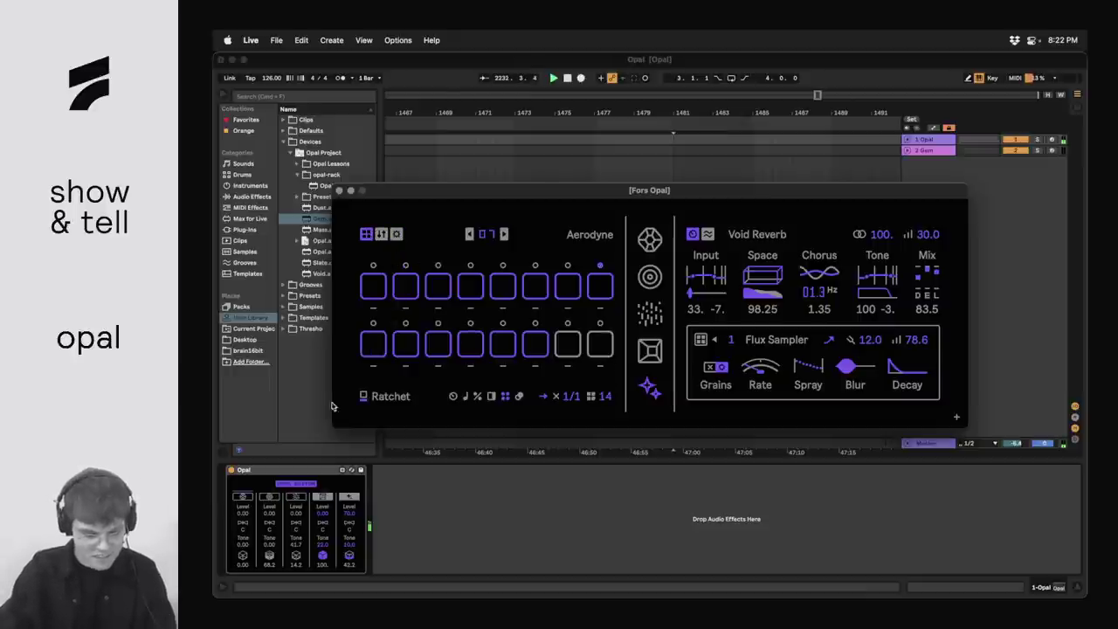
pyautogui.click(462, 502)
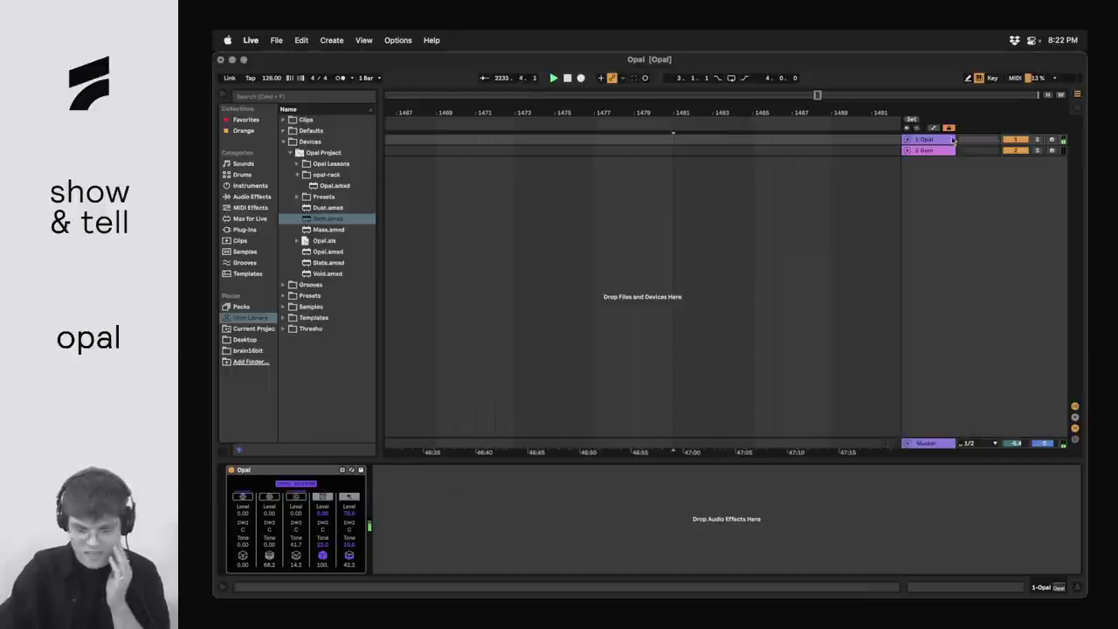
# - Expand the Gem presets folder, widen the browser and load BD Doom.adv onto the Gem track
pyautogui.click(943, 150)
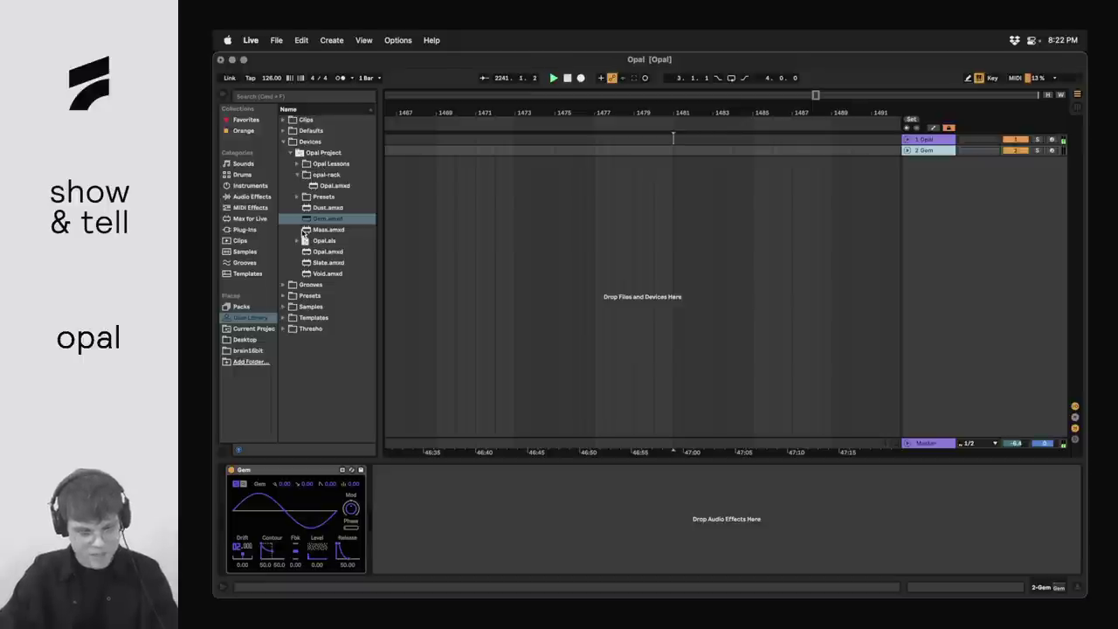
pyautogui.click(298, 198)
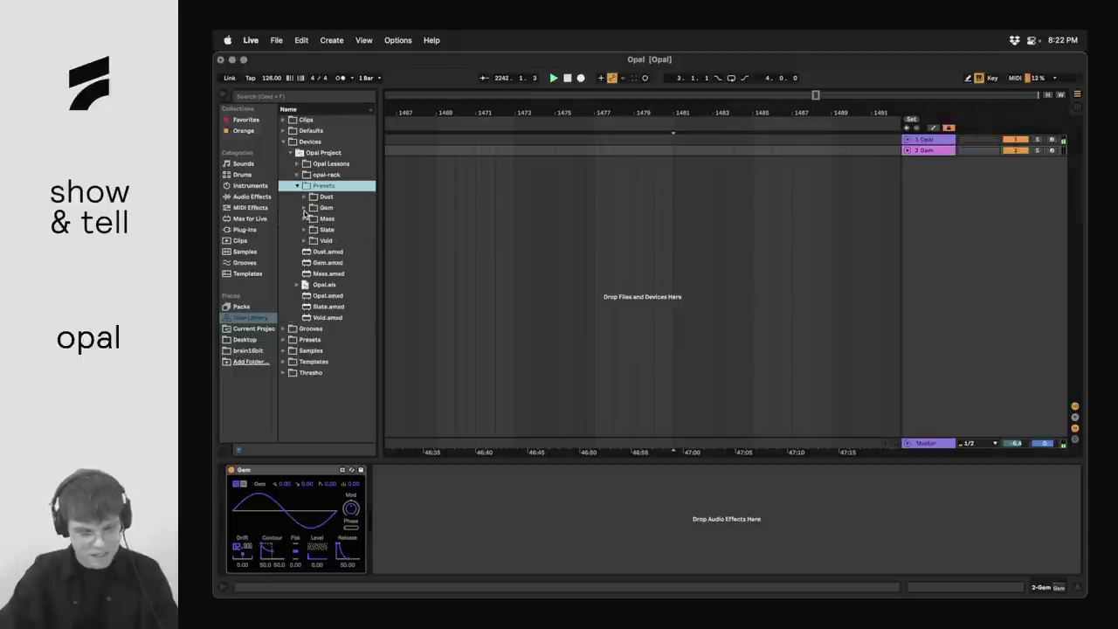
pyautogui.click(304, 209)
pyautogui.scroll(-5, 319, 363)
pyautogui.scroll(5, 320, 363)
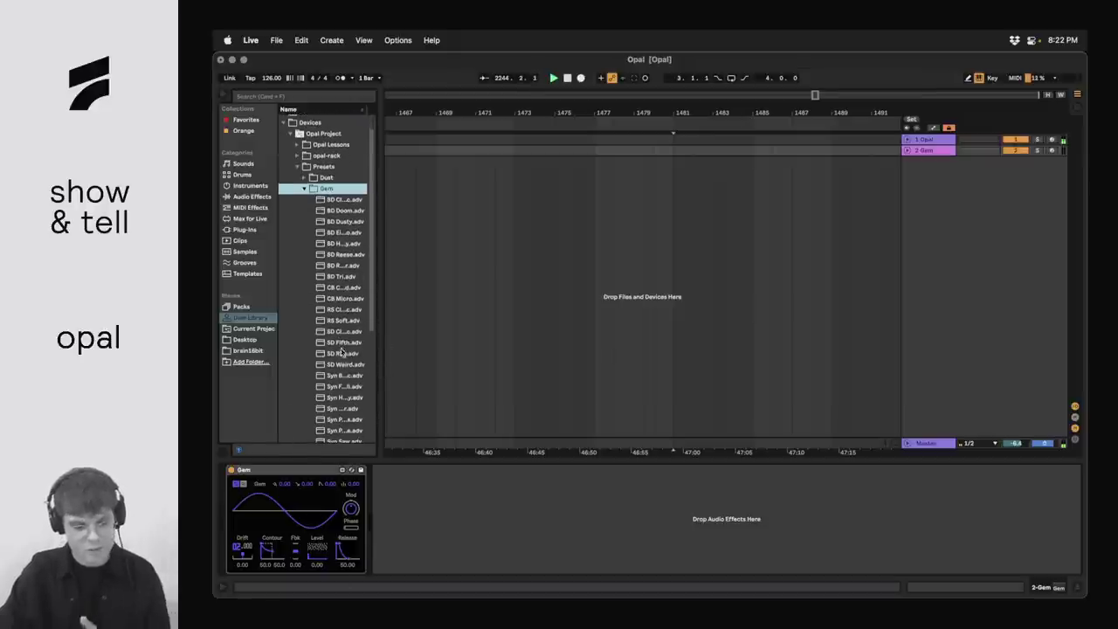
pyautogui.scroll(-1, 349, 353)
pyautogui.moveTo(377, 357); pyautogui.dragTo(436, 357)
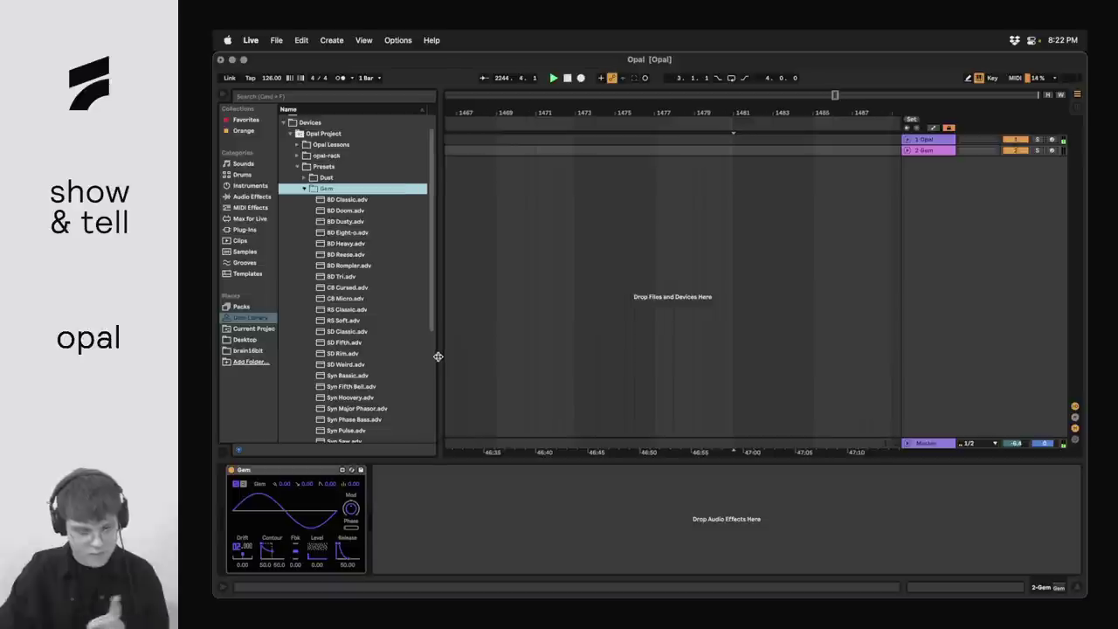
pyautogui.doubleClick(346, 211)
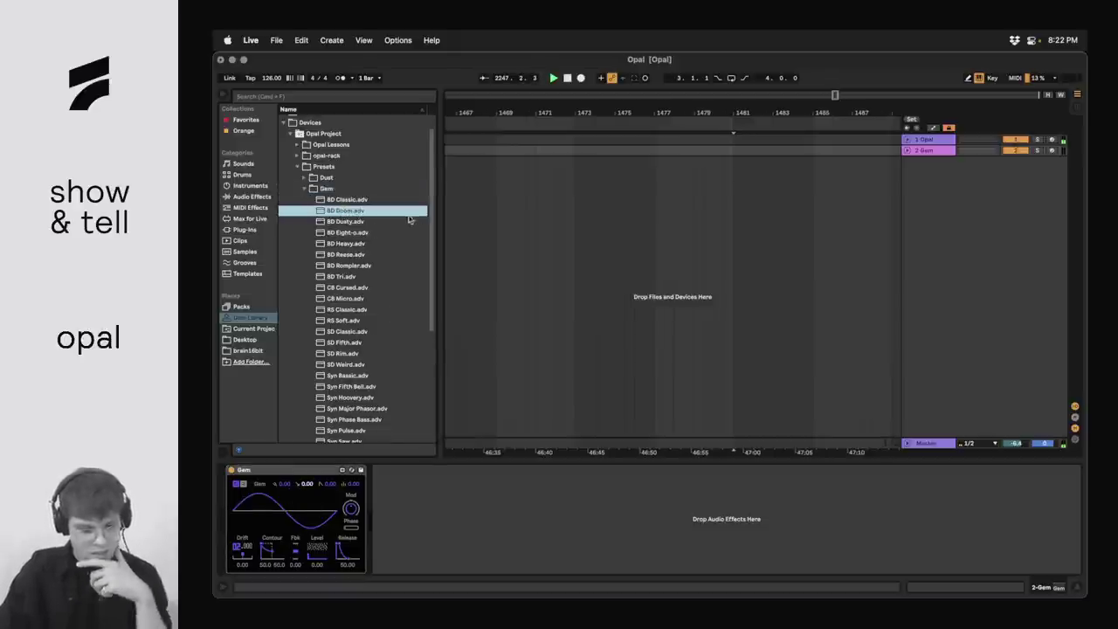
pyautogui.doubleClick(347, 216)
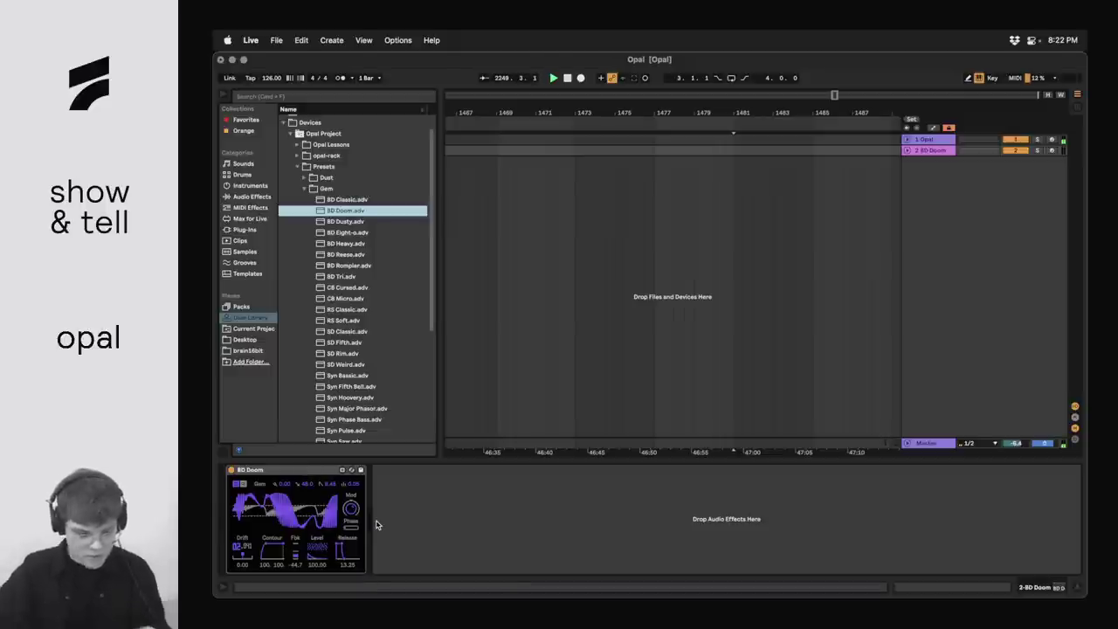
# - Delete the BD Doom track, collapse the Presets folder and hide the browser
pyautogui.click(929, 151)
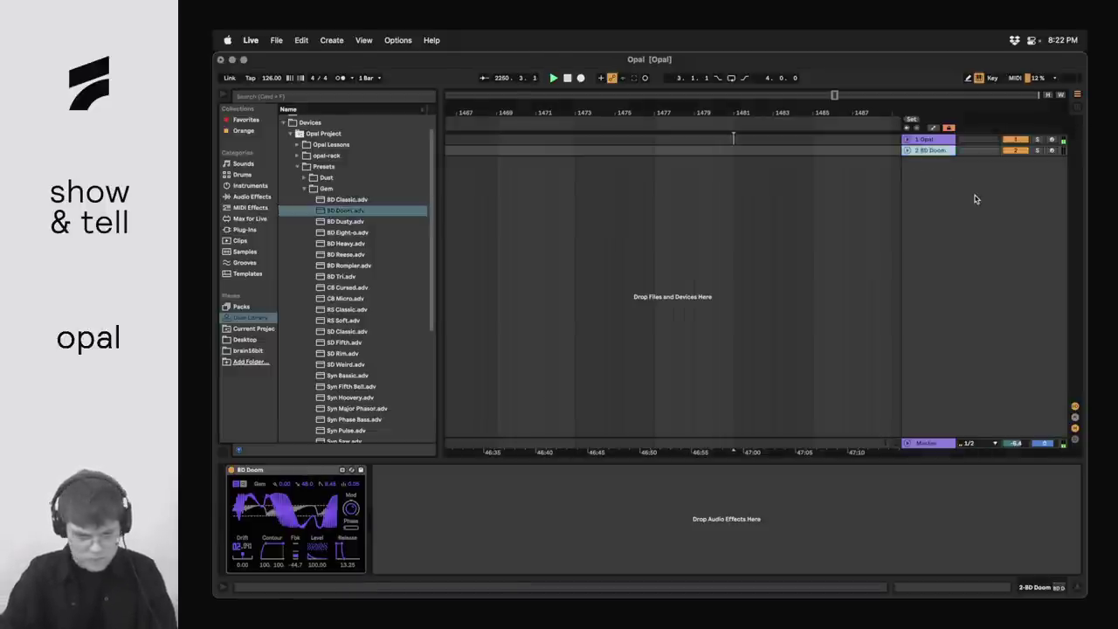
pyautogui.press('Delete')
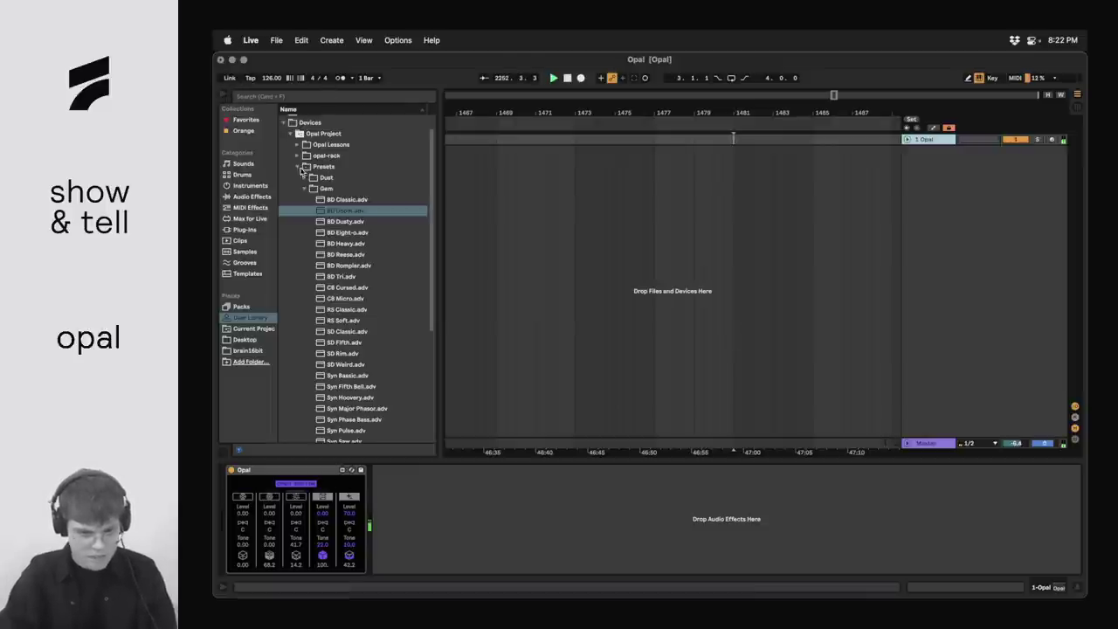
pyautogui.click(301, 171)
pyautogui.click(225, 94)
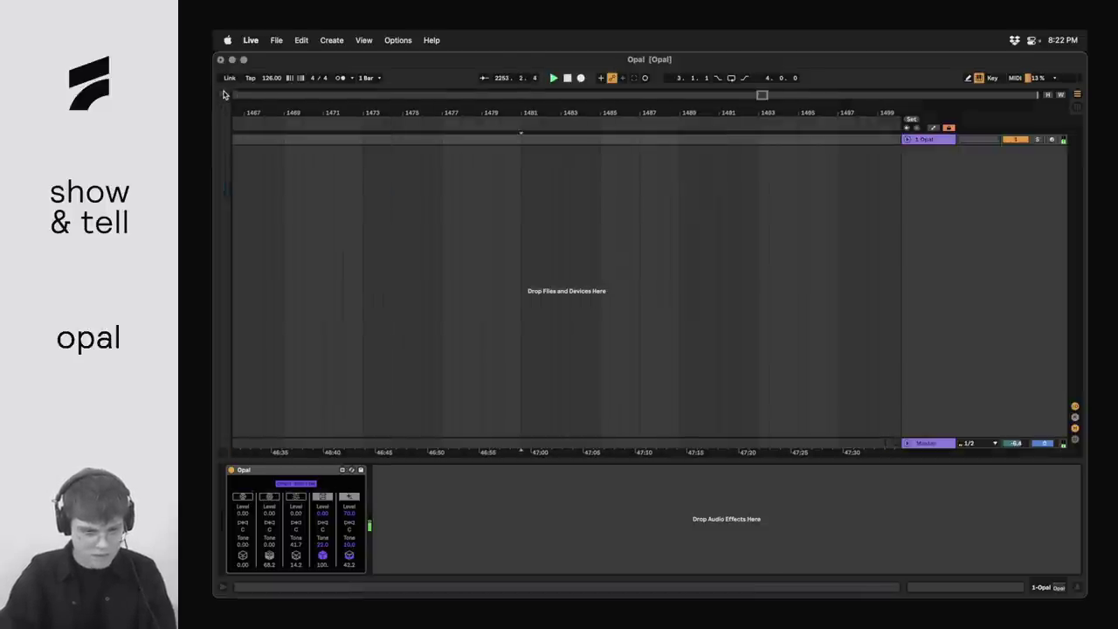
# - Reopen Opal's editor, examine the Gem, Mass, Dust, sampler and Void Reverb sections in turn, and return to Gem
pyautogui.click(296, 486)
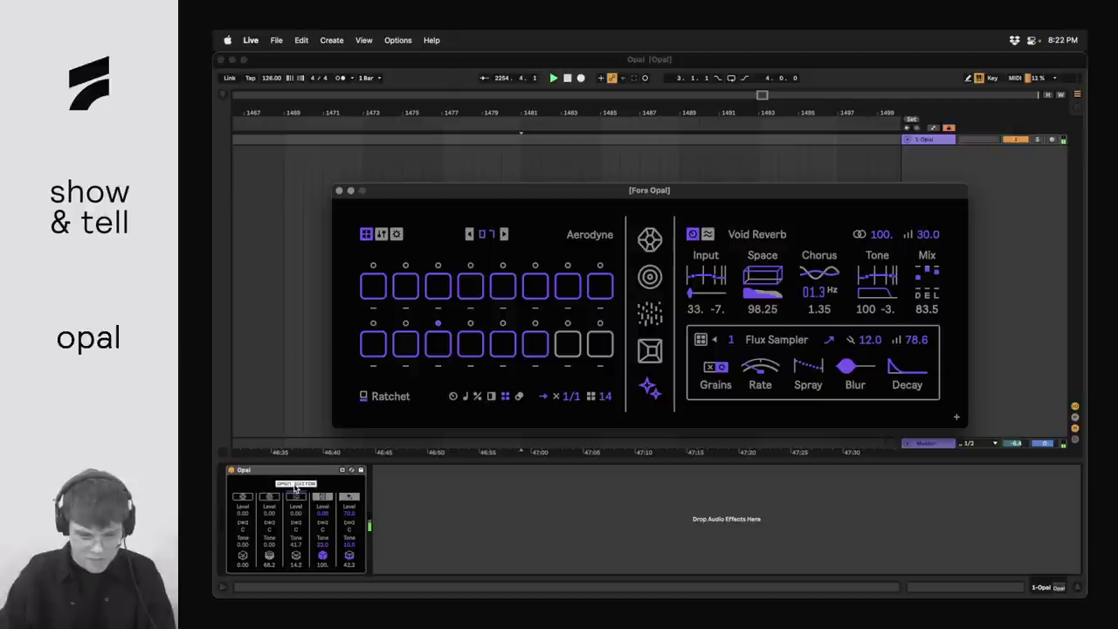
pyautogui.click(654, 241)
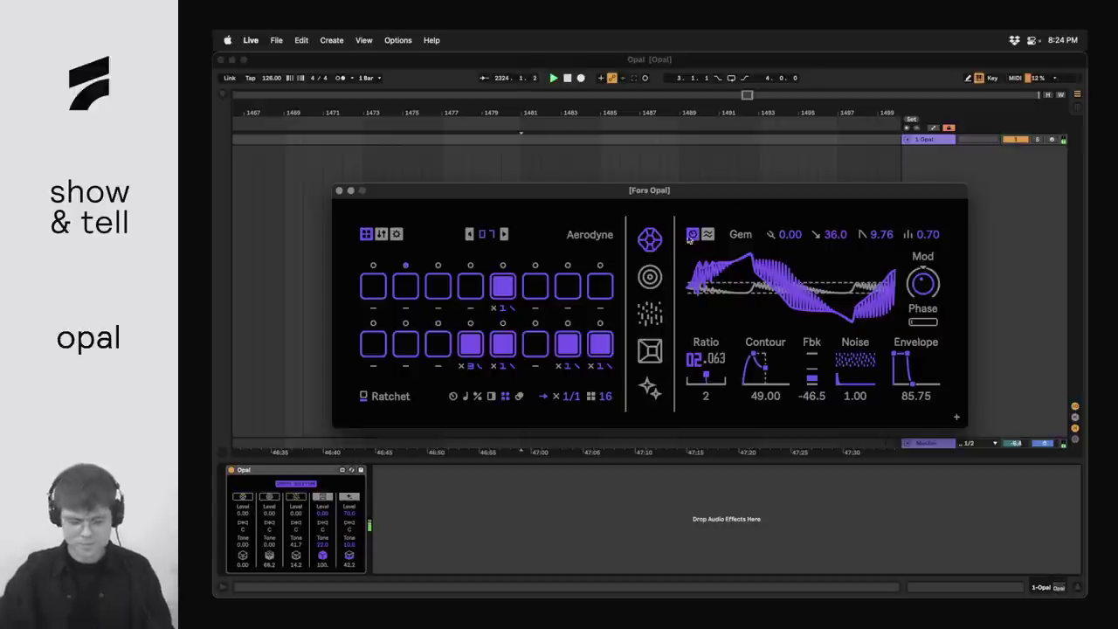
pyautogui.click(651, 277)
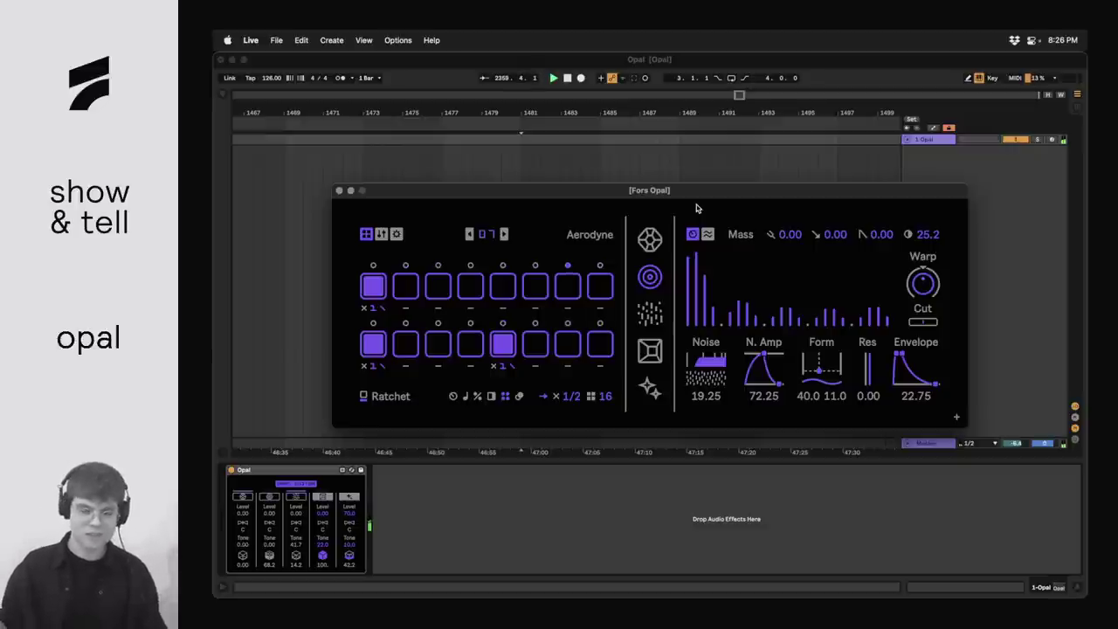
pyautogui.click(659, 312)
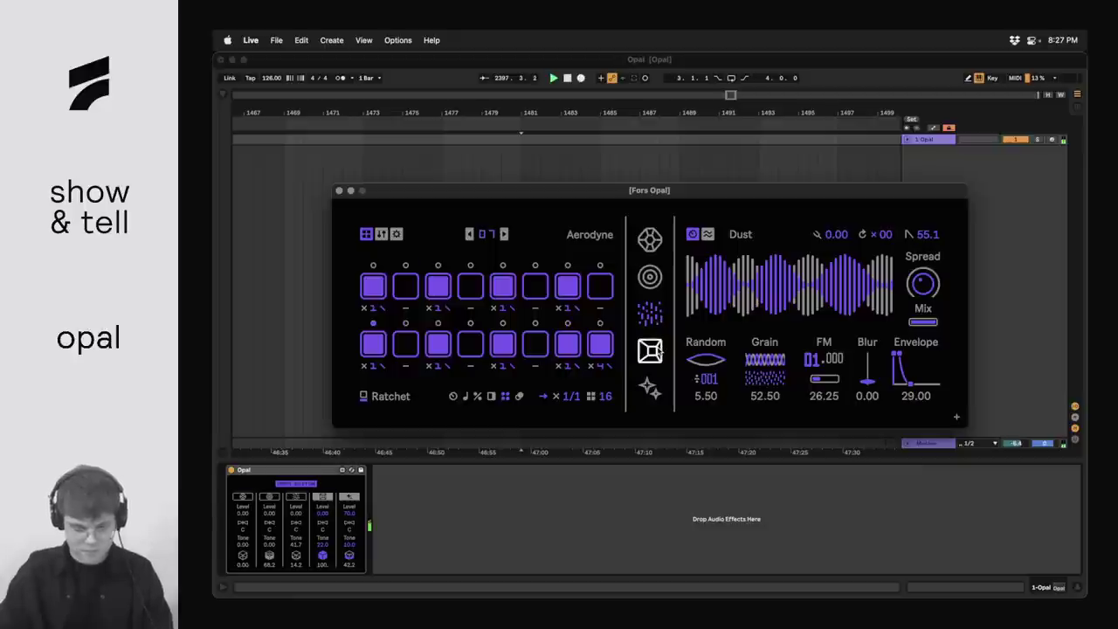
pyautogui.click(658, 349)
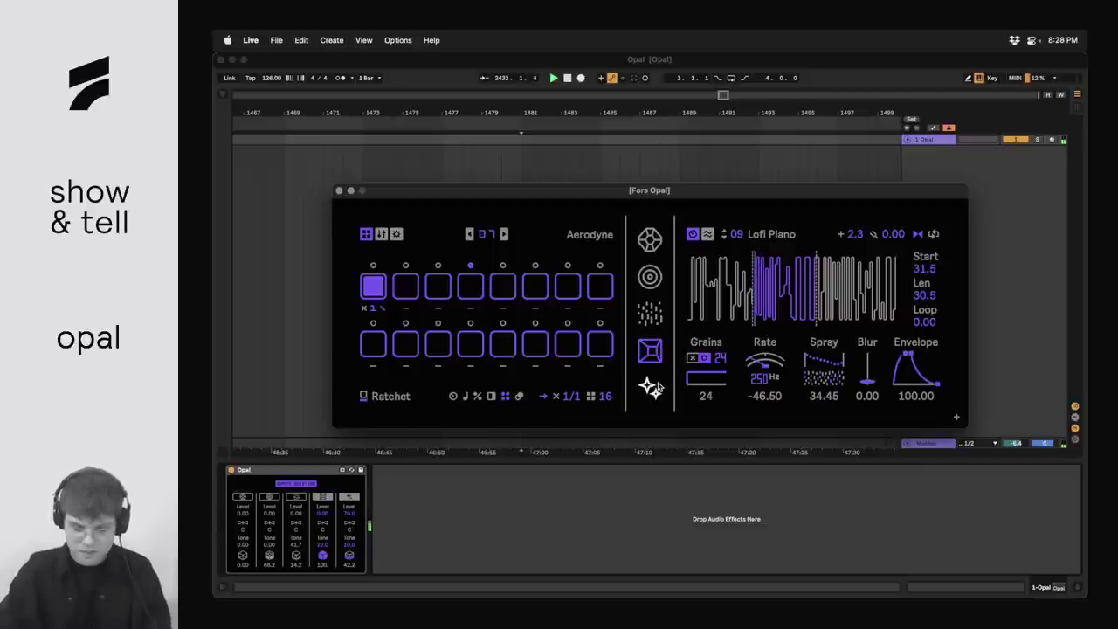
pyautogui.click(650, 387)
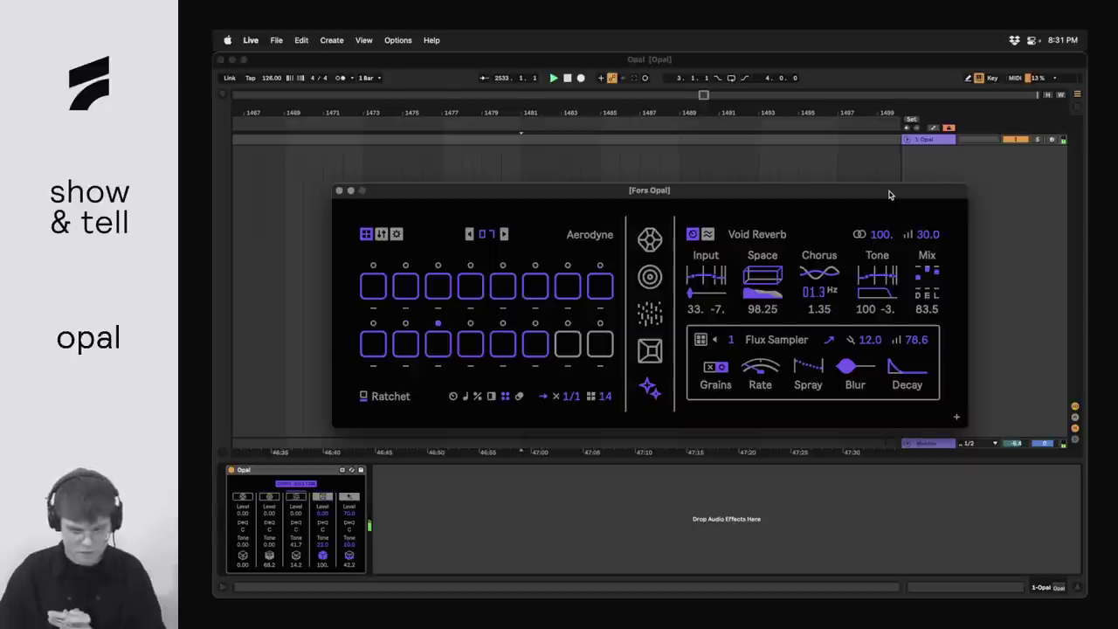
pyautogui.click(660, 243)
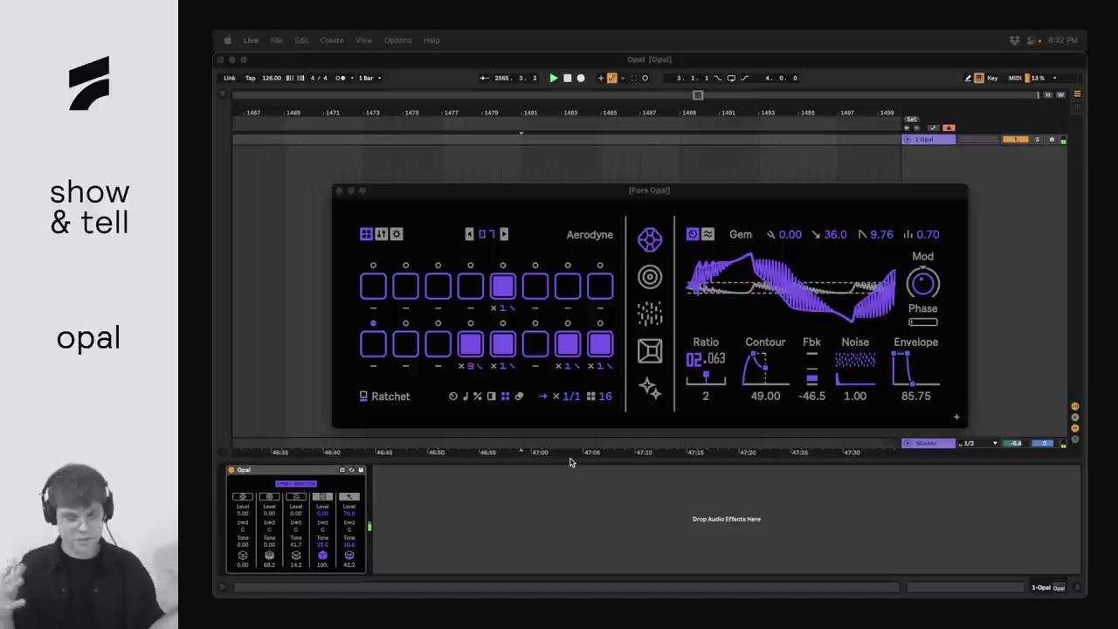
pyautogui.scroll(-3, 655, 306)
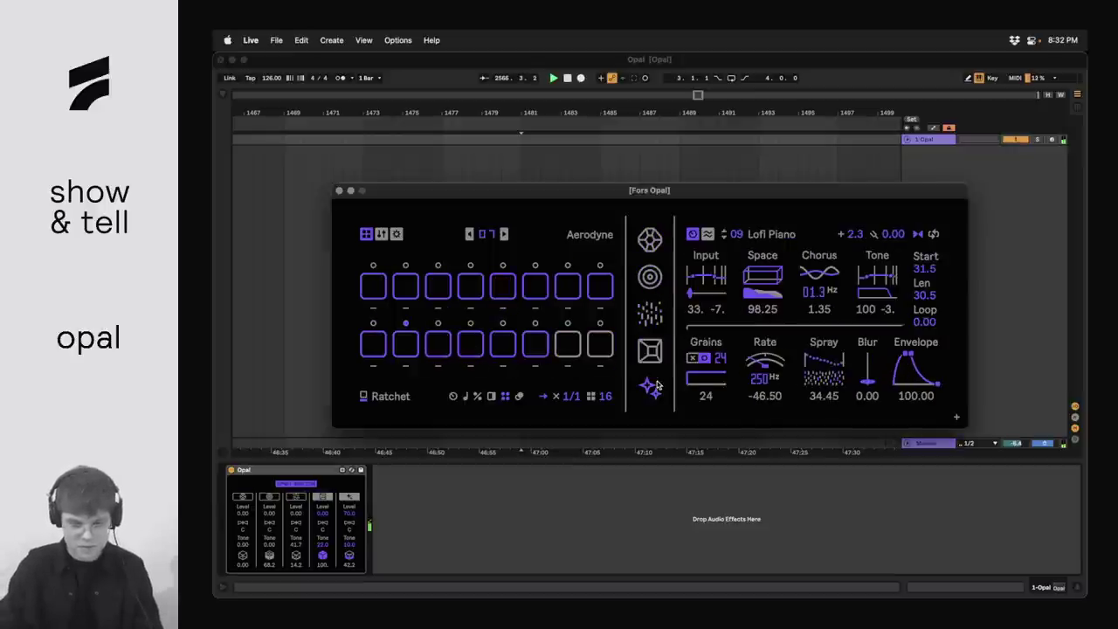
pyautogui.scroll(3, 657, 313)
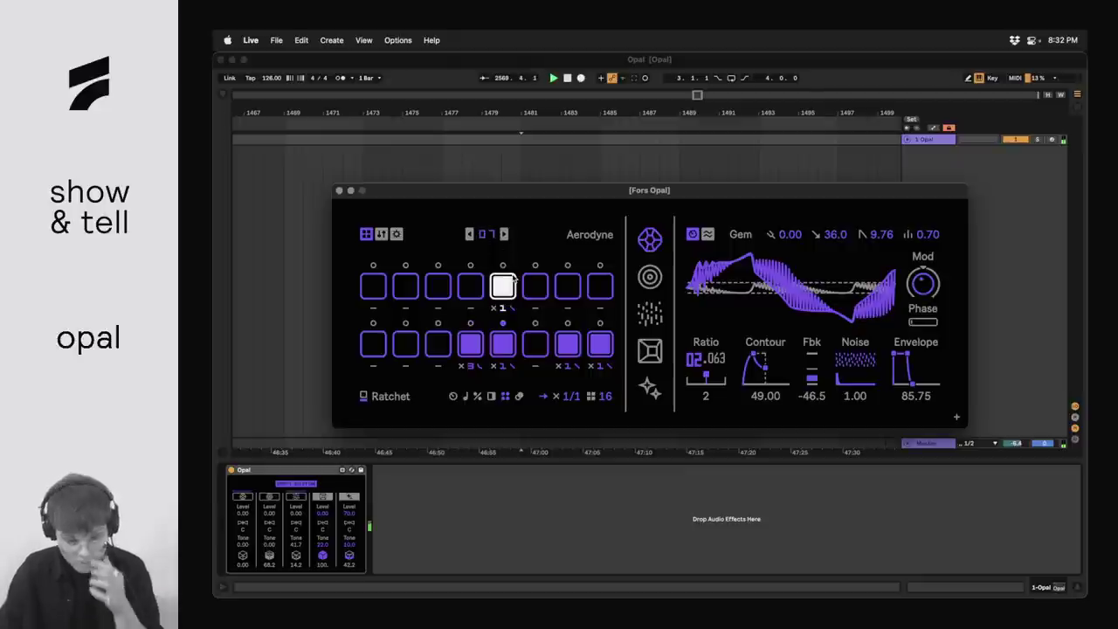
# - Step forward through the Frijazz and Corrosion patterns and back to pattern 06, Smooth
pyautogui.click(504, 234)
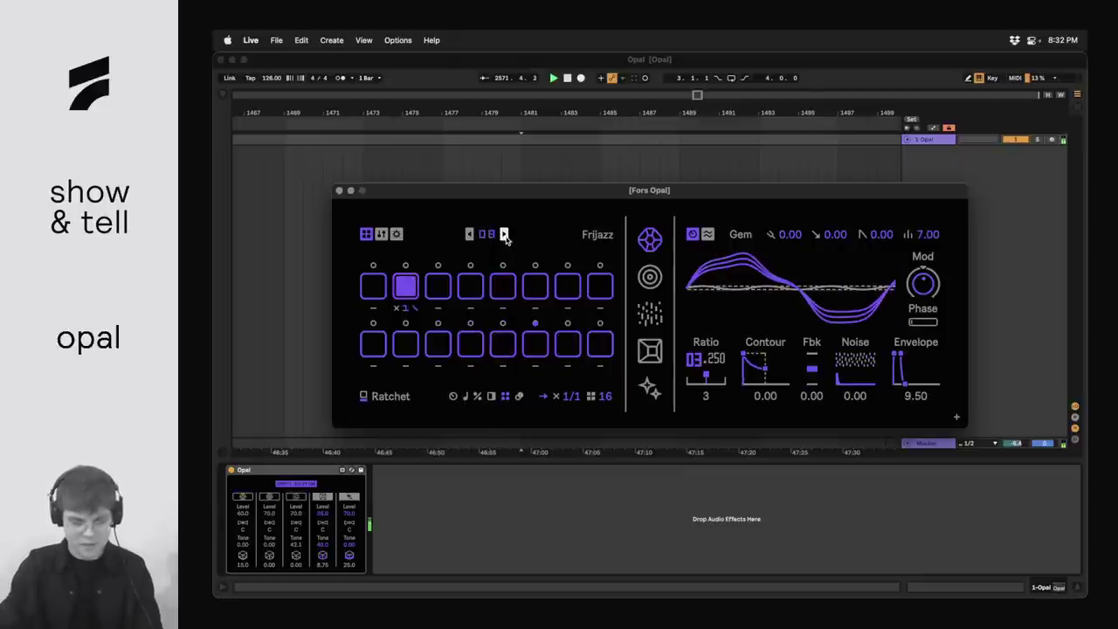
pyautogui.click(504, 234)
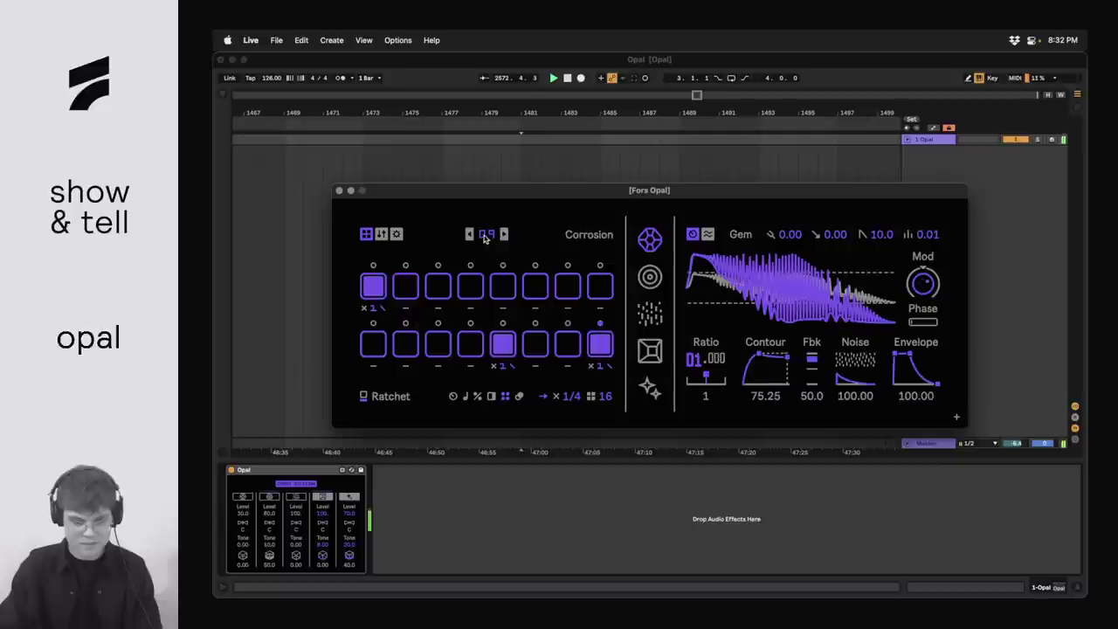
pyautogui.click(472, 235)
pyautogui.click(471, 236)
pyautogui.click(471, 236)
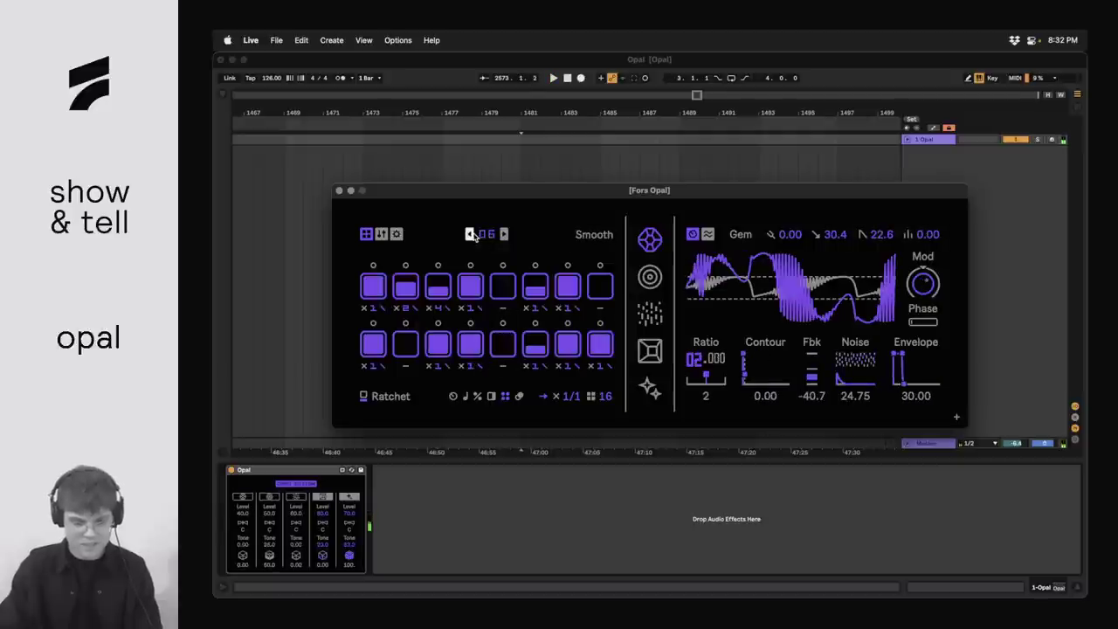
# - Switch to pattern 05, Depth Perception, play it and compare its mixer and step sequencer views
pyautogui.click(472, 236)
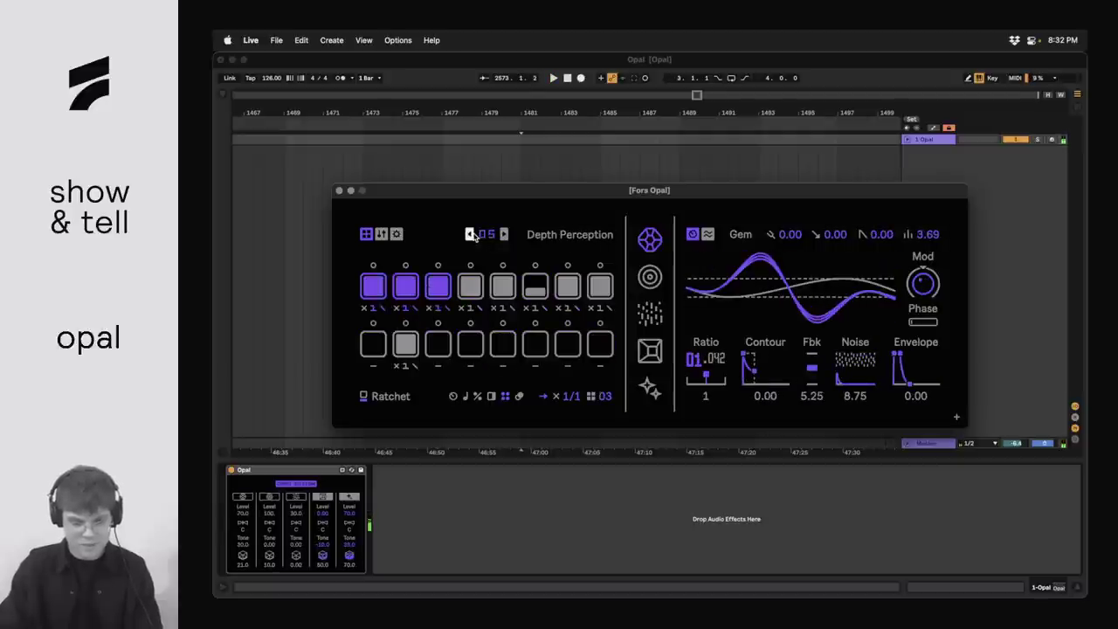
pyautogui.click(396, 234)
pyautogui.click(381, 234)
pyautogui.press('space')
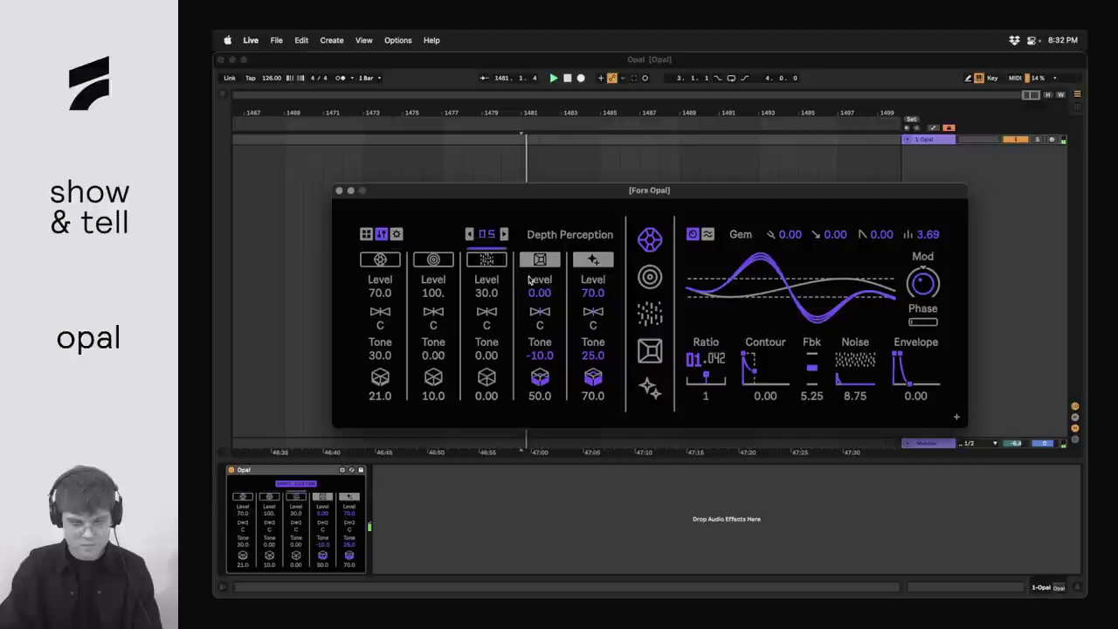
pyautogui.click(366, 234)
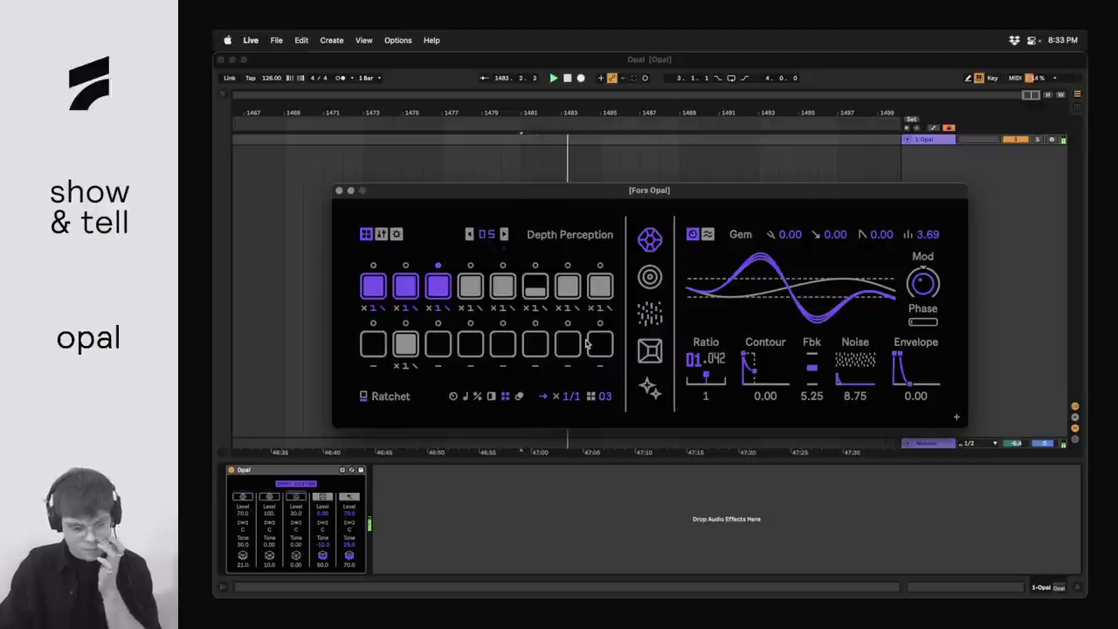
pyautogui.click(381, 234)
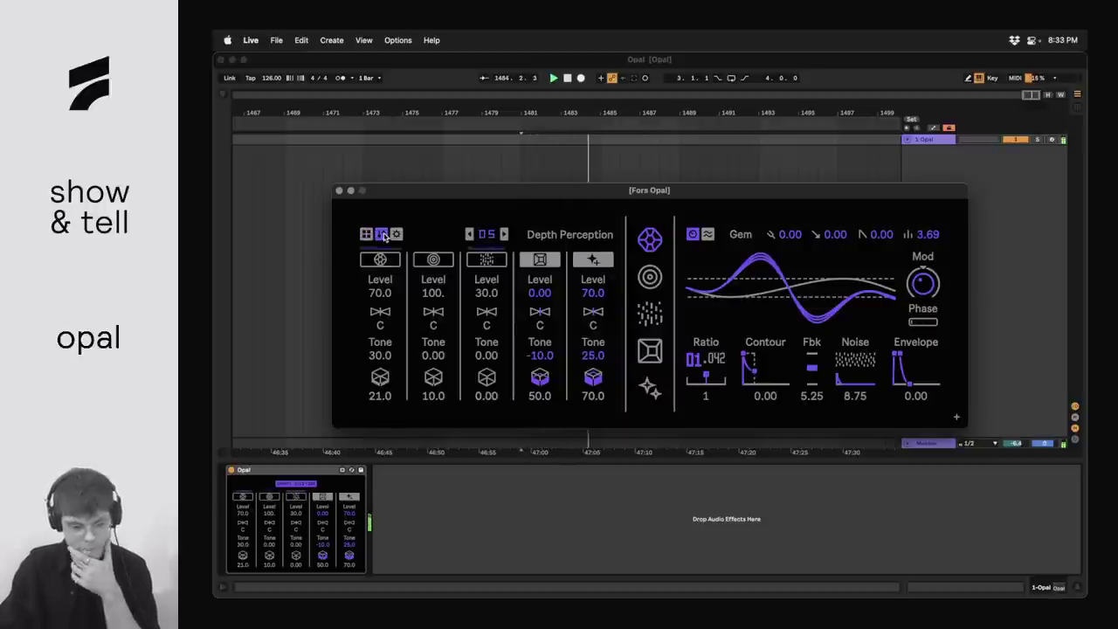
pyautogui.click(367, 234)
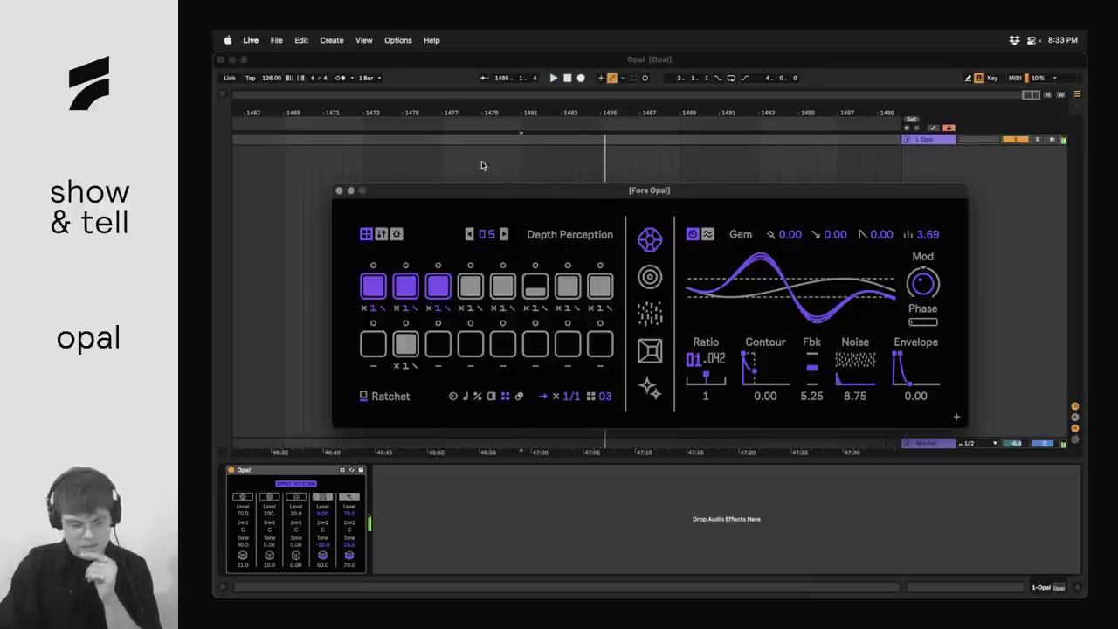
# - Step forward through patterns 06 and 07 and return to pattern 05, Depth Perception
pyautogui.click(504, 234)
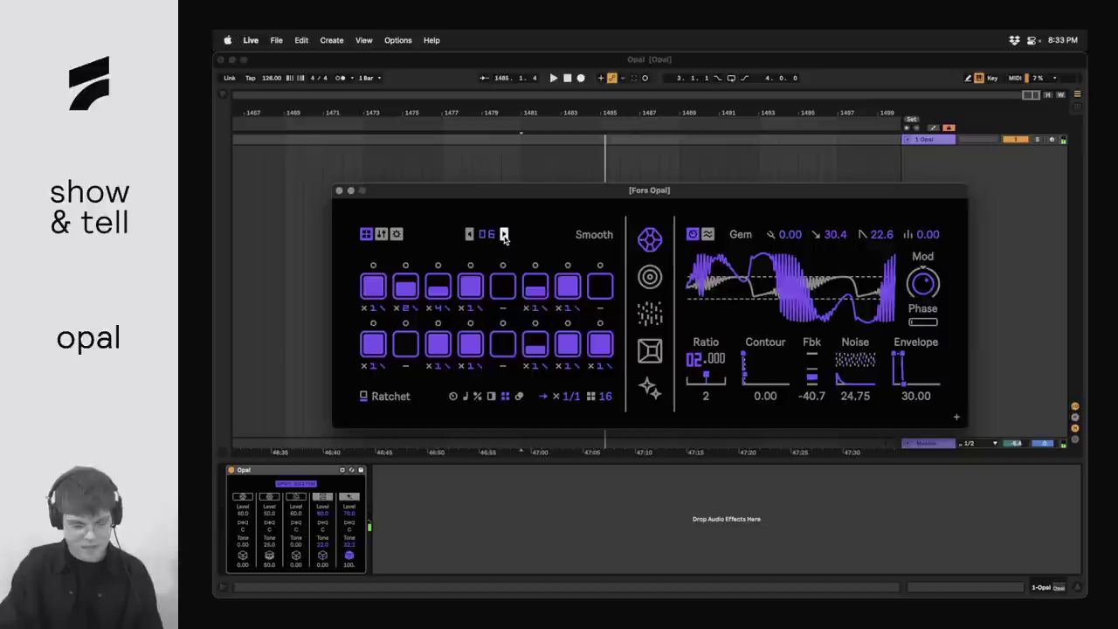
pyautogui.click(504, 234)
pyautogui.click(469, 234)
pyautogui.click(470, 234)
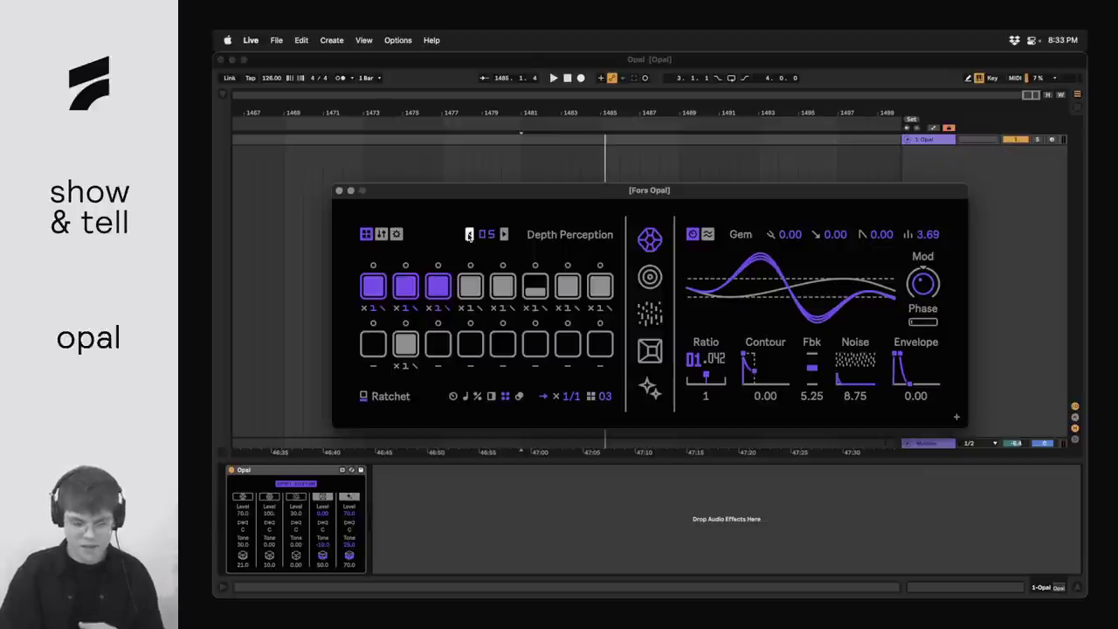
# - Rename pattern 05 to "My Pattern"
pyautogui.doubleClick(532, 236)
pyautogui.write('My Pat')
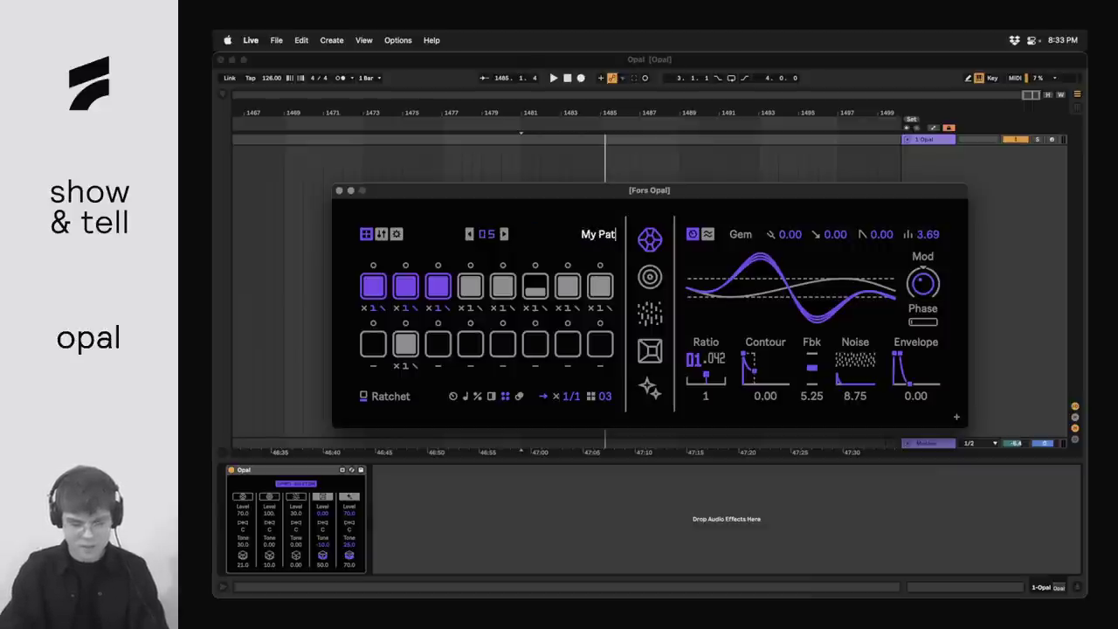
pyautogui.write('tern')
pyautogui.press('Return')
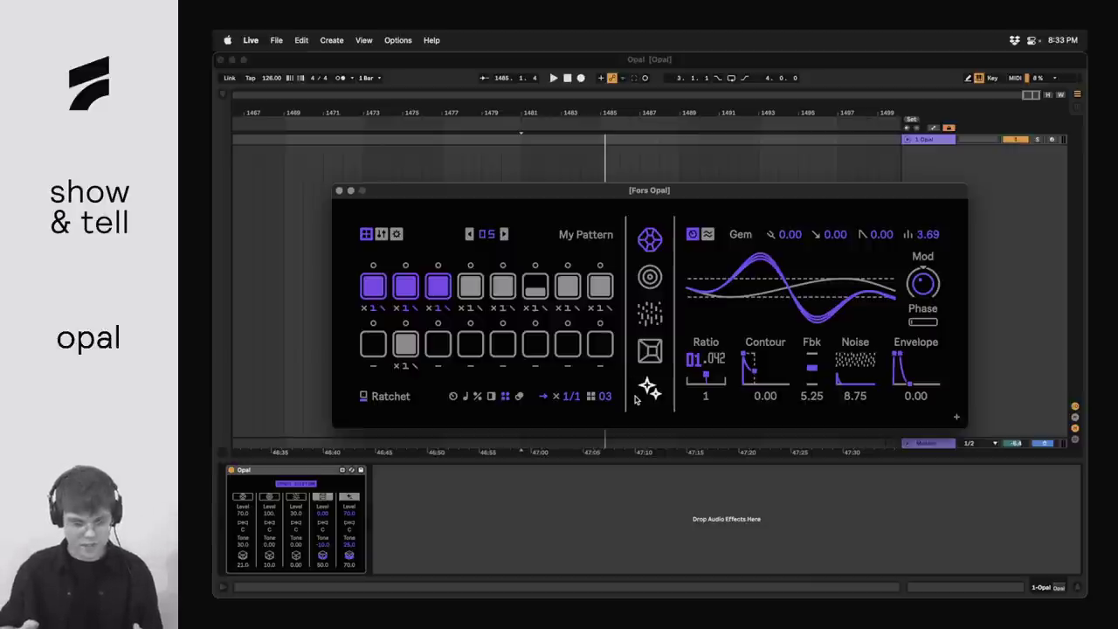
# - In pattern 07, Aerodyne, display the Unison step values and turn on Gem's first step, leaving step 3 off
pyautogui.click(505, 234)
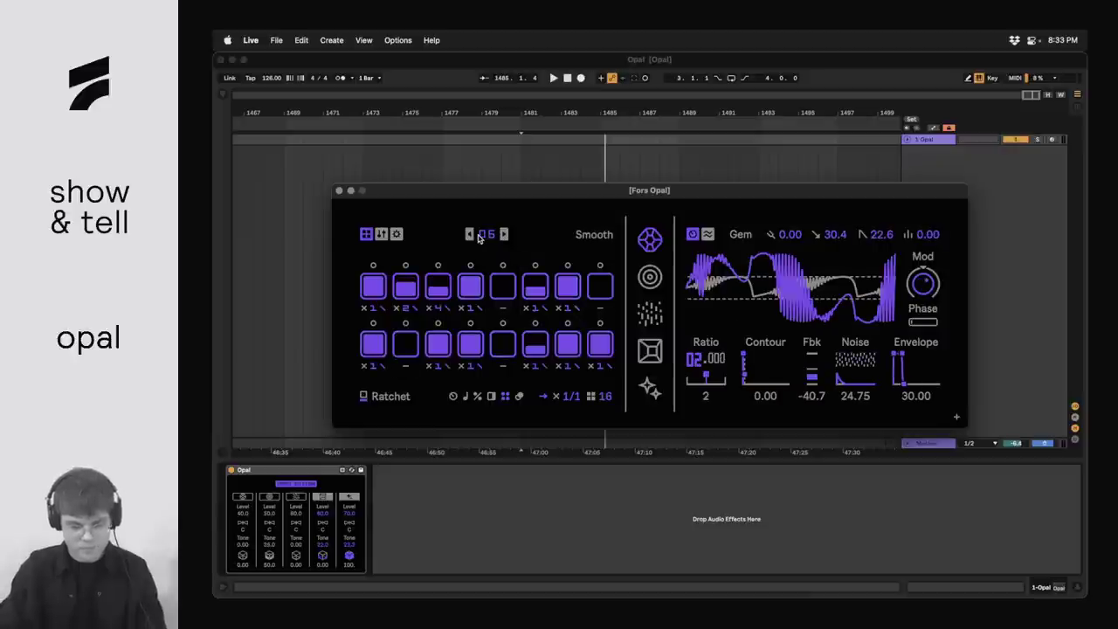
pyautogui.click(504, 234)
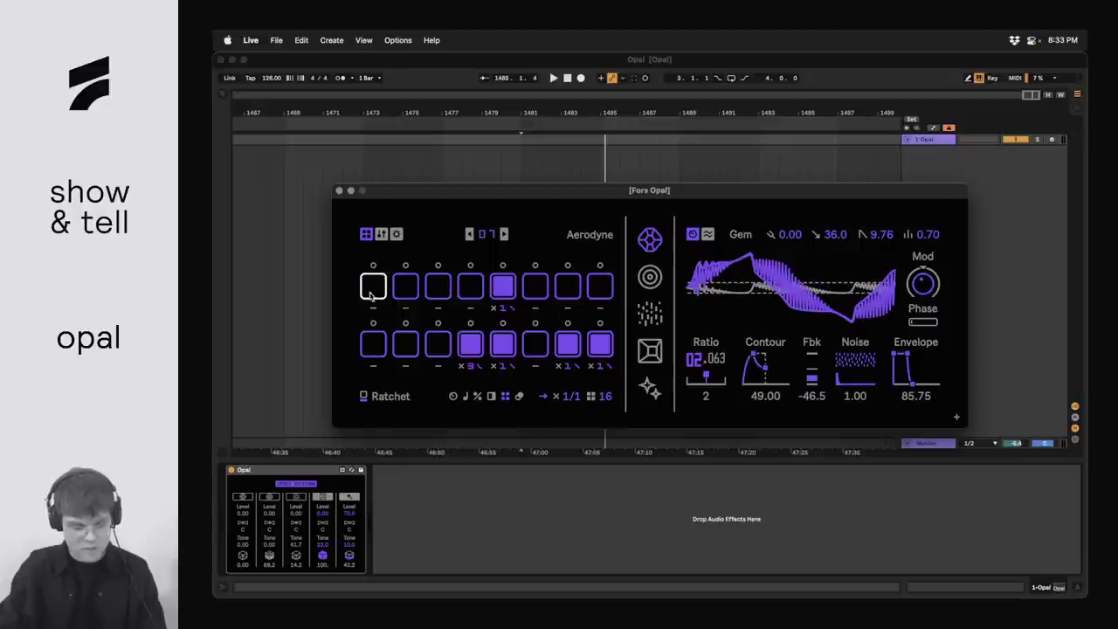
pyautogui.click(453, 396)
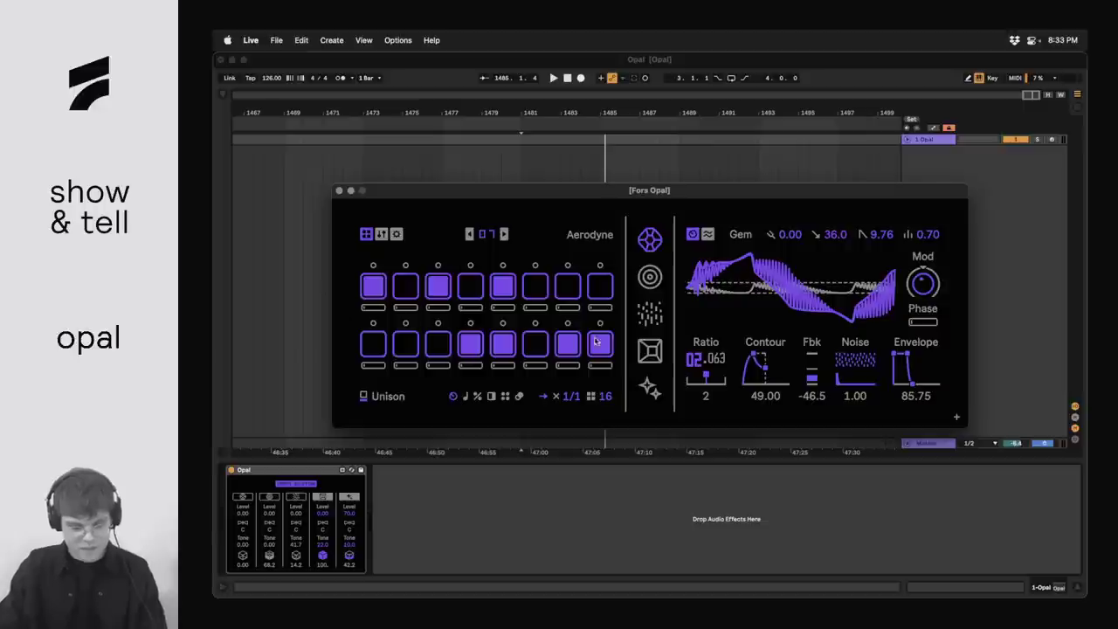
pyautogui.click(438, 288)
pyautogui.click(438, 287)
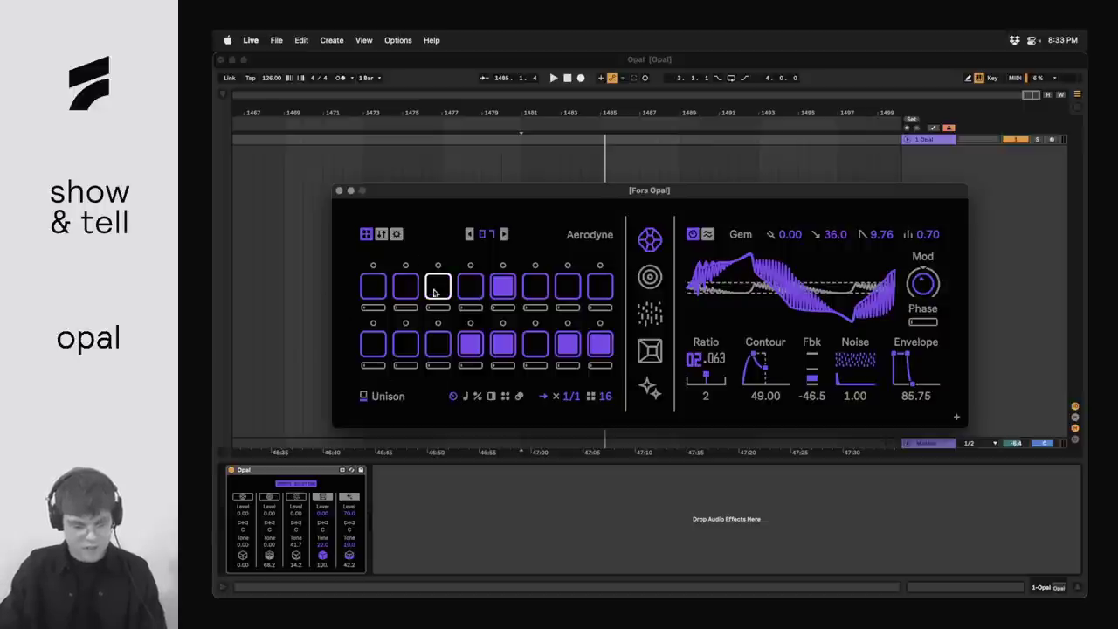
pyautogui.click(373, 297)
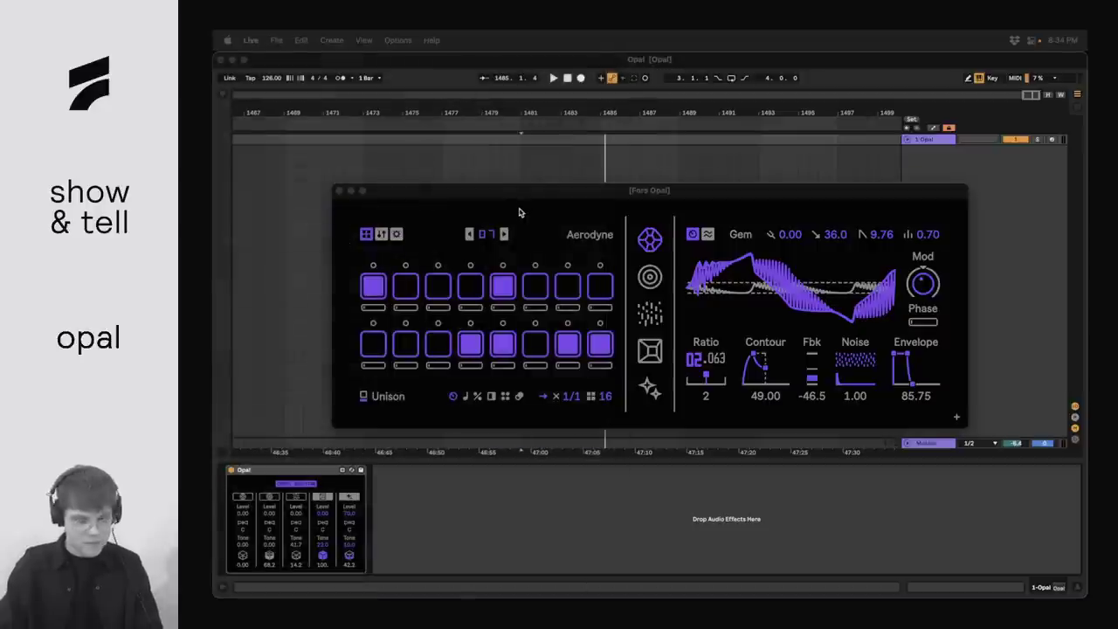
# - Set Gem's sequence in pattern 07 to a length of 7 steps and a speed of 1/4
pyautogui.click(538, 194)
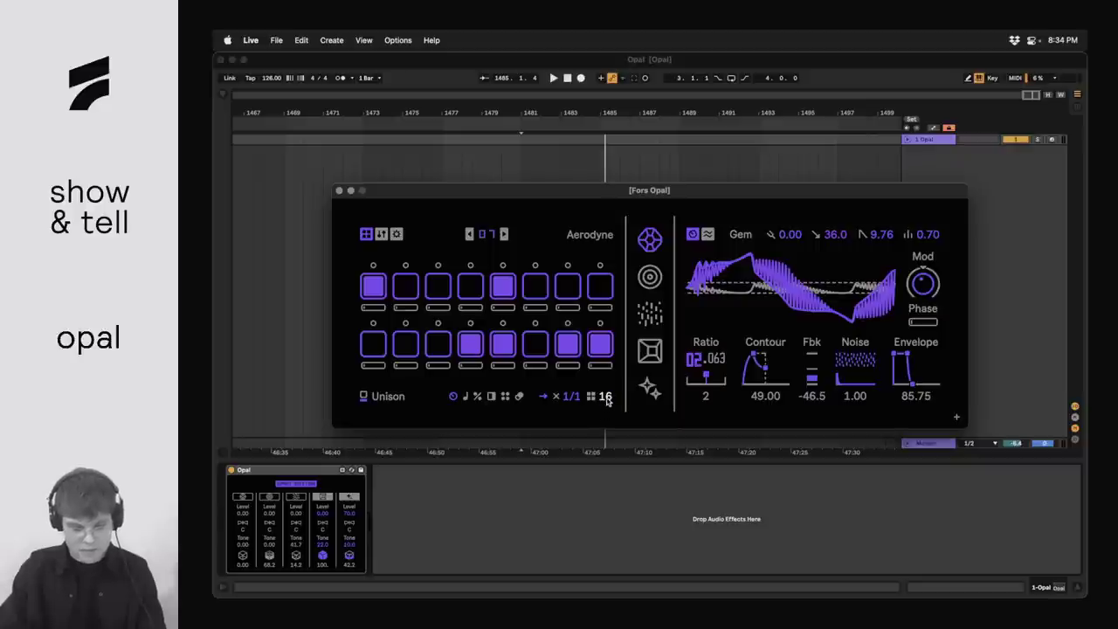
pyautogui.moveTo(608, 400); pyautogui.dragTo(607, 432)
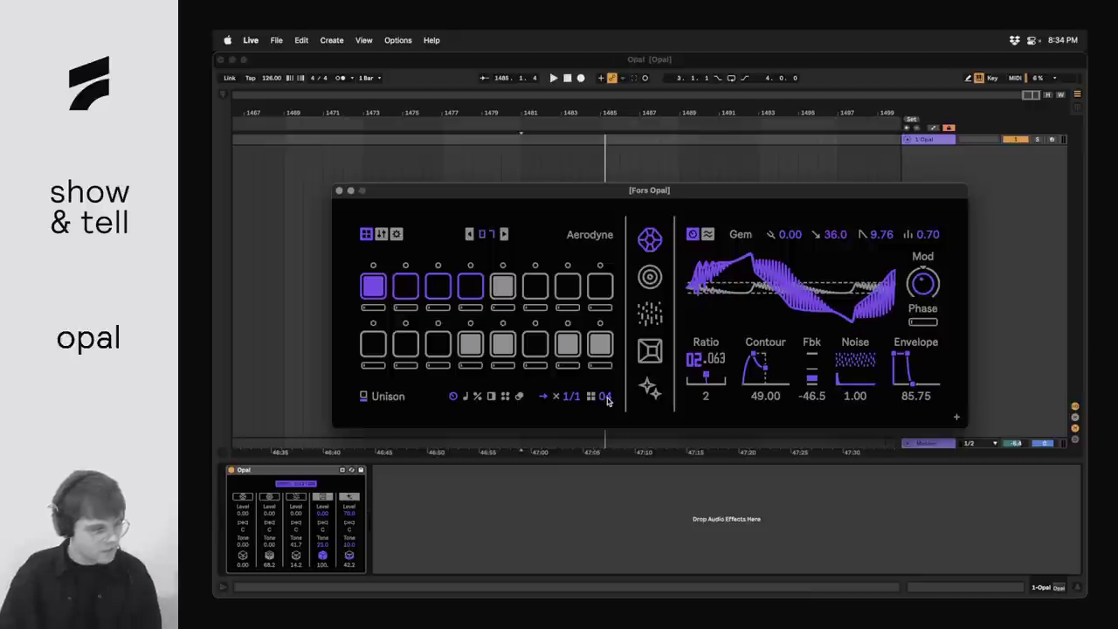
pyautogui.scroll(3, 605, 396)
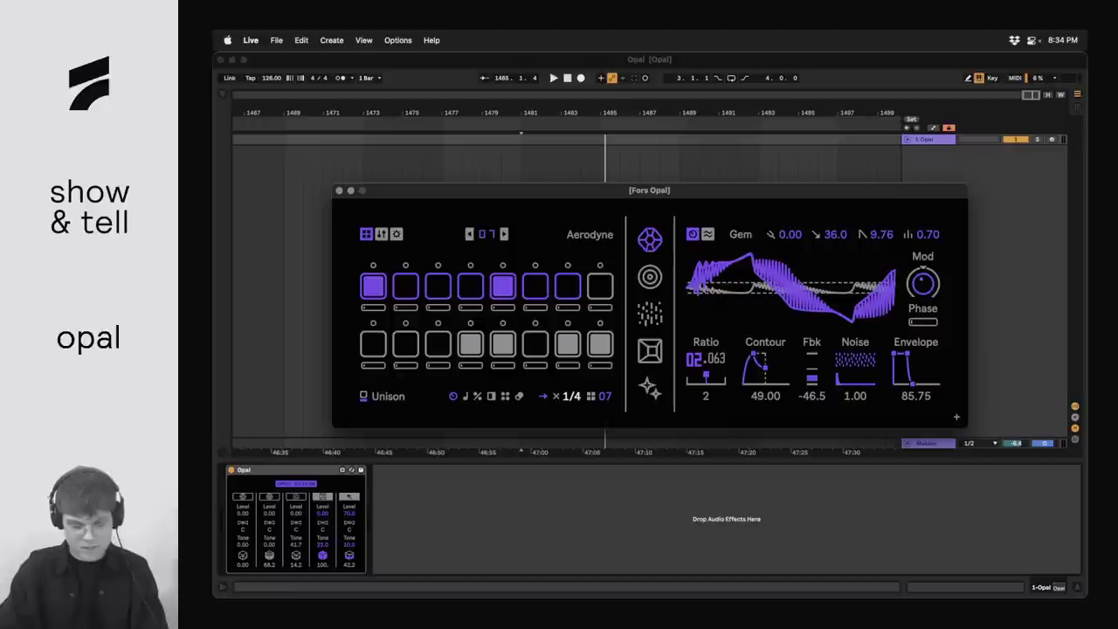
# - In empty pattern 10, select the sampler with Spring BD in slot 01 and place hits on steps 1, 5, 9 and 13
pyautogui.click(502, 238)
pyautogui.click(502, 238)
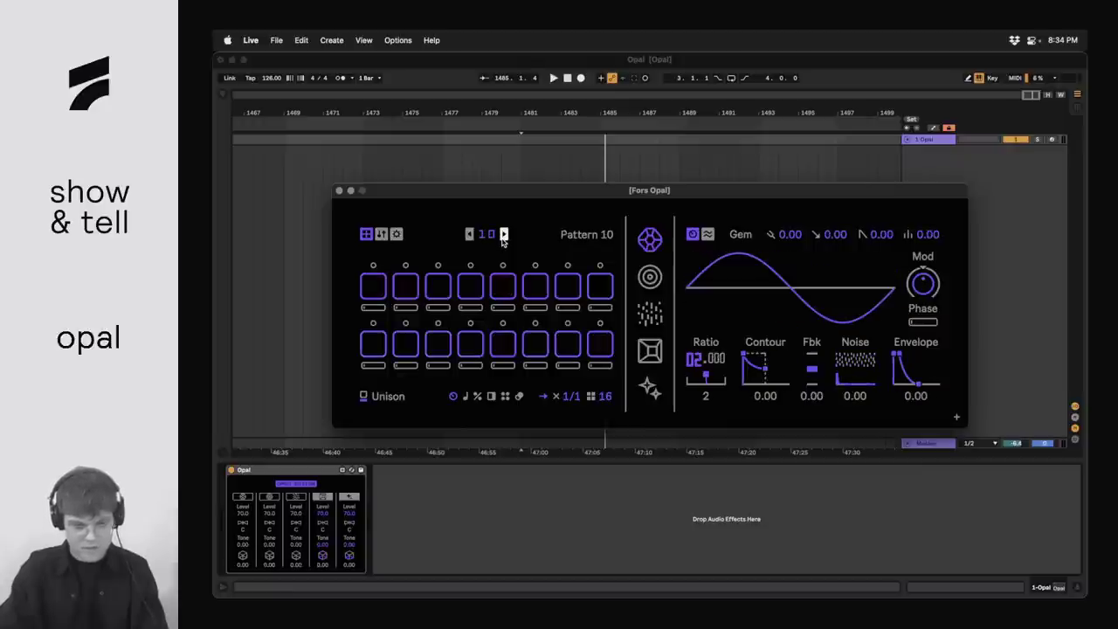
pyautogui.click(639, 343)
pyautogui.moveTo(735, 235)
pyautogui.mouseDown()
pyautogui.moveTo(736, 218)
pyautogui.moveTo(735, 241)
pyautogui.mouseUp()
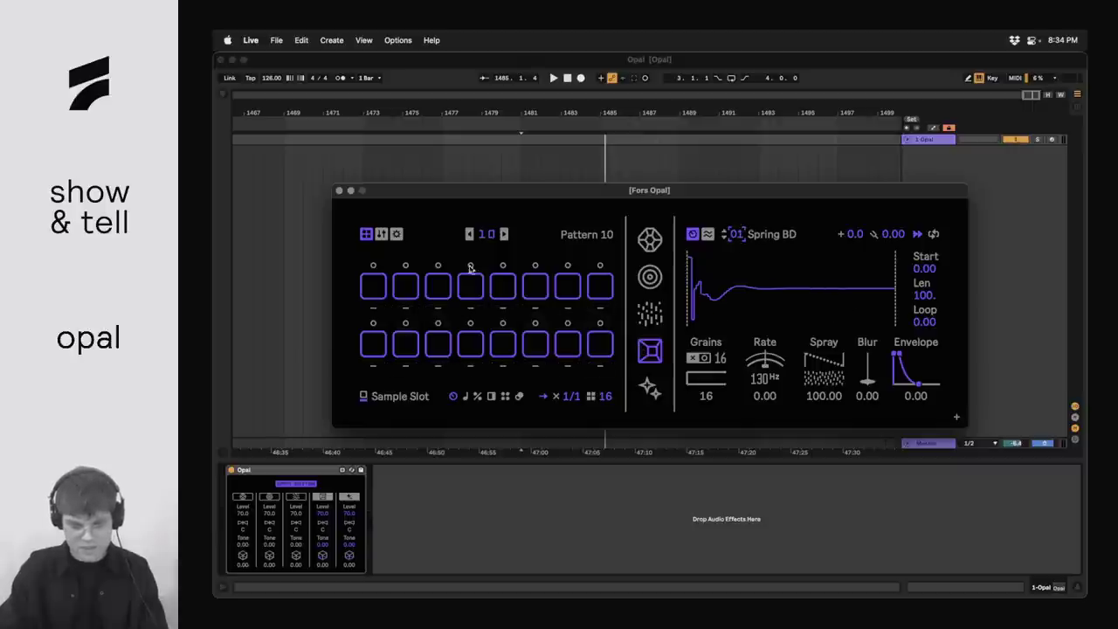
pyautogui.click(373, 285)
pyautogui.press('space')
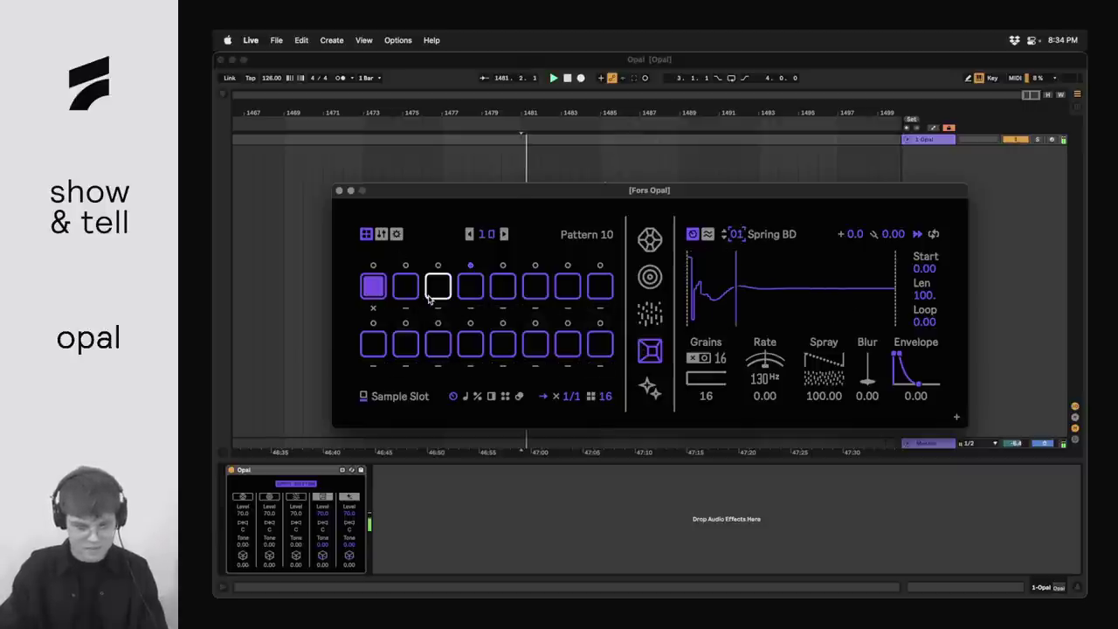
pyautogui.click(502, 288)
pyautogui.click(373, 345)
pyautogui.click(498, 346)
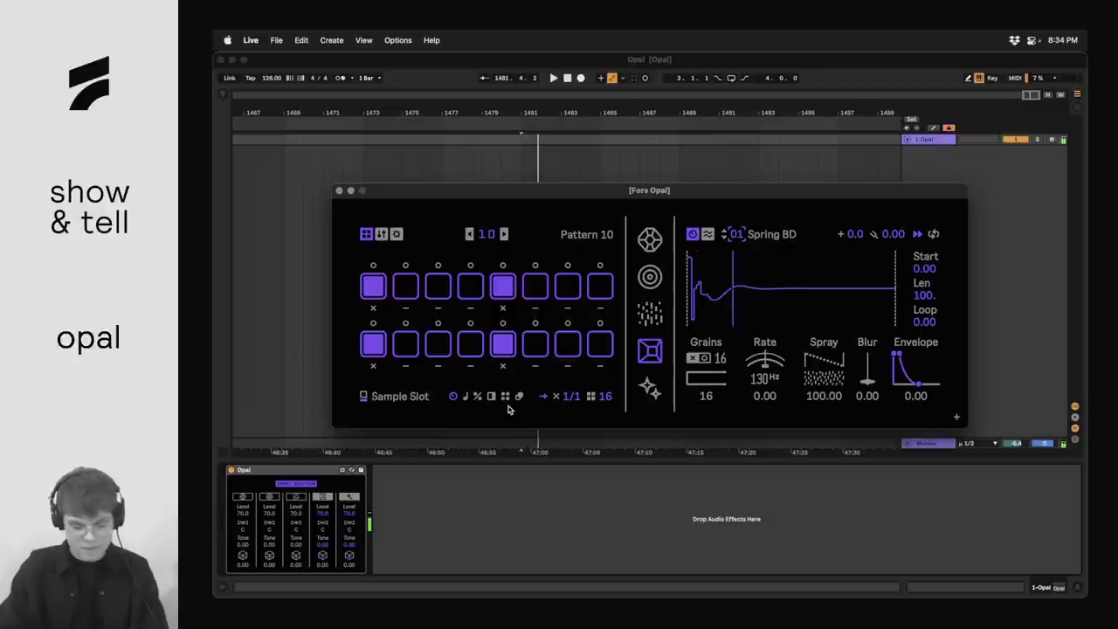
# - Set the sampler sequence to 3/4 speed and 12 steps, and rearrange its hits to steps 1, 4, 7, 9 and 11
pyautogui.moveTo(571, 396); pyautogui.dragTo(571, 402)
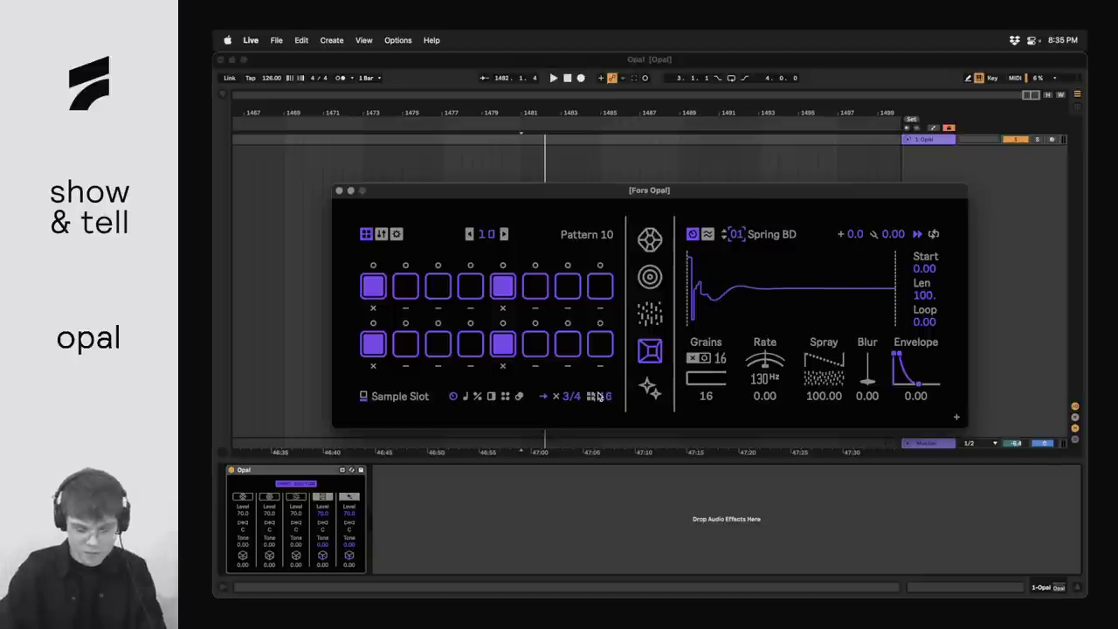
pyautogui.moveTo(603, 400); pyautogui.dragTo(604, 412)
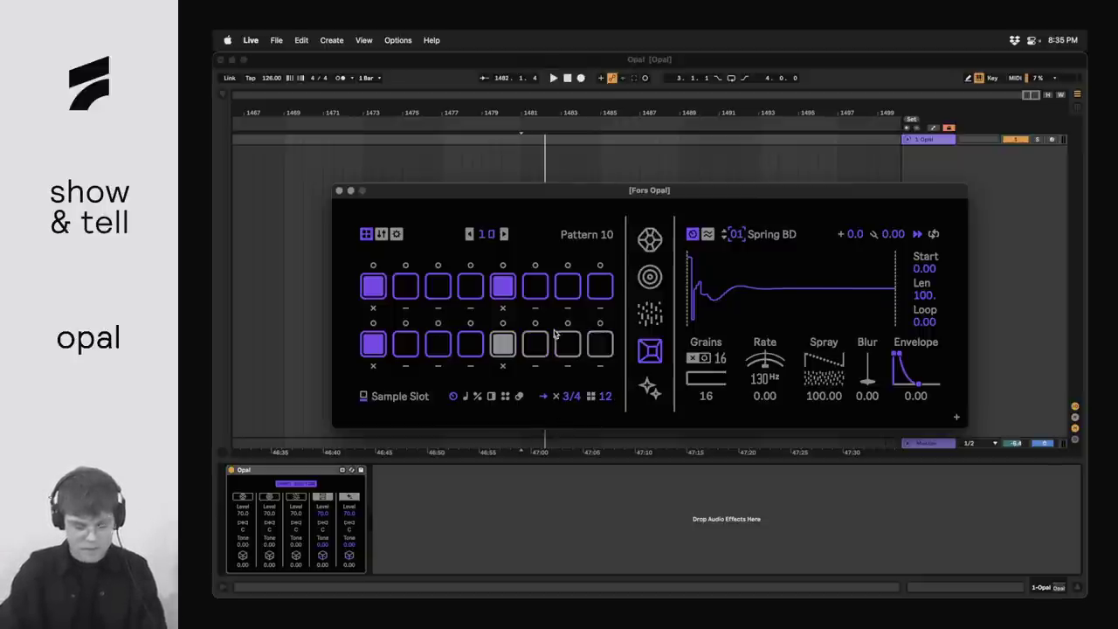
pyautogui.click(504, 287)
pyautogui.click(470, 287)
pyautogui.click(567, 286)
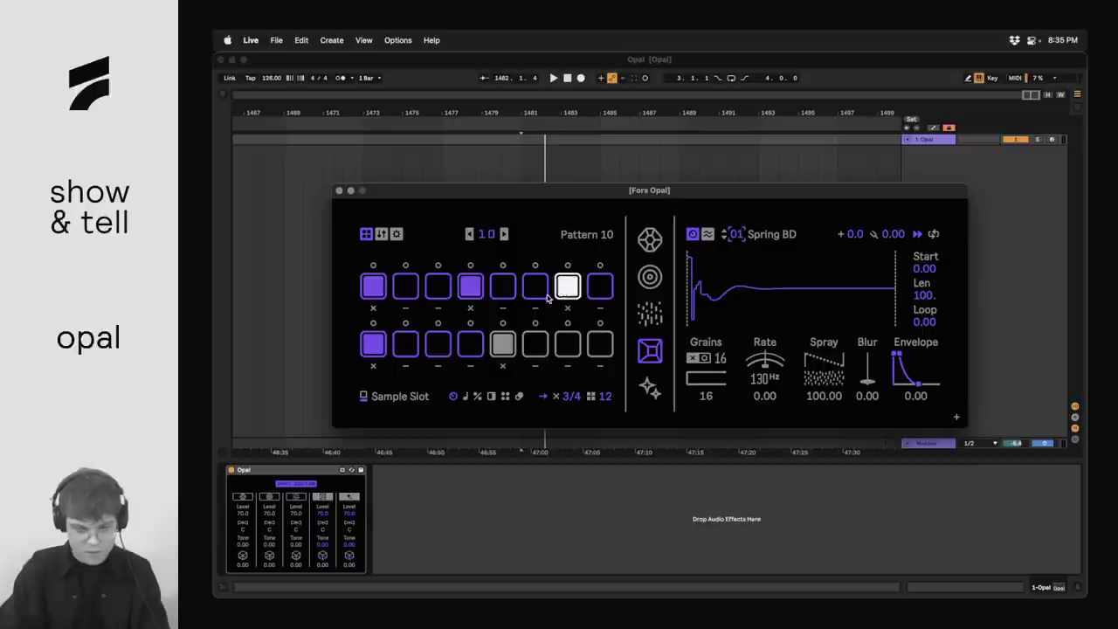
pyautogui.click(444, 347)
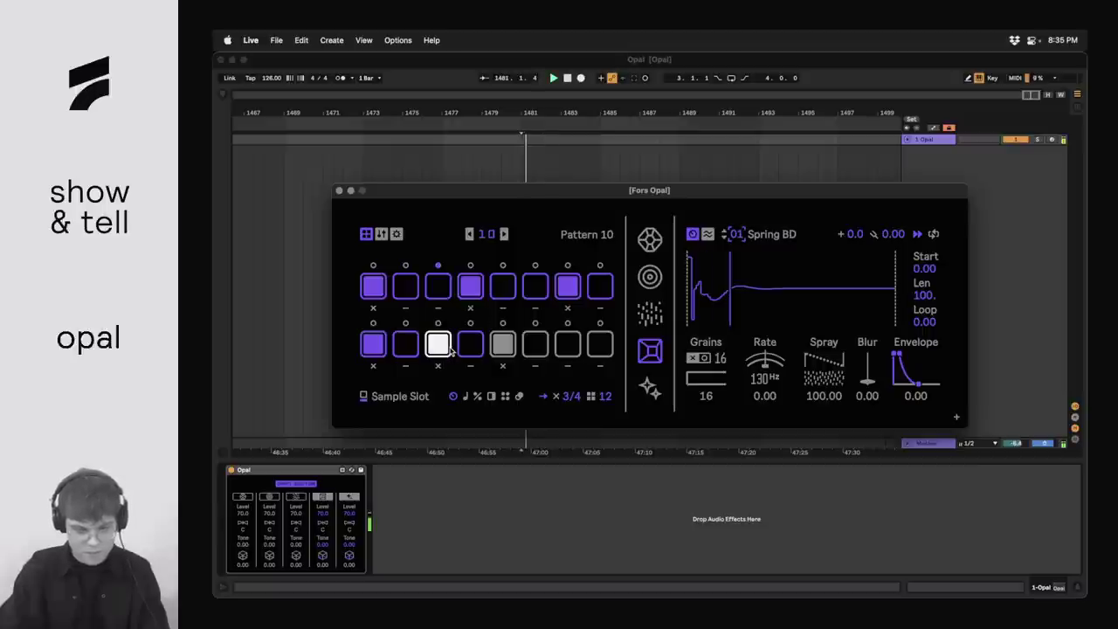
pyautogui.click(444, 346)
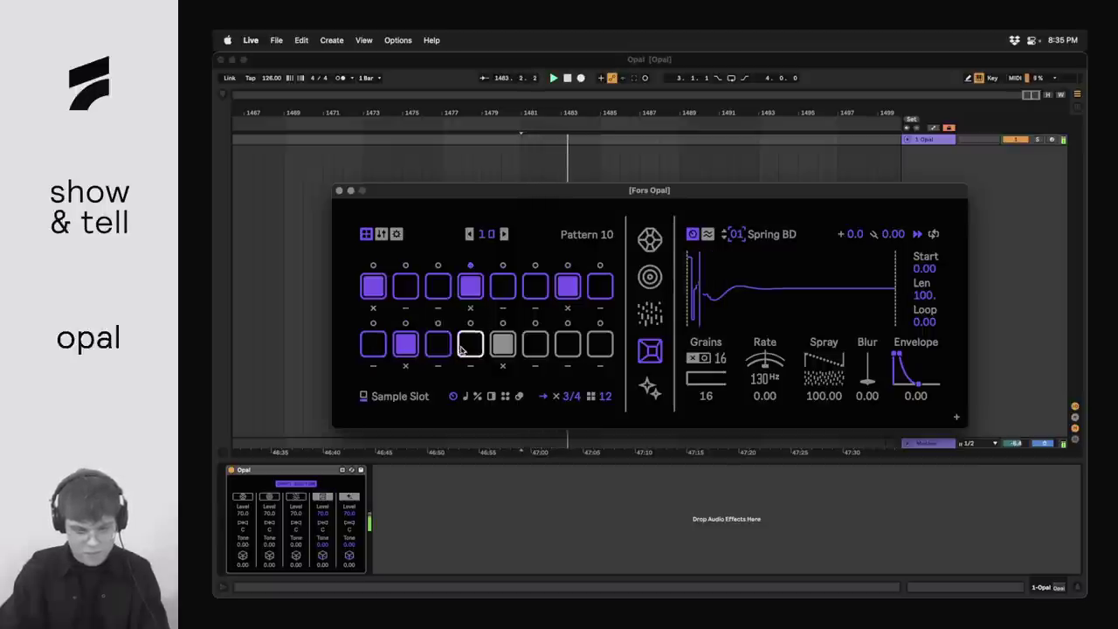
pyautogui.click(405, 345)
pyautogui.click(381, 346)
pyautogui.click(438, 345)
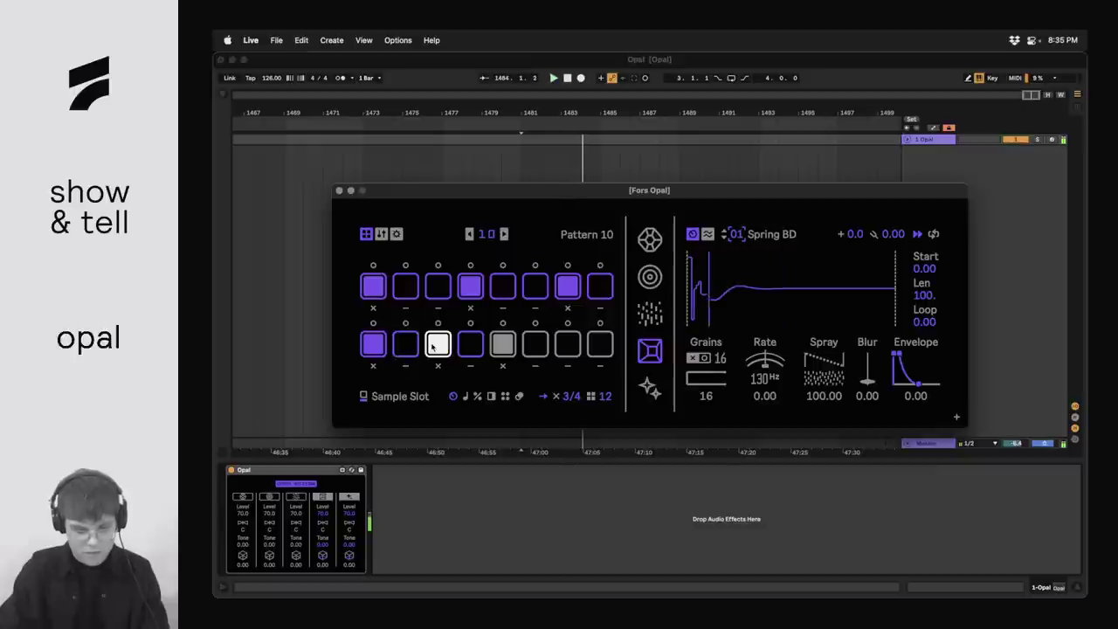
# - In Gem, raise the modulation depth, set feedback 25.0, release 9.75, pitch 48.0, sweep amount 25.5 and sweep time 7.87
pyautogui.click(649, 239)
pyautogui.moveTo(854, 308); pyautogui.dragTo(855, 279)
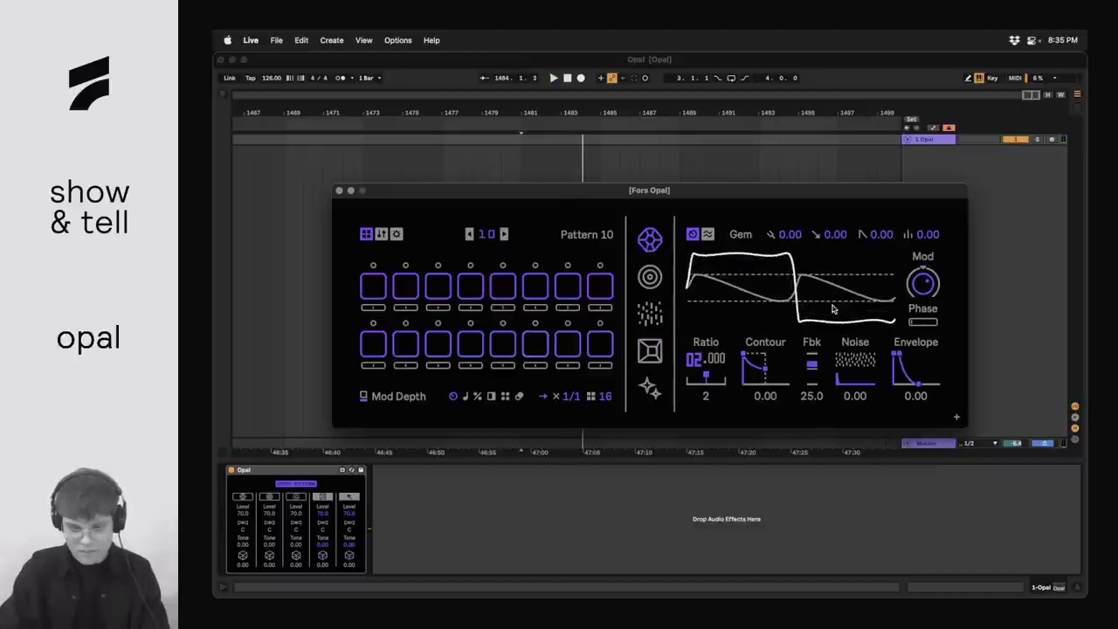
pyautogui.moveTo(913, 382); pyautogui.dragTo(911, 382)
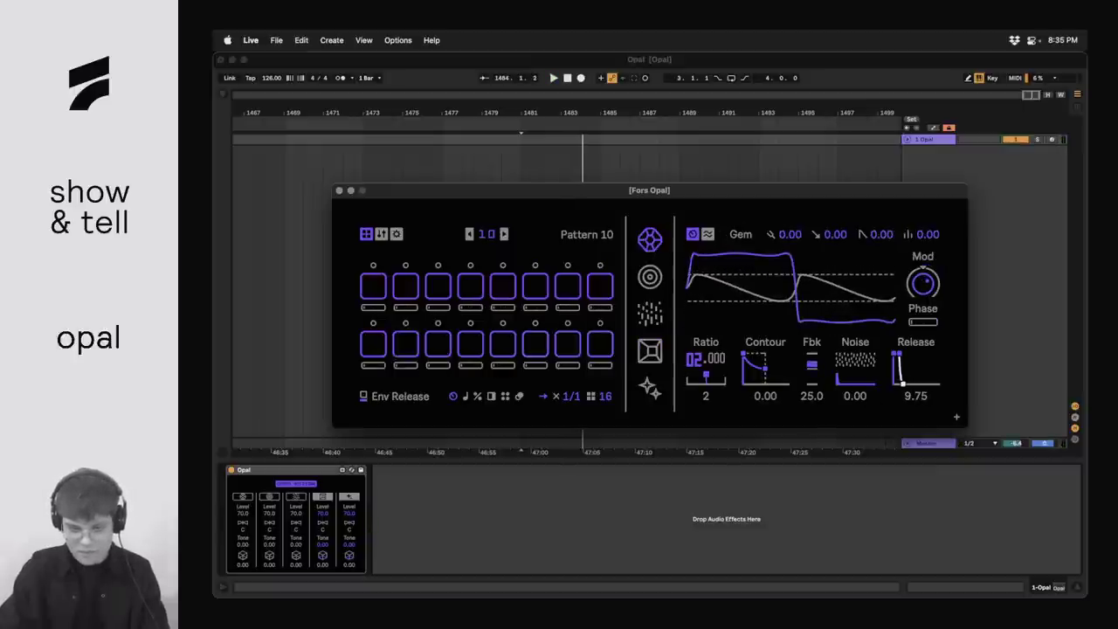
pyautogui.moveTo(835, 234); pyautogui.dragTo(884, 234)
pyautogui.moveTo(788, 234); pyautogui.dragTo(813, 236)
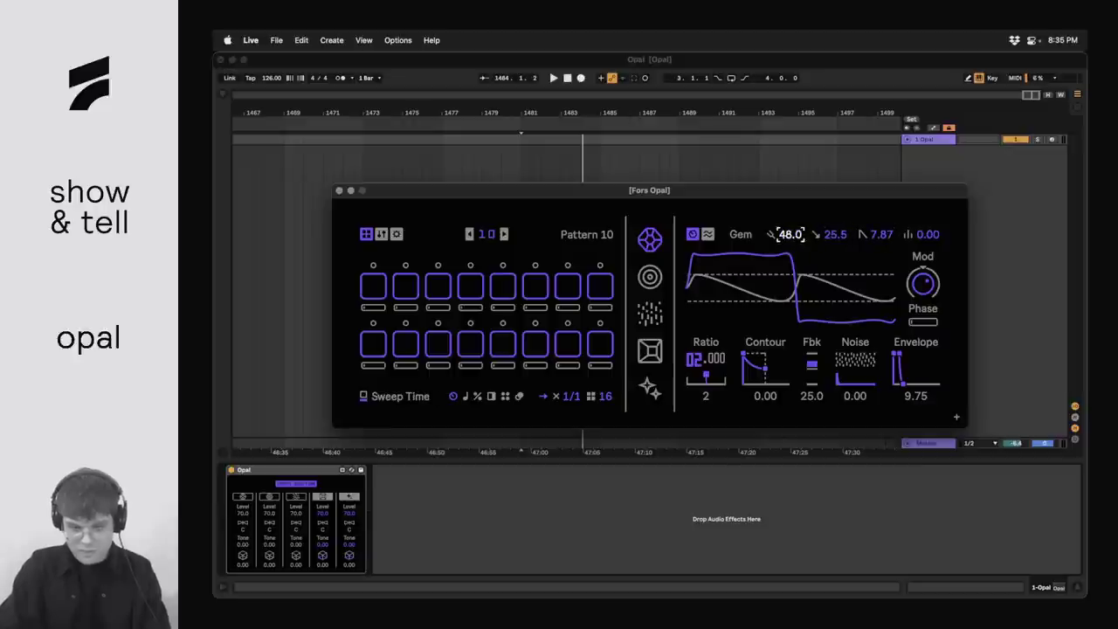
# - Set Gem's feedback to 46.0 and envelope release to 4.50, and place its hits on steps 1 and 5
pyautogui.moveTo(917, 303); pyautogui.dragTo(918, 289)
pyautogui.moveTo(797, 374); pyautogui.dragTo(812, 357)
pyautogui.moveTo(910, 384); pyautogui.dragTo(911, 397)
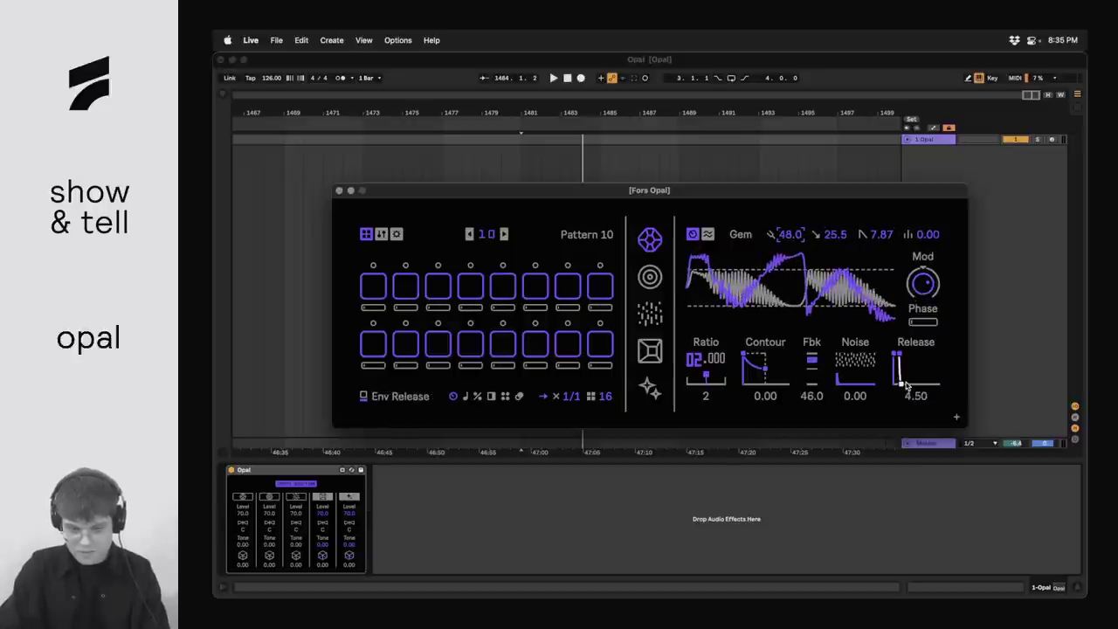
pyautogui.click(373, 285)
pyautogui.click(501, 285)
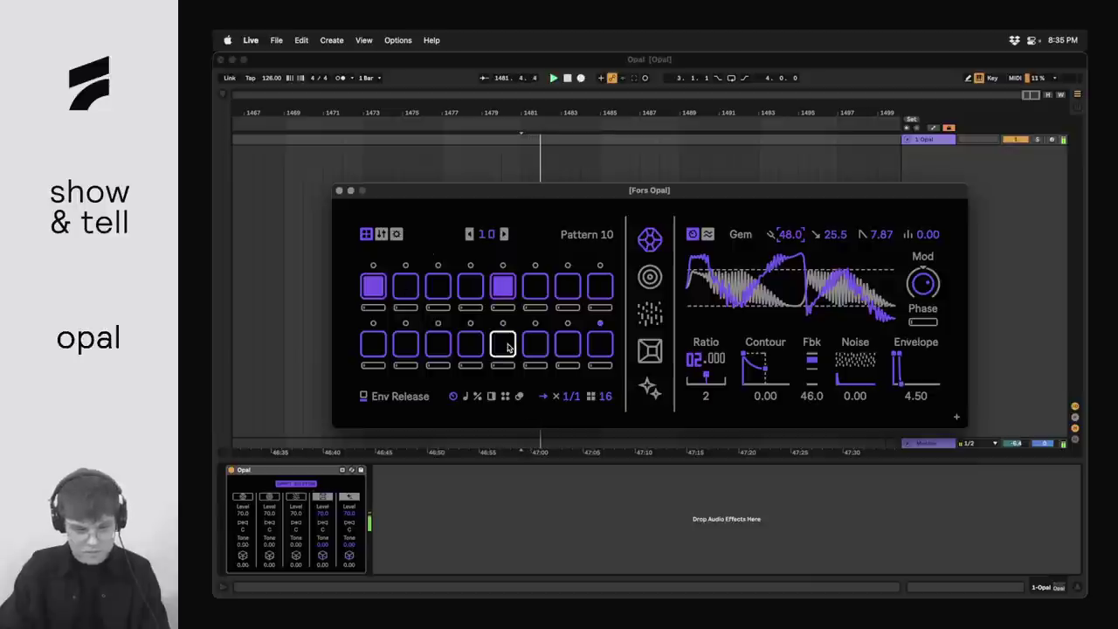
# - Switch on the Gem channel's header toggle in the mixer and shorten Gem's sweep time to 1.57
pyautogui.click(381, 234)
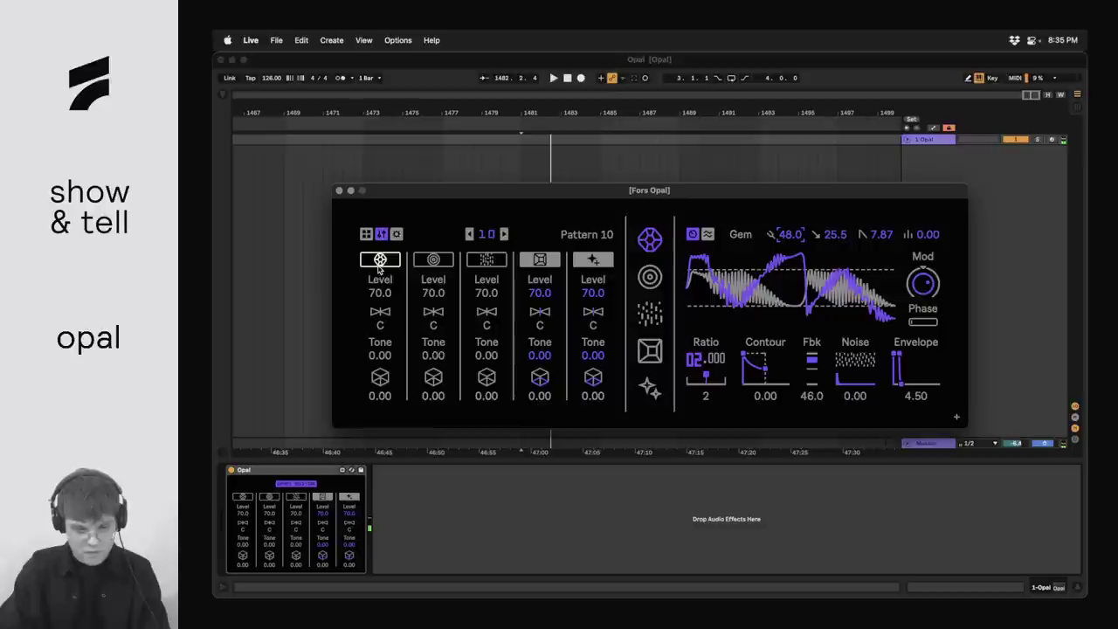
pyautogui.click(380, 261)
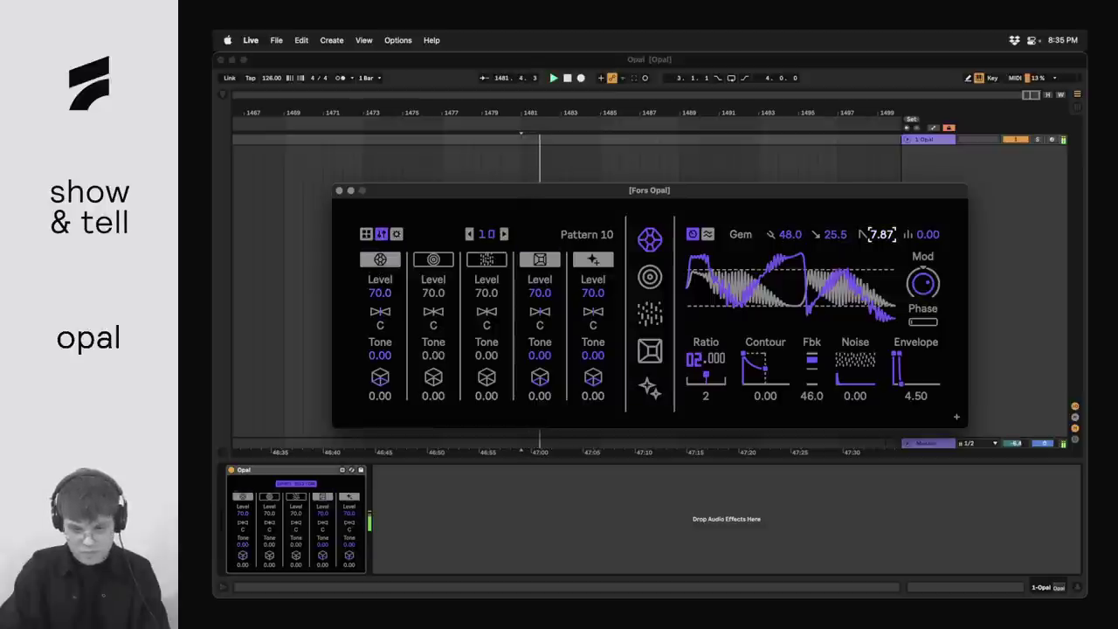
pyautogui.scroll(-10, 882, 234)
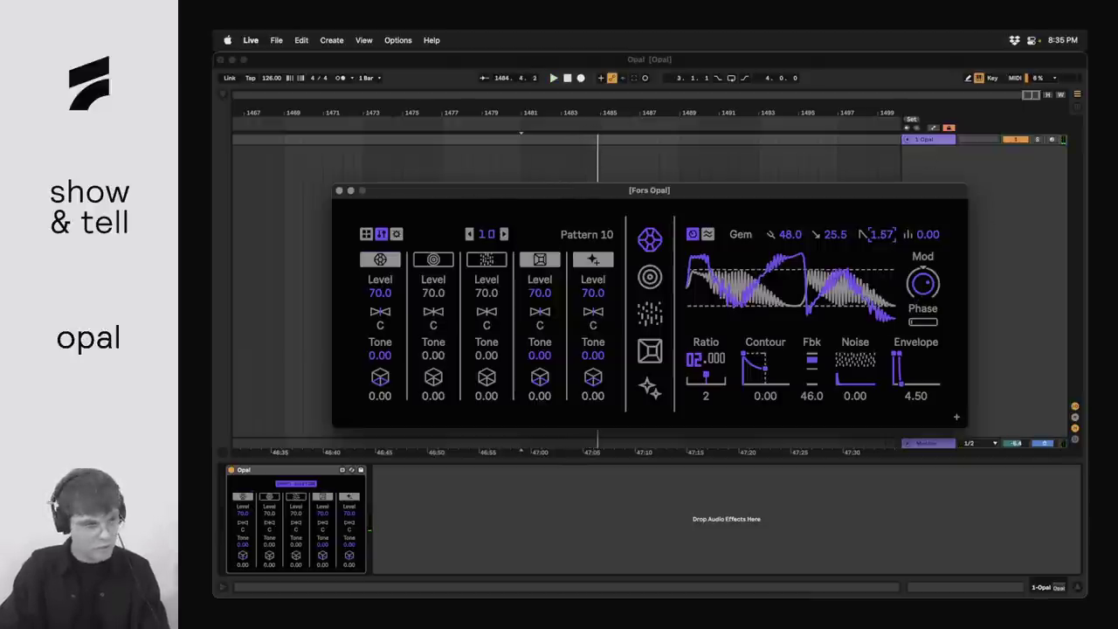
# - Return to the Opal editor window and play the pattern briefly to hear the current Gem sound
pyautogui.press('super+Tab')
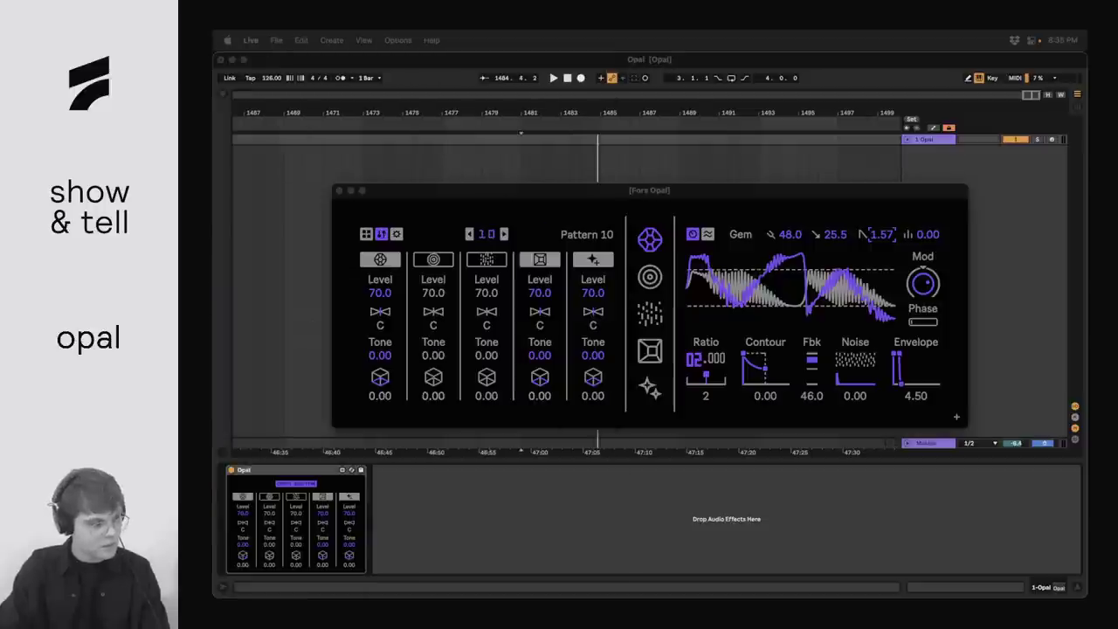
pyautogui.click(673, 188)
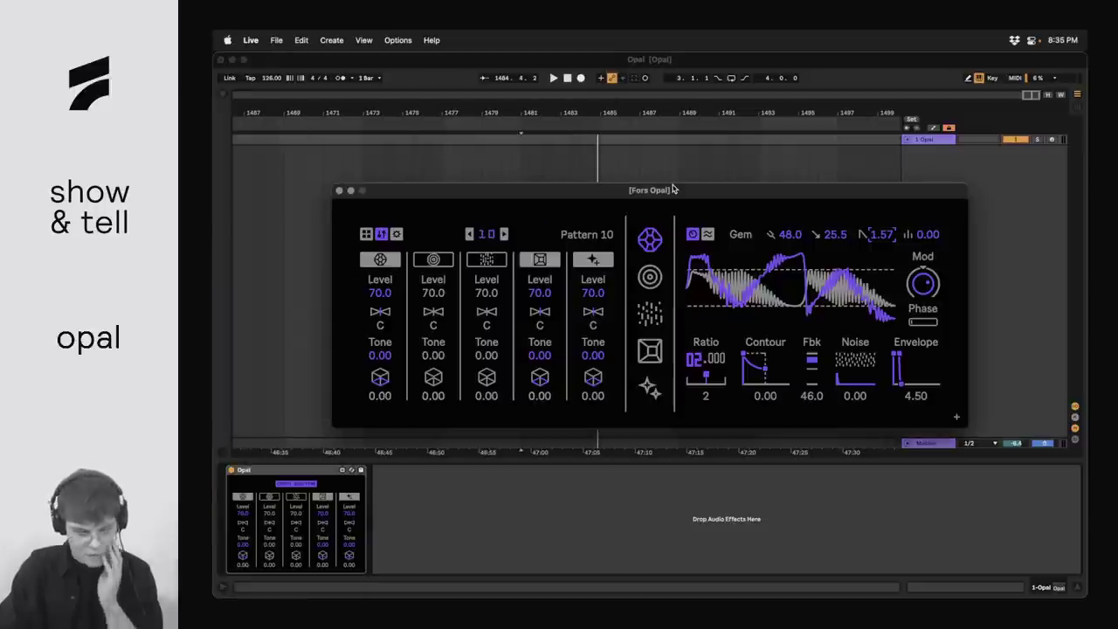
pyautogui.press('space')
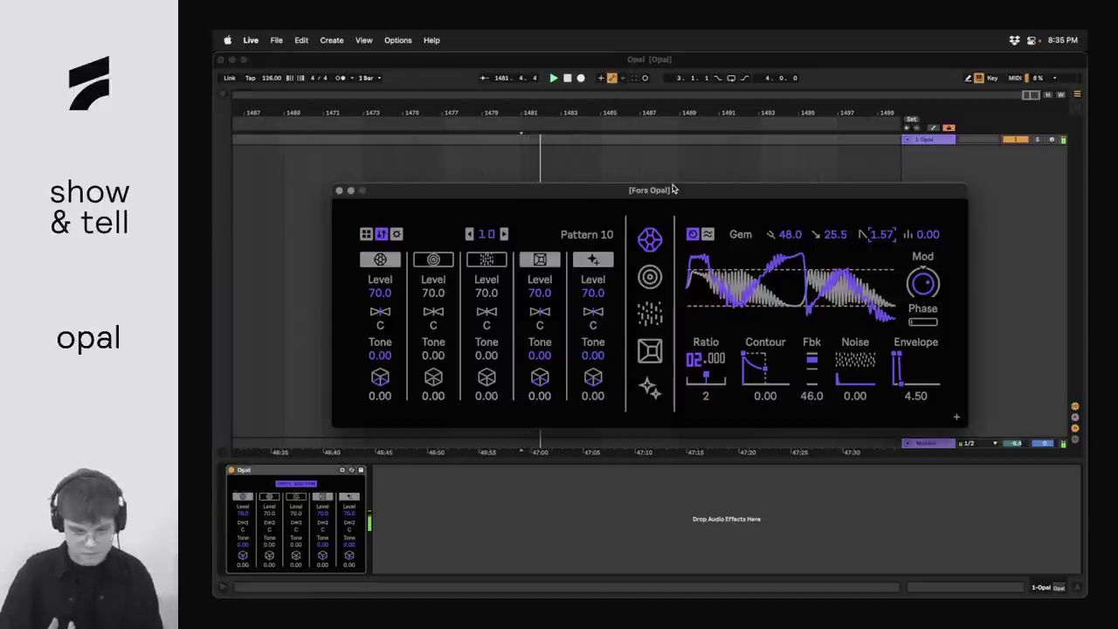
pyautogui.press('space')
# - Open the sampler's step sequence, set its speed to 1/1 and play the pattern
pyautogui.click(649, 277)
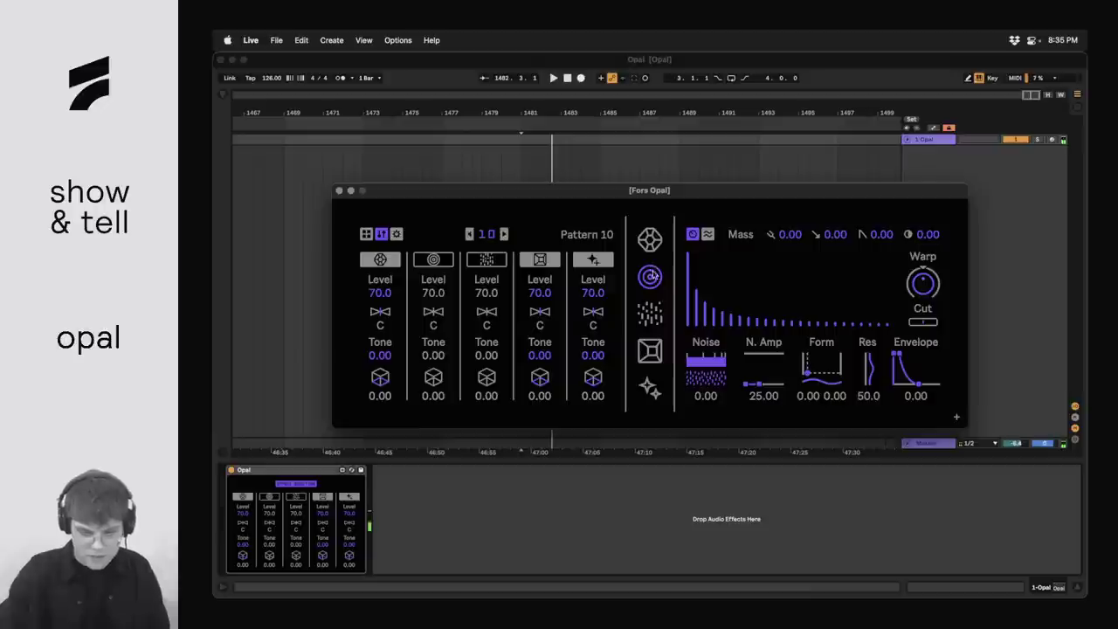
pyautogui.click(367, 235)
pyautogui.click(660, 346)
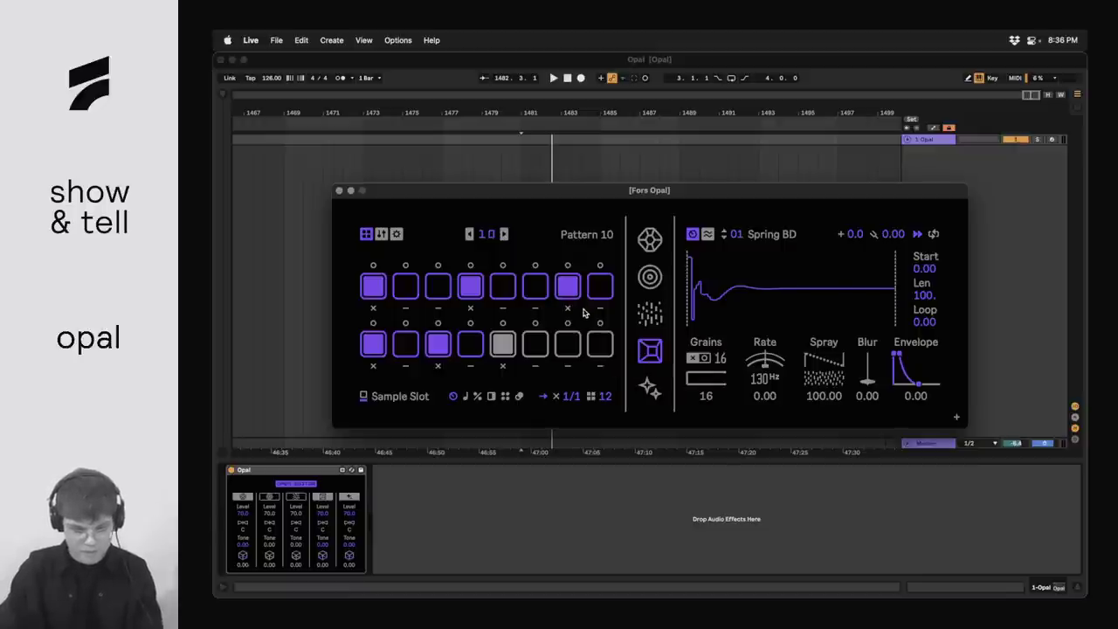
pyautogui.press('space')
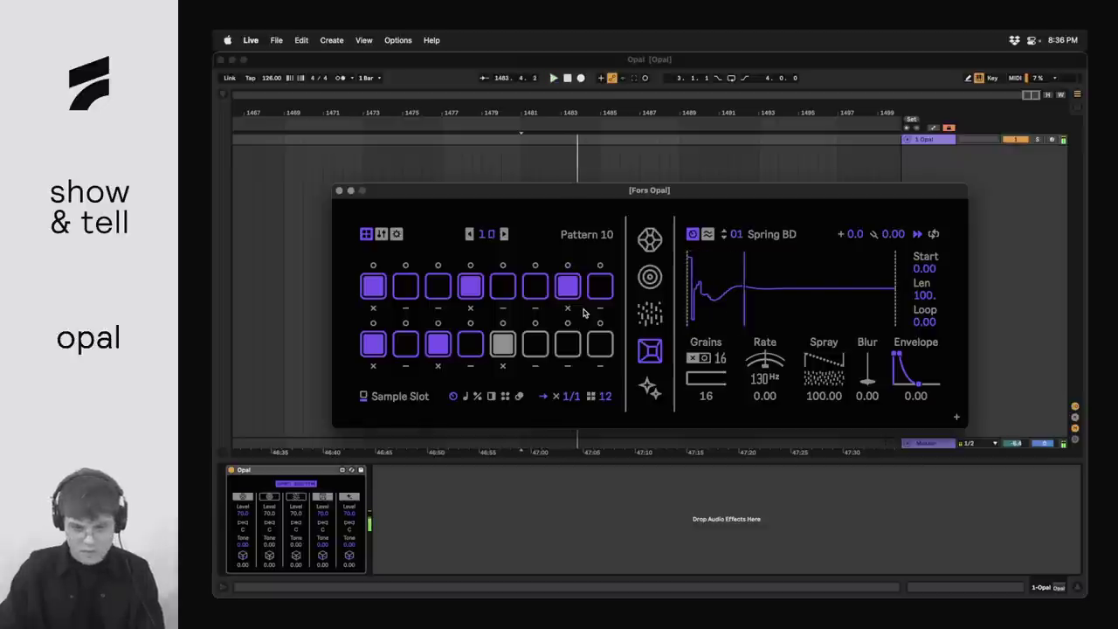
# - Switch off the Gem channel's header toggle in the mixer
pyautogui.click(649, 245)
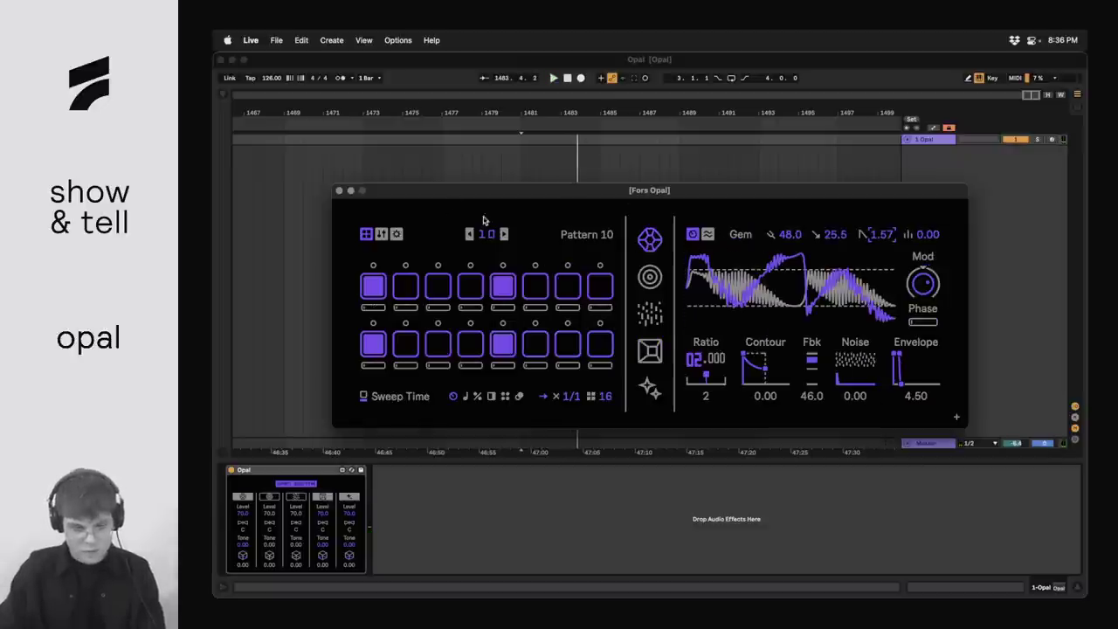
pyautogui.click(381, 234)
pyautogui.click(647, 349)
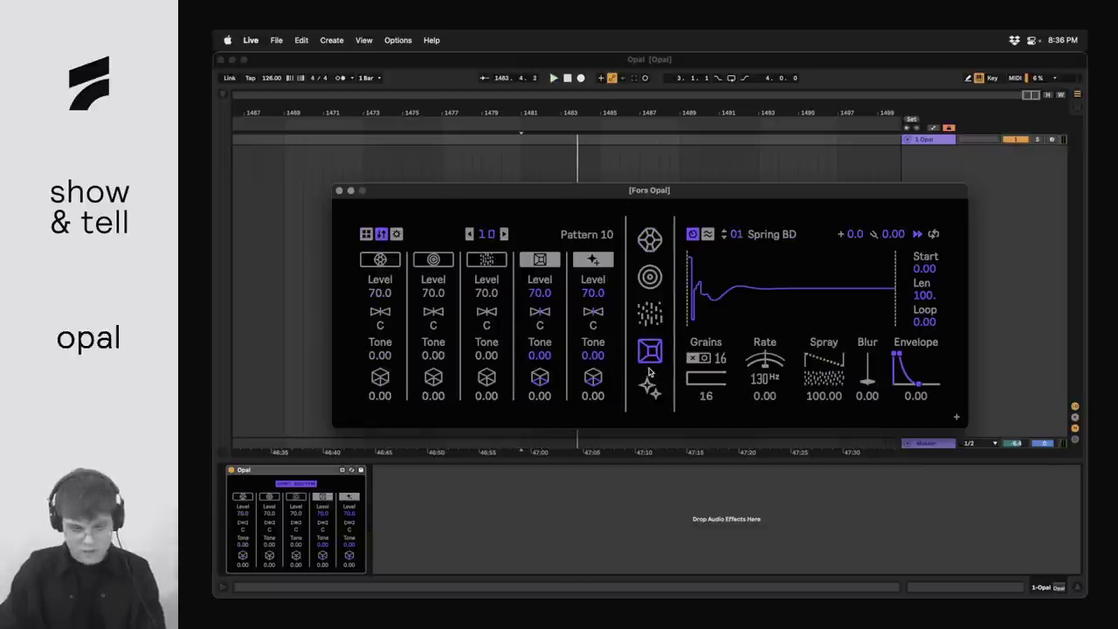
pyautogui.click(649, 312)
# - Set the sampler sequence's playback direction to back-and-forth and play the pattern
pyautogui.click(647, 358)
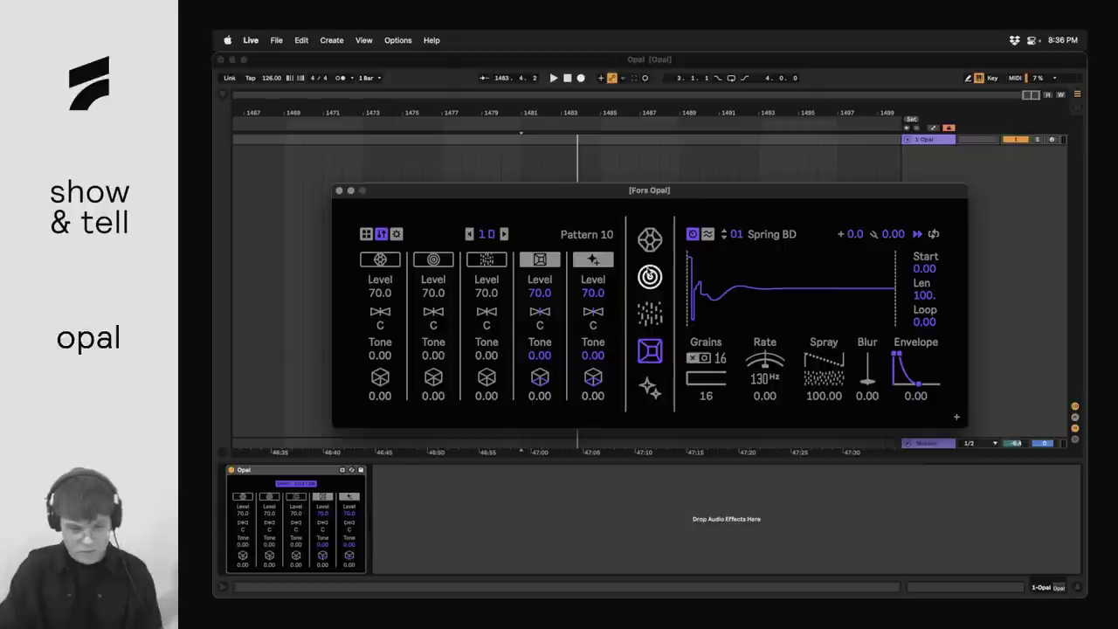
pyautogui.click(366, 234)
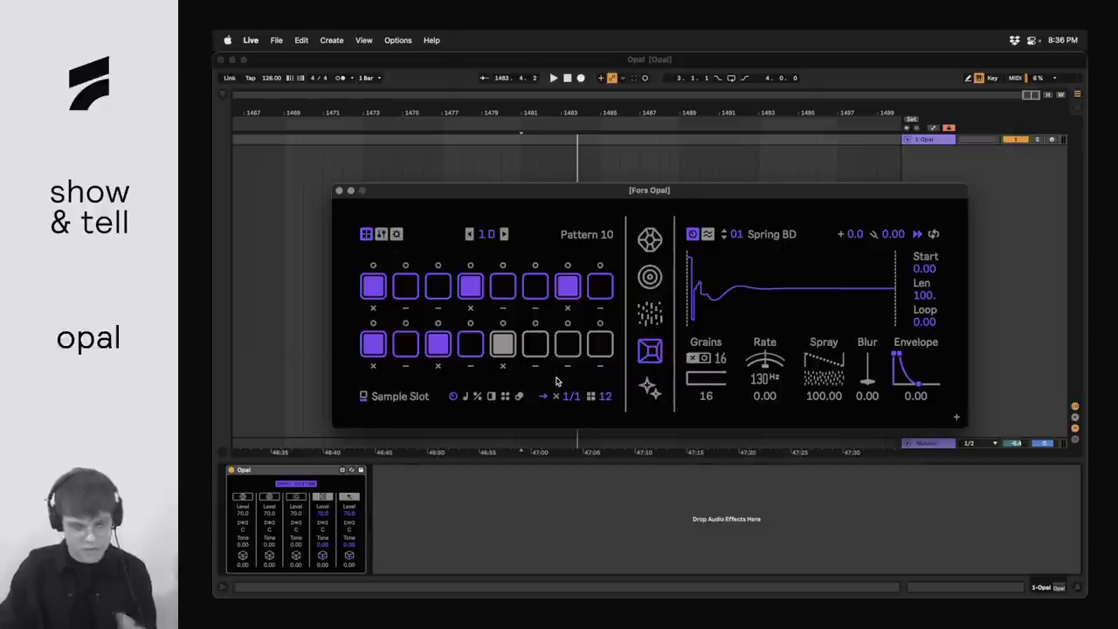
pyautogui.press('space')
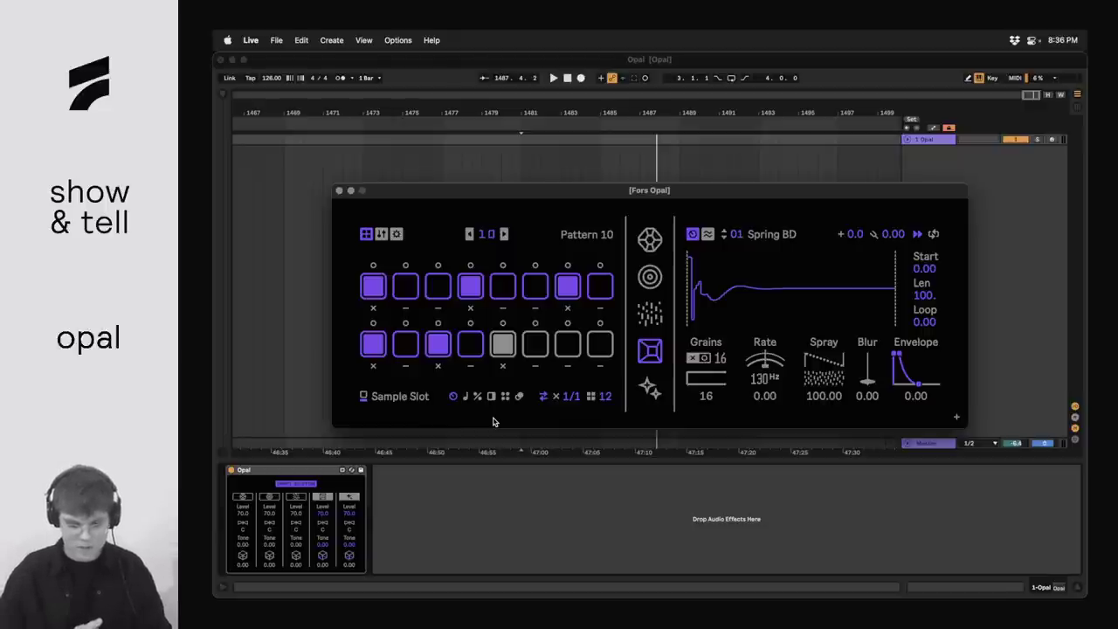
# - Switch the Gem channel on and the sampler channel off in the mixer, and show Gem's step sequence
pyautogui.click(649, 238)
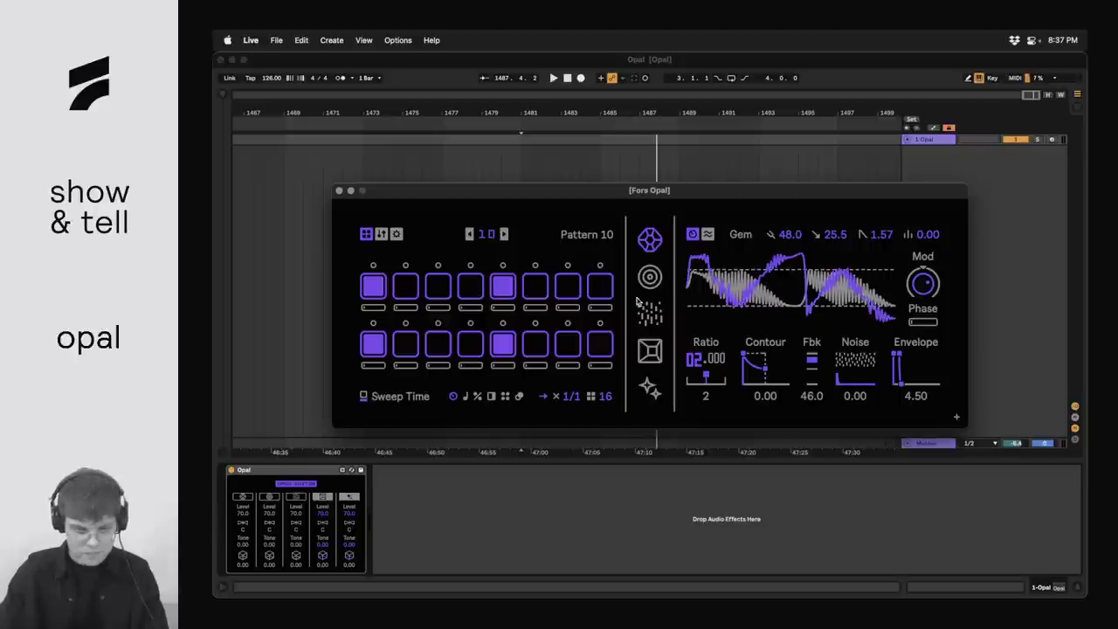
pyautogui.click(381, 233)
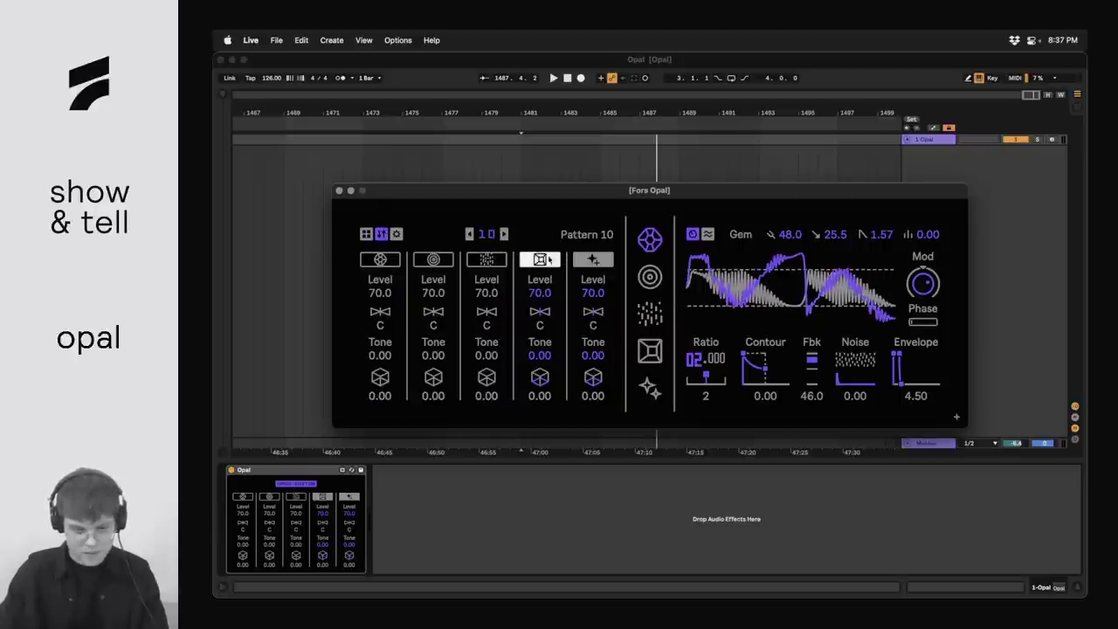
pyautogui.click(380, 259)
pyautogui.click(366, 234)
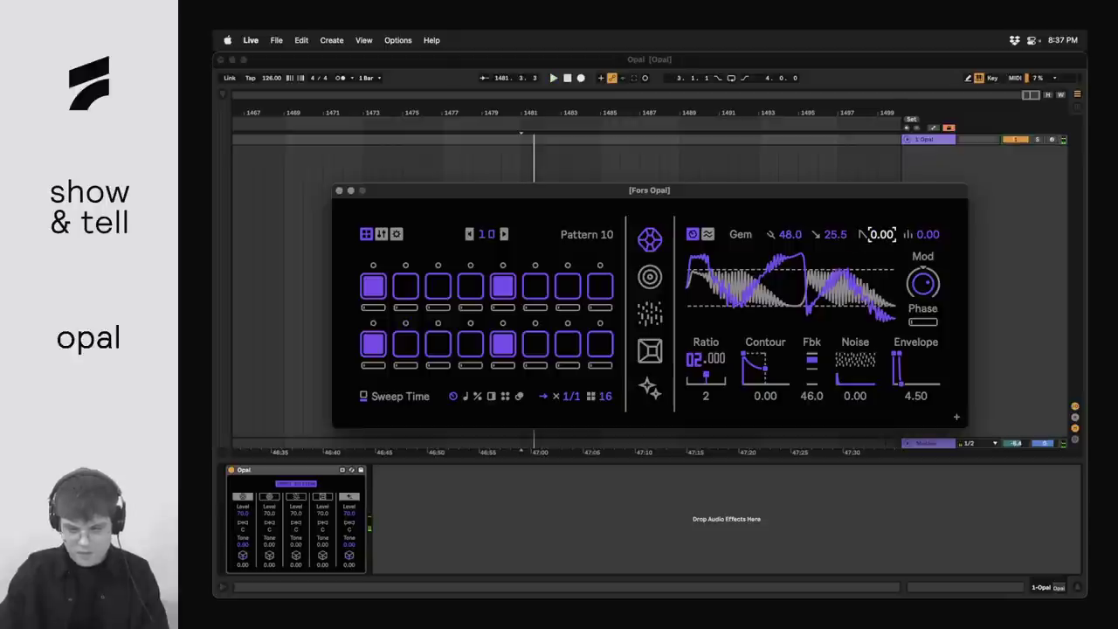
# - Set Gem's sweep time to 0.79, feedback to 23.2 and unison to 12.0
pyautogui.doubleClick(881, 234)
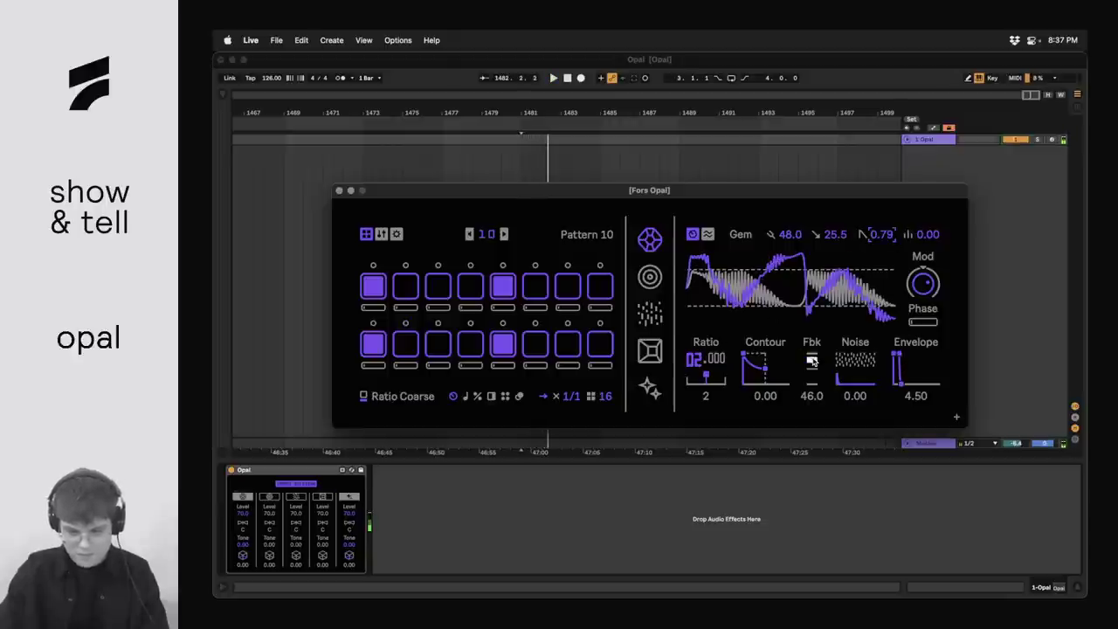
pyautogui.moveTo(812, 361); pyautogui.dragTo(812, 368)
pyautogui.moveTo(947, 236); pyautogui.dragTo(940, 216)
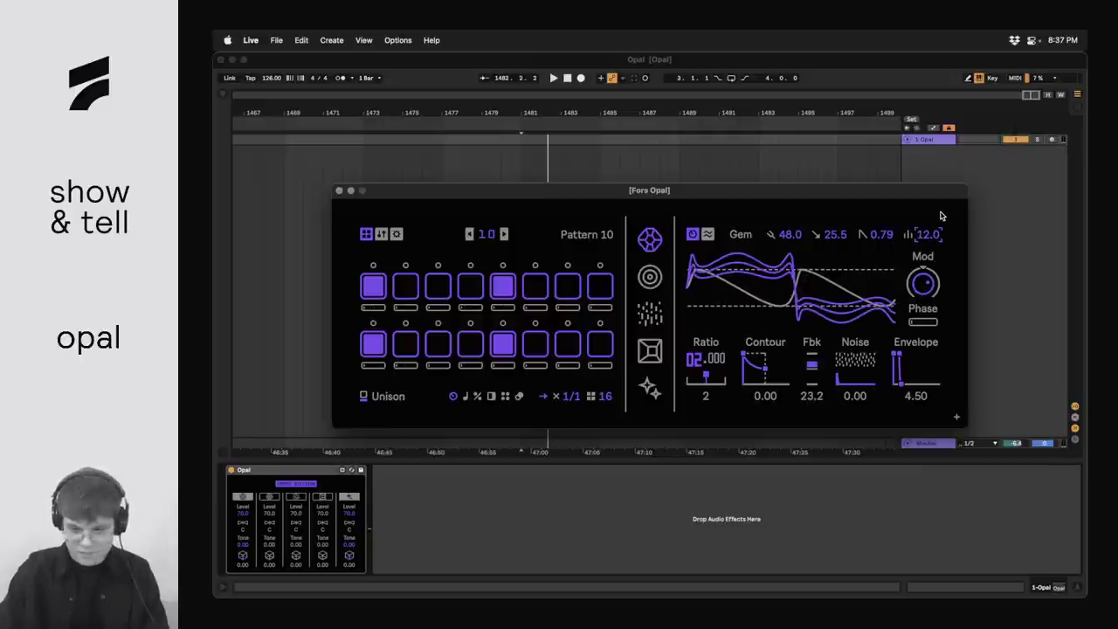
# - Rearrange Gem's hits to steps 1, 4, 7, 11 and 14, with reduced velocity on steps 7 and 11
pyautogui.click(504, 286)
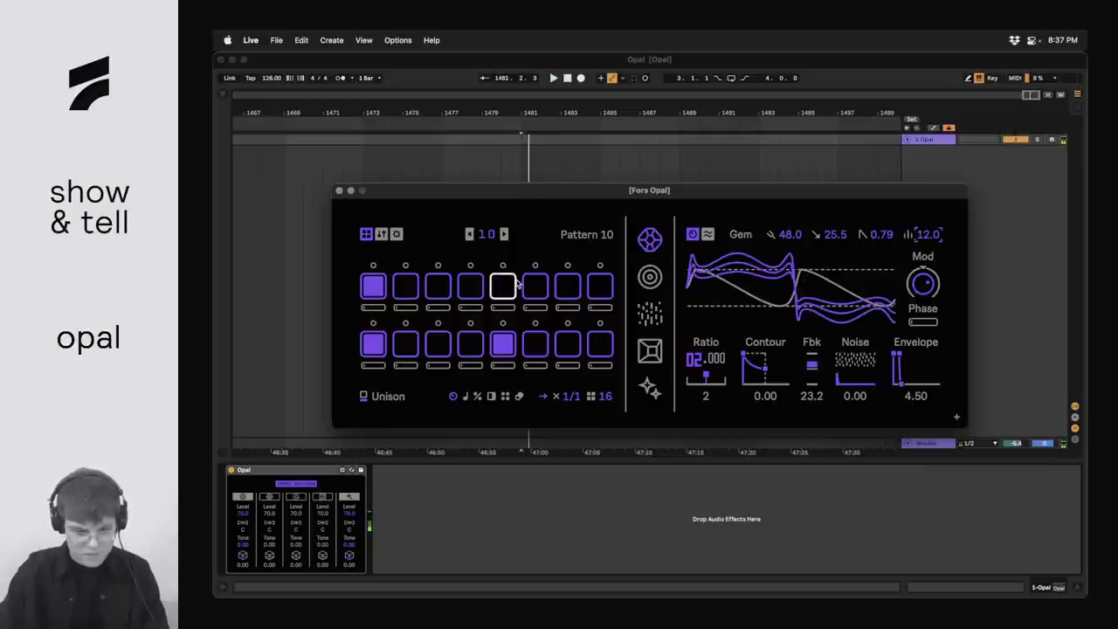
pyautogui.click(504, 343)
pyautogui.click(373, 343)
pyautogui.click(470, 286)
pyautogui.click(570, 288)
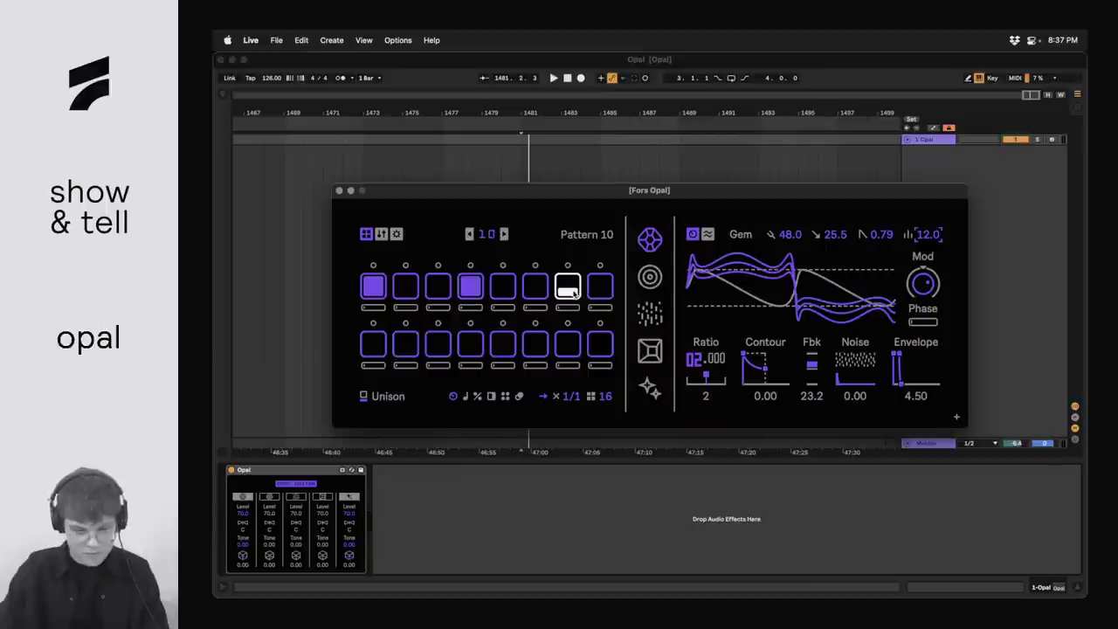
pyautogui.click(437, 346)
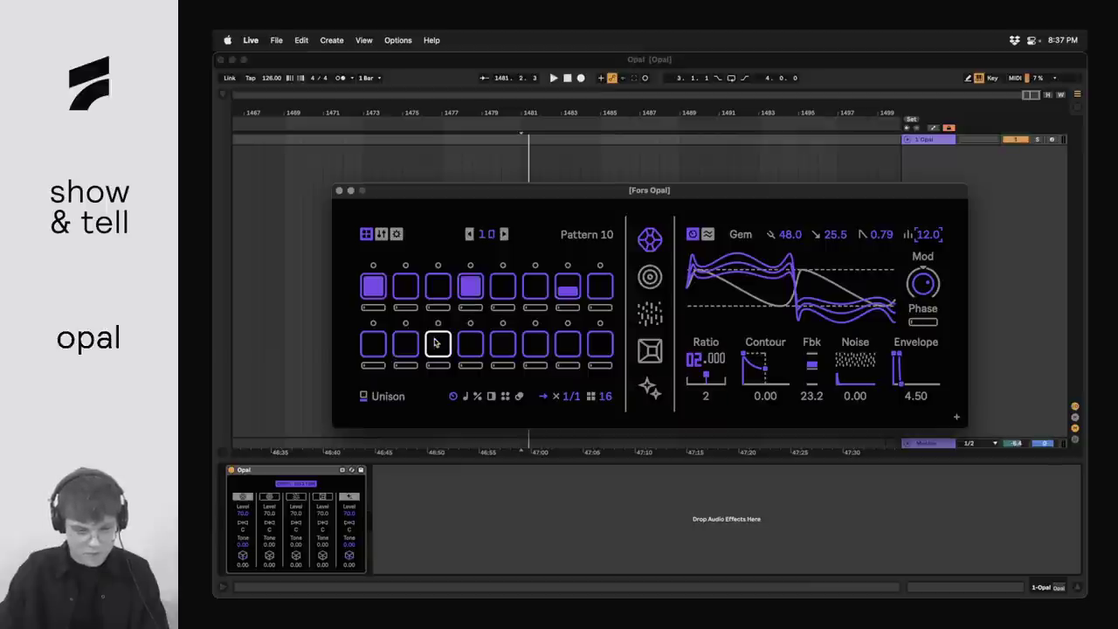
pyautogui.click(528, 346)
# - Give Gem's step 4 its own envelope release and the note C-0, and play the pattern
pyautogui.press('space')
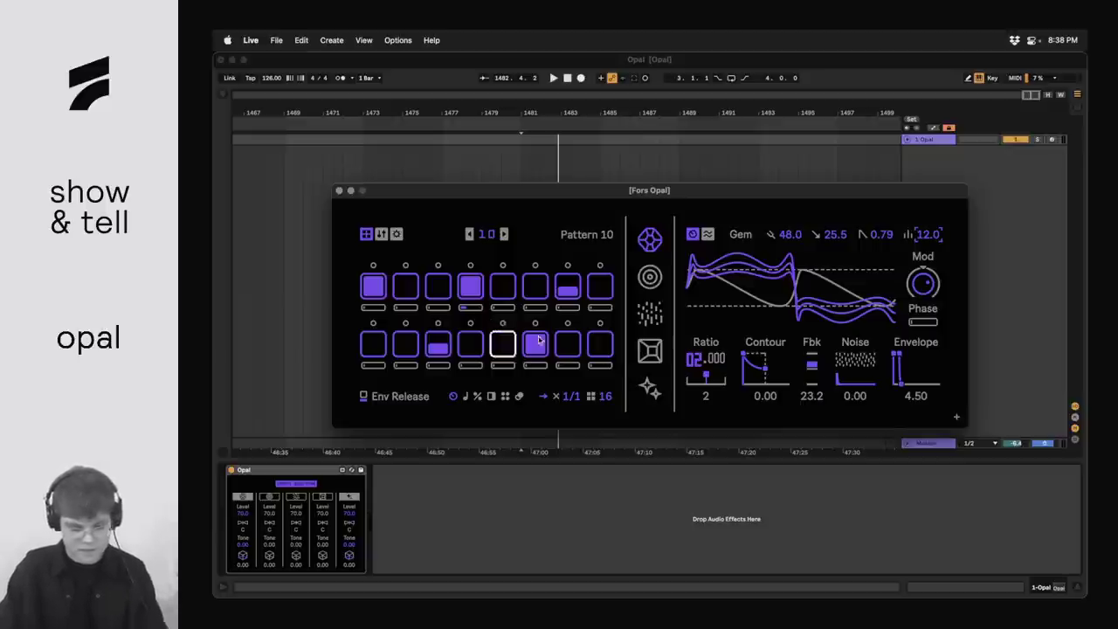
pyautogui.press('space')
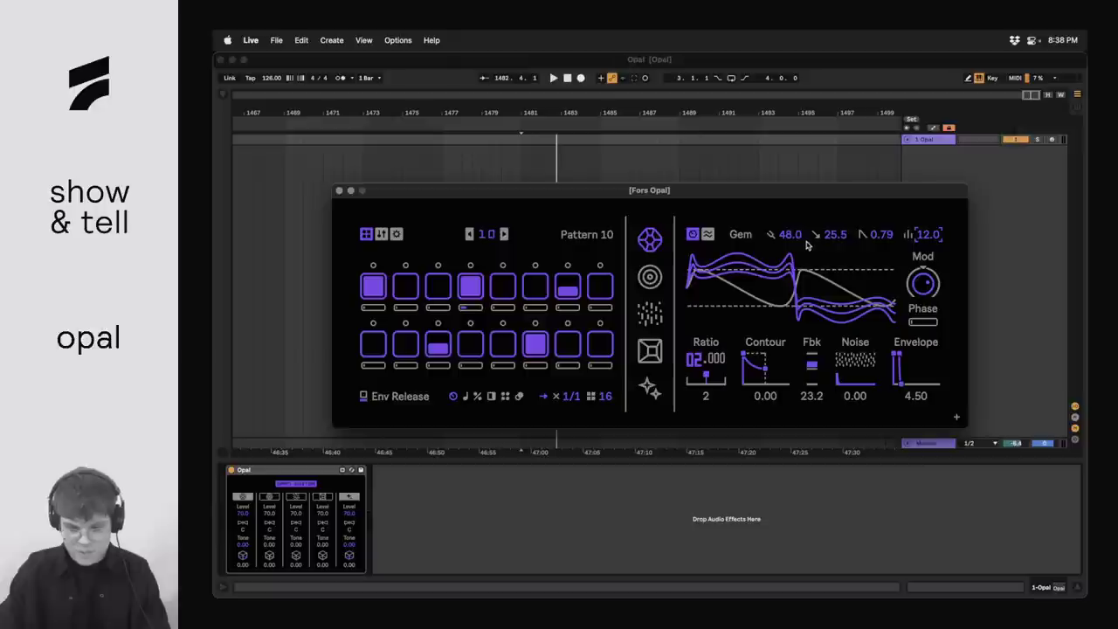
pyautogui.click(467, 398)
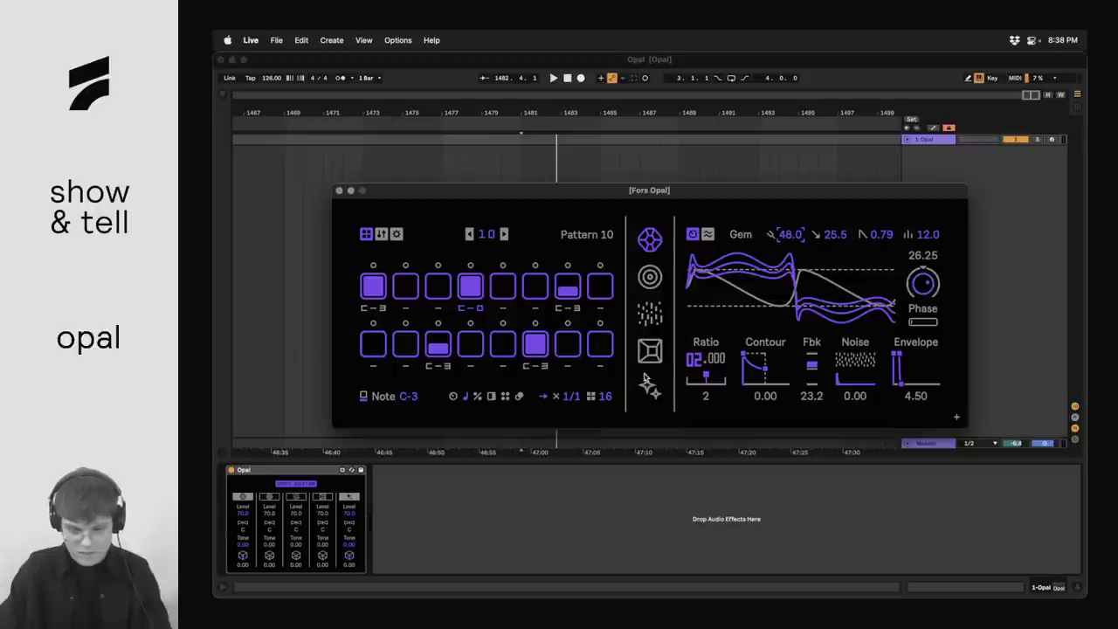
pyautogui.click(454, 397)
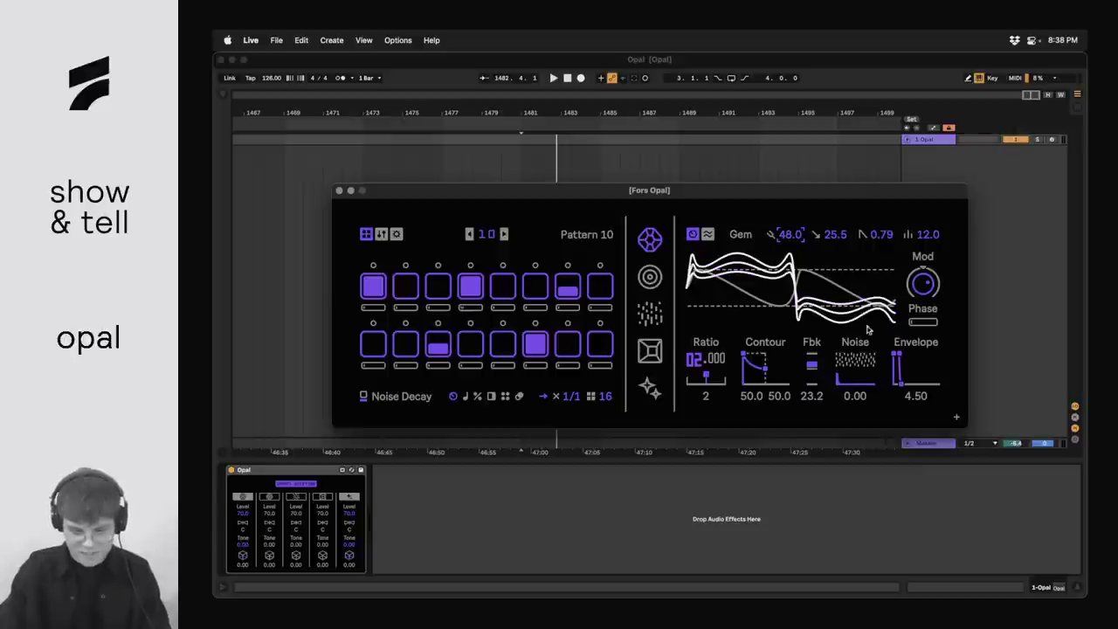
# - Set Gem's pitch to 36.0 while the pattern plays
pyautogui.press('space')
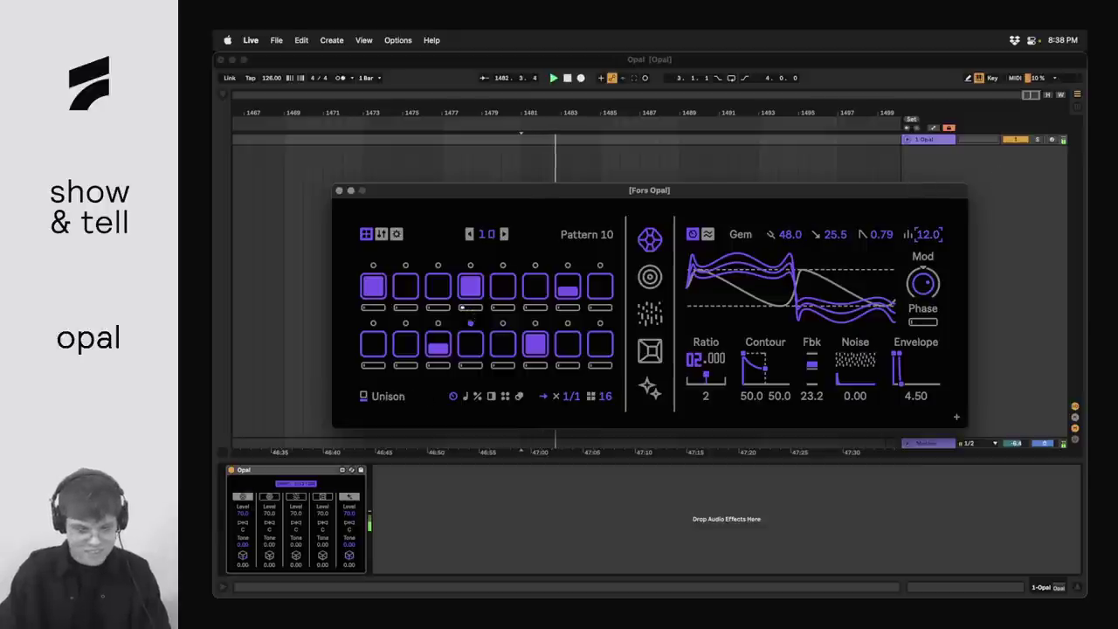
pyautogui.moveTo(789, 234); pyautogui.dragTo(789, 253)
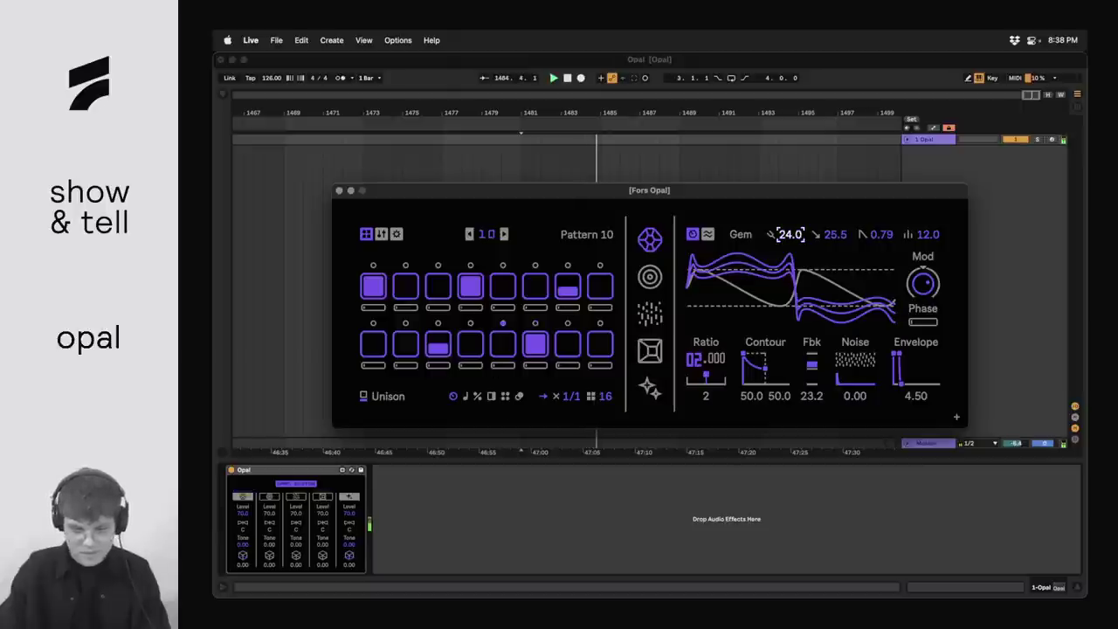
pyautogui.moveTo(788, 234); pyautogui.dragTo(788, 226)
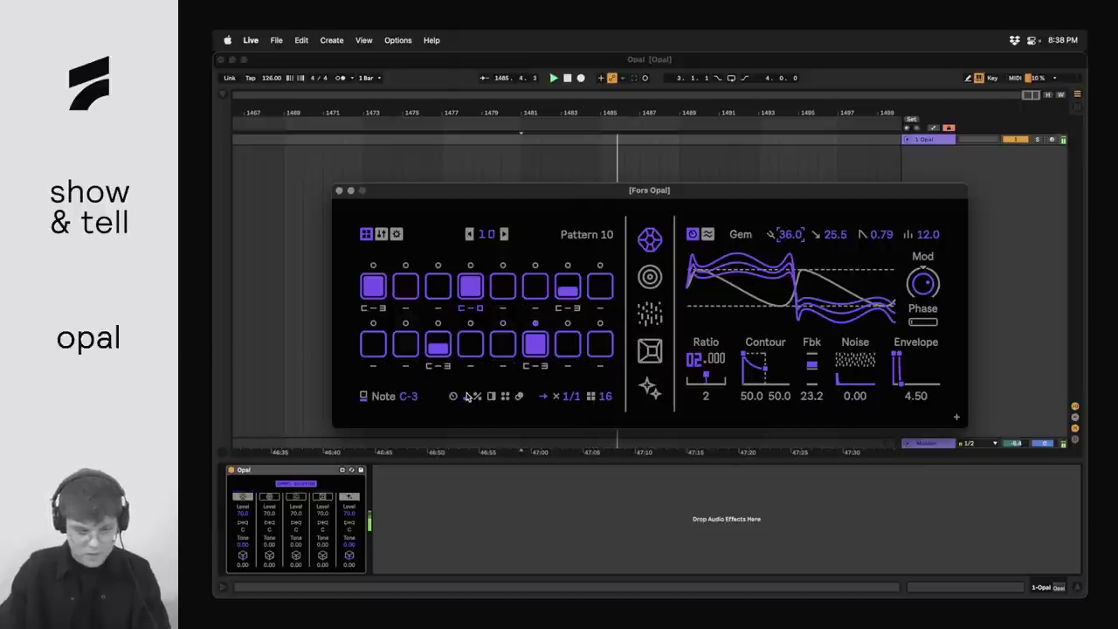
# - Add a Gem hit on step 9, lock separate envelope hold values on steps 4 and 9, and play the pattern
pyautogui.click(472, 288)
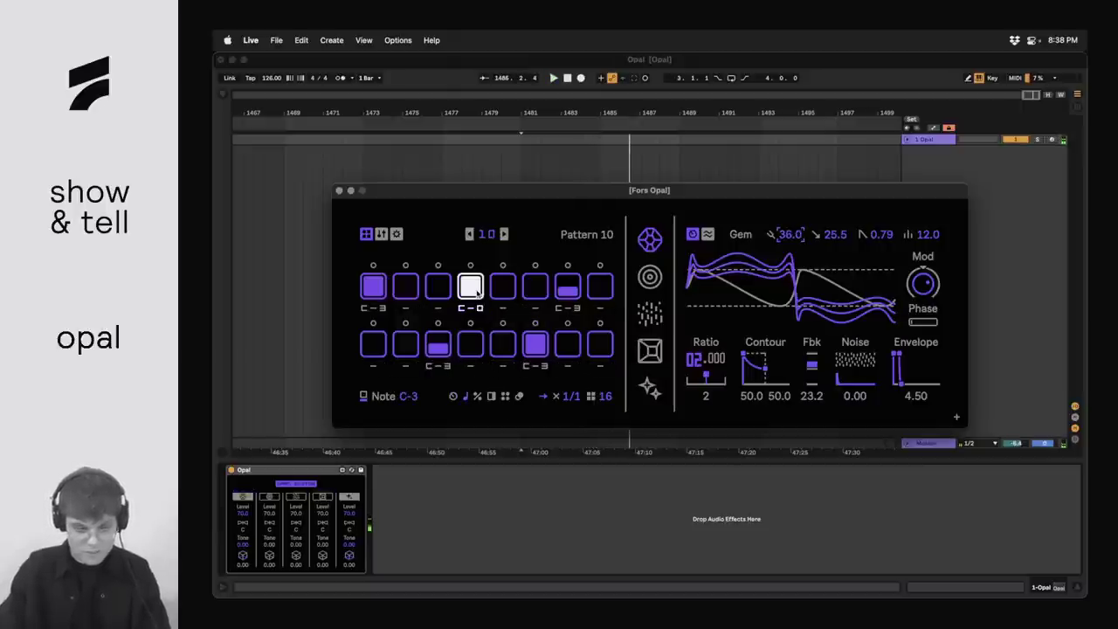
pyautogui.click(453, 395)
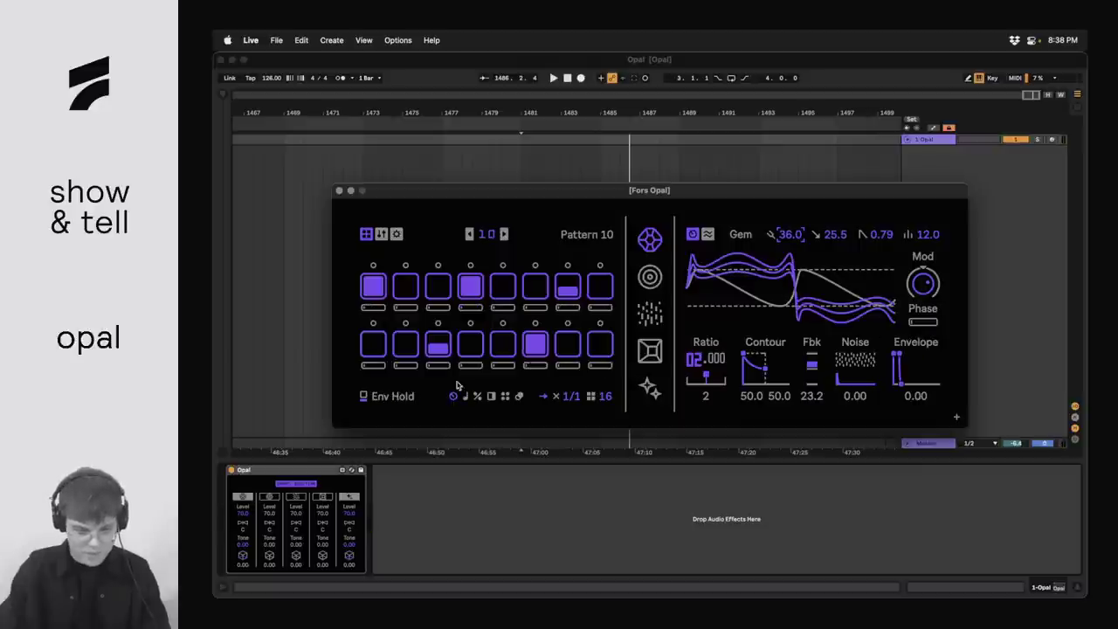
pyautogui.press('space')
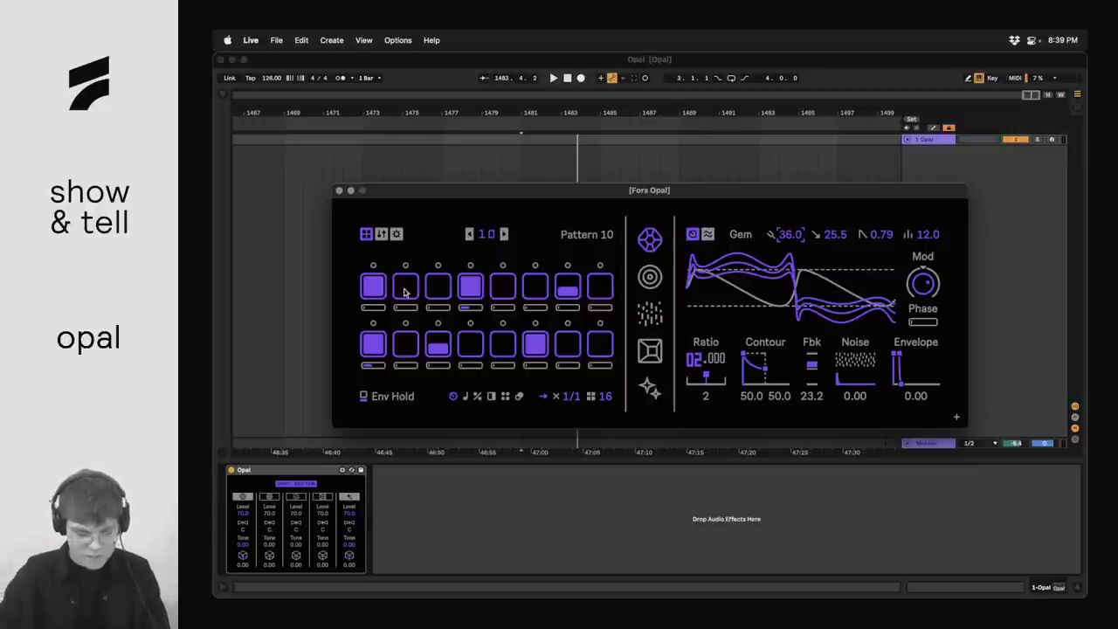
# - Go back through the patterns to 04 Corrosion and show its mixer settings
pyautogui.click(470, 234)
pyautogui.click(470, 234)
pyautogui.click(470, 234)
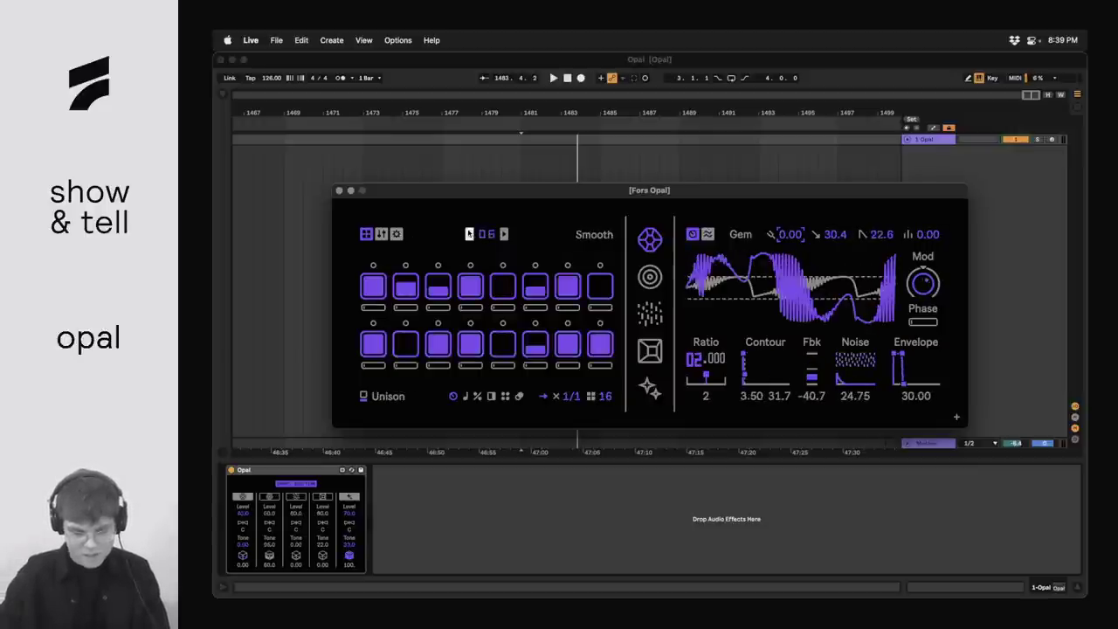
pyautogui.click(470, 234)
pyautogui.click(470, 234)
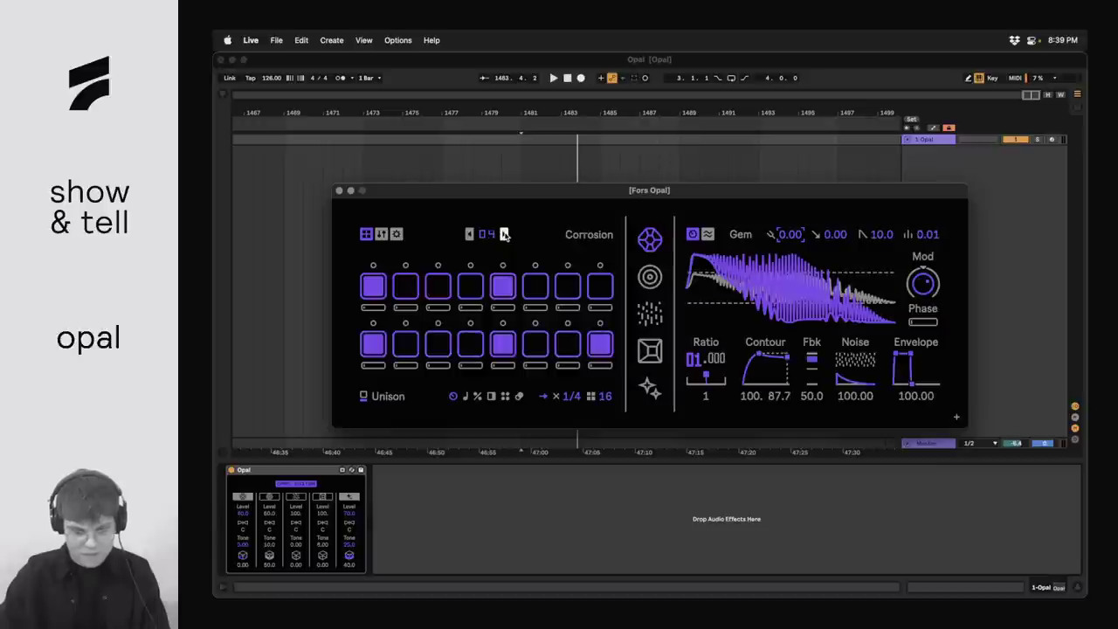
pyautogui.click(380, 235)
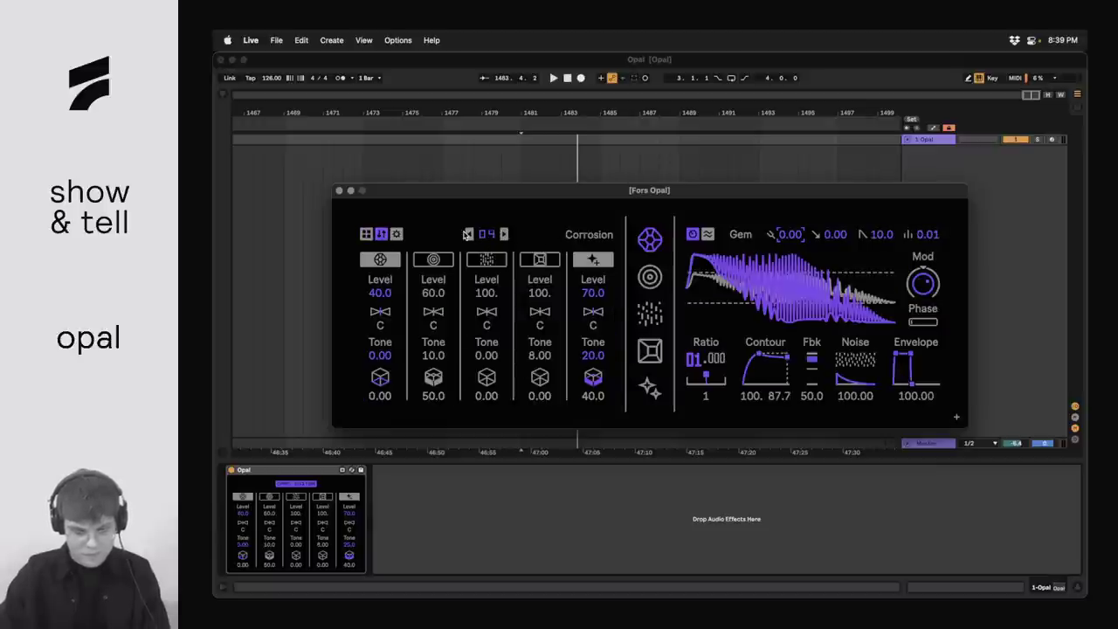
# - Switch to pattern 02 Jiggle Mode, play it and show Gem's step sequence
pyautogui.click(470, 234)
pyautogui.click(470, 234)
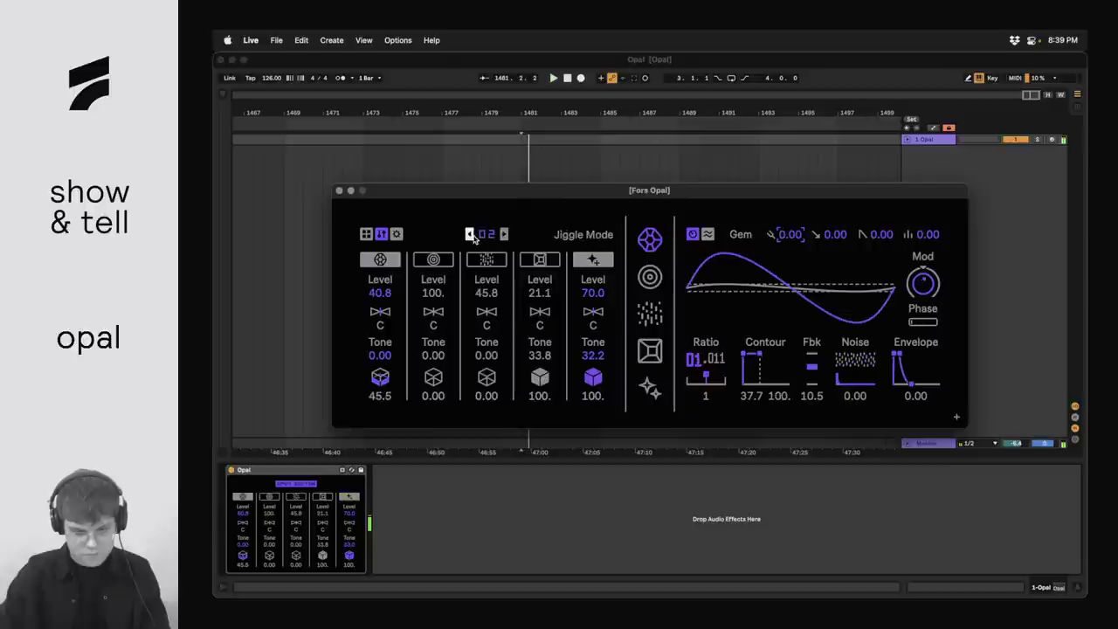
pyautogui.click(470, 234)
pyautogui.click(504, 235)
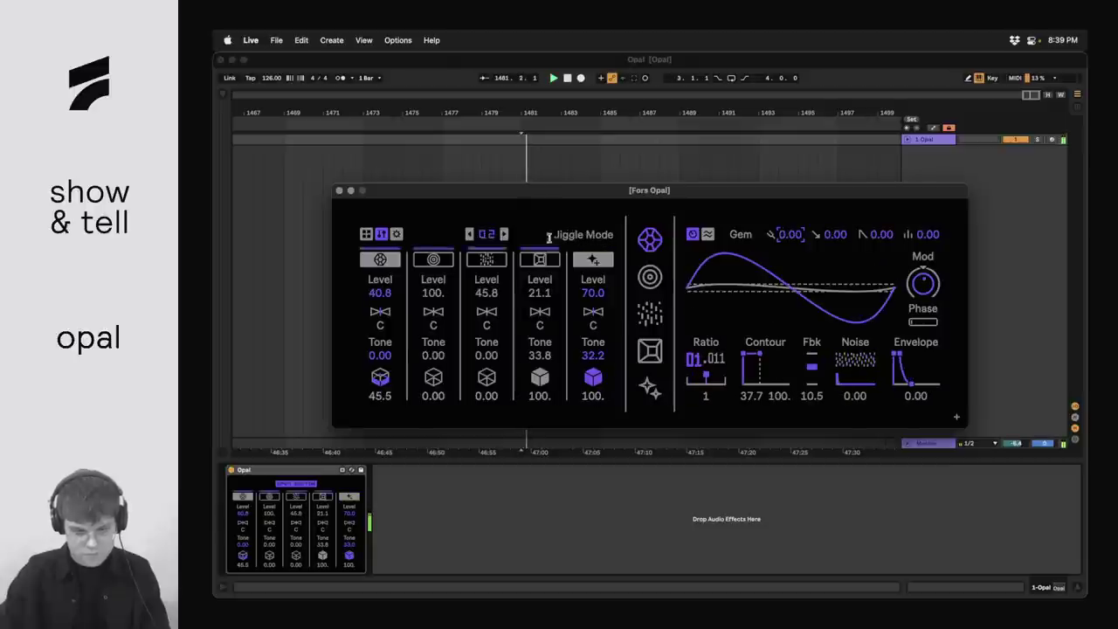
pyautogui.click(368, 234)
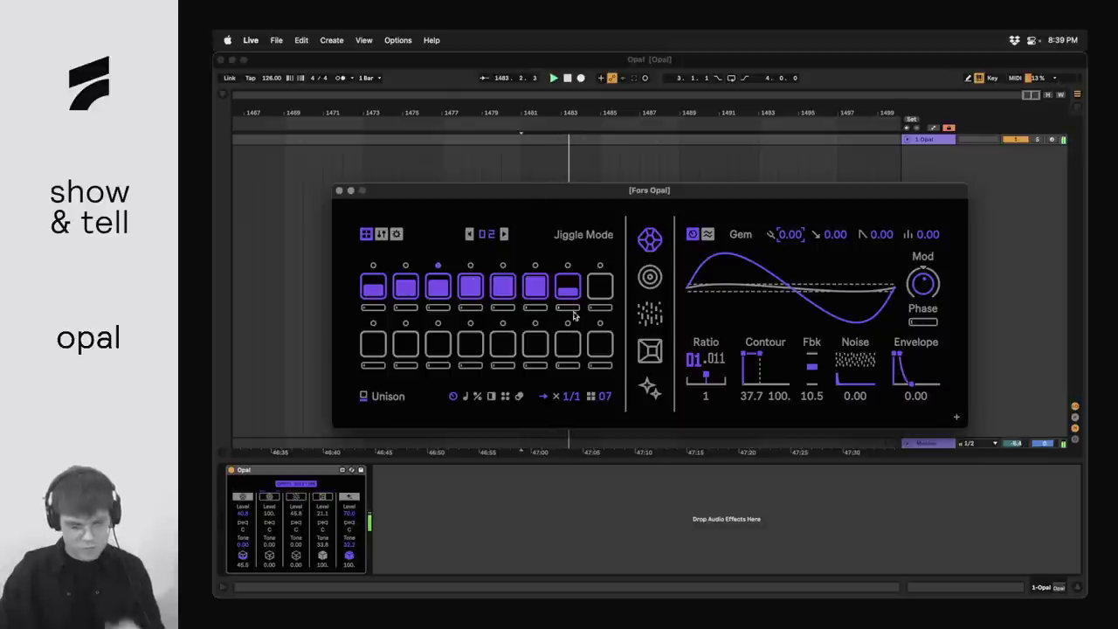
# - View the mixer settings, return to the step sequence, look at the other devices' patterns and go back to Gem
pyautogui.click(381, 234)
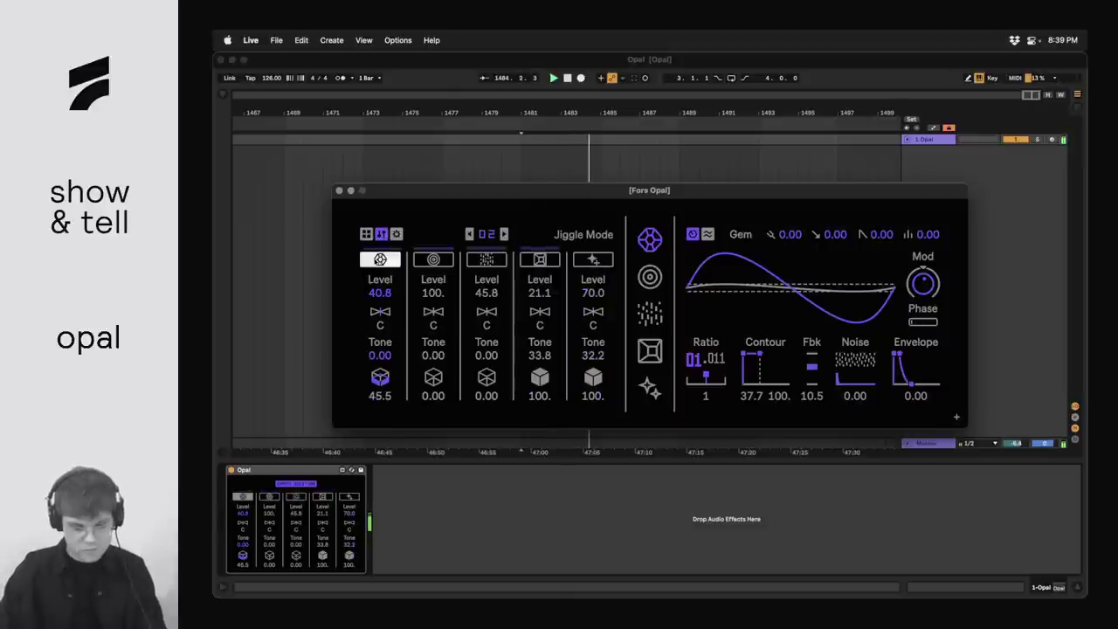
pyautogui.click(368, 234)
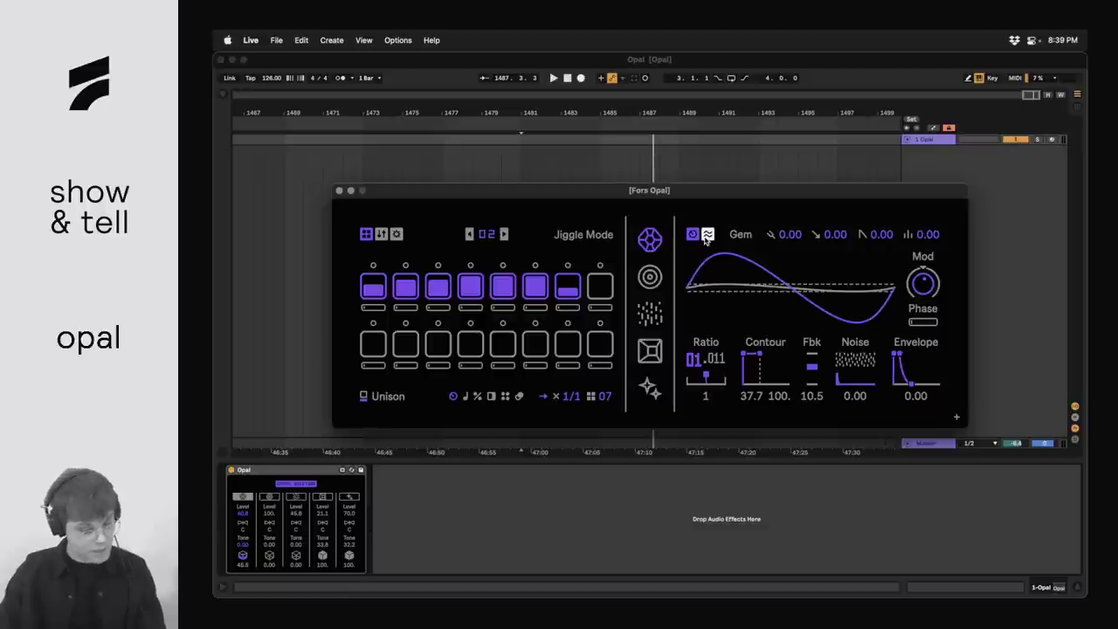
pyautogui.click(649, 312)
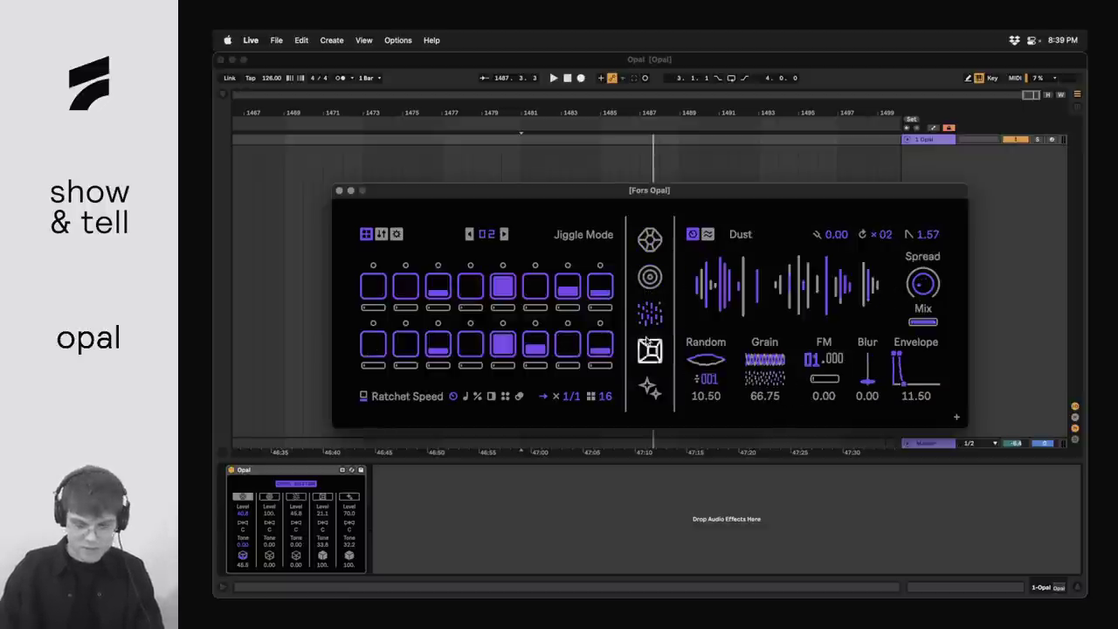
pyautogui.click(649, 387)
pyautogui.click(655, 241)
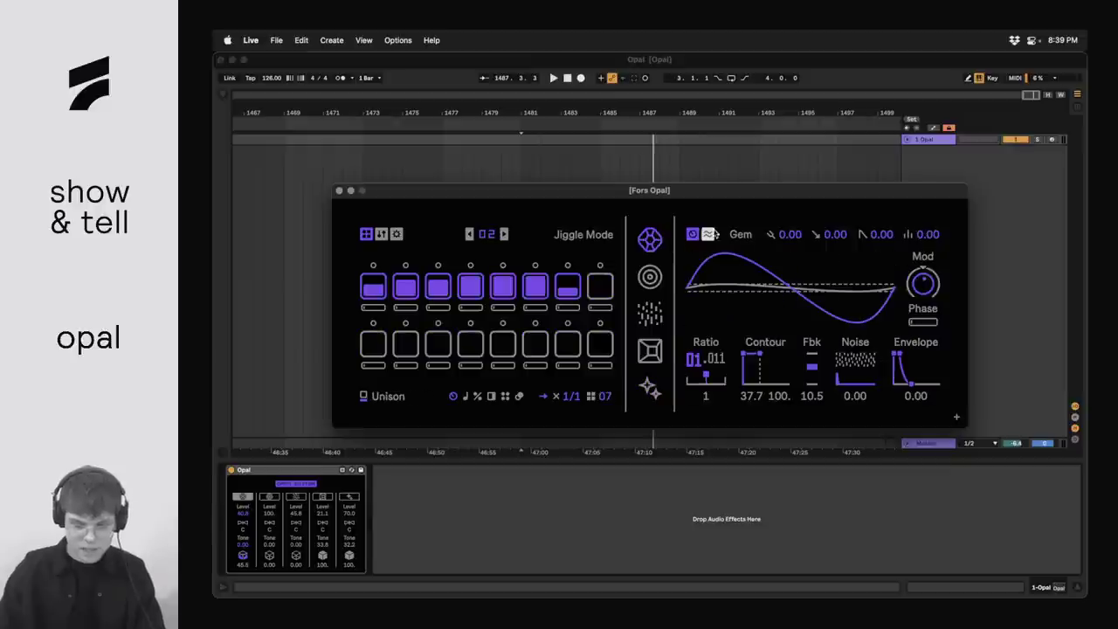
# - Show Gem's modulation matrix and view the destinations available for the third column, keeping Mod Level selected
pyautogui.click(707, 234)
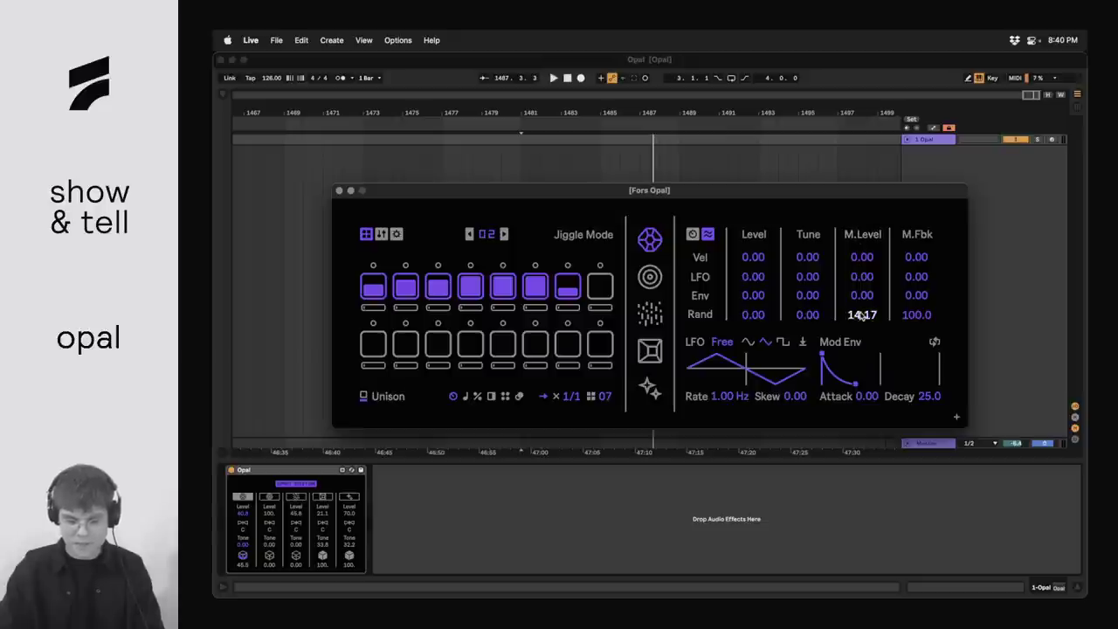
pyautogui.click(864, 235)
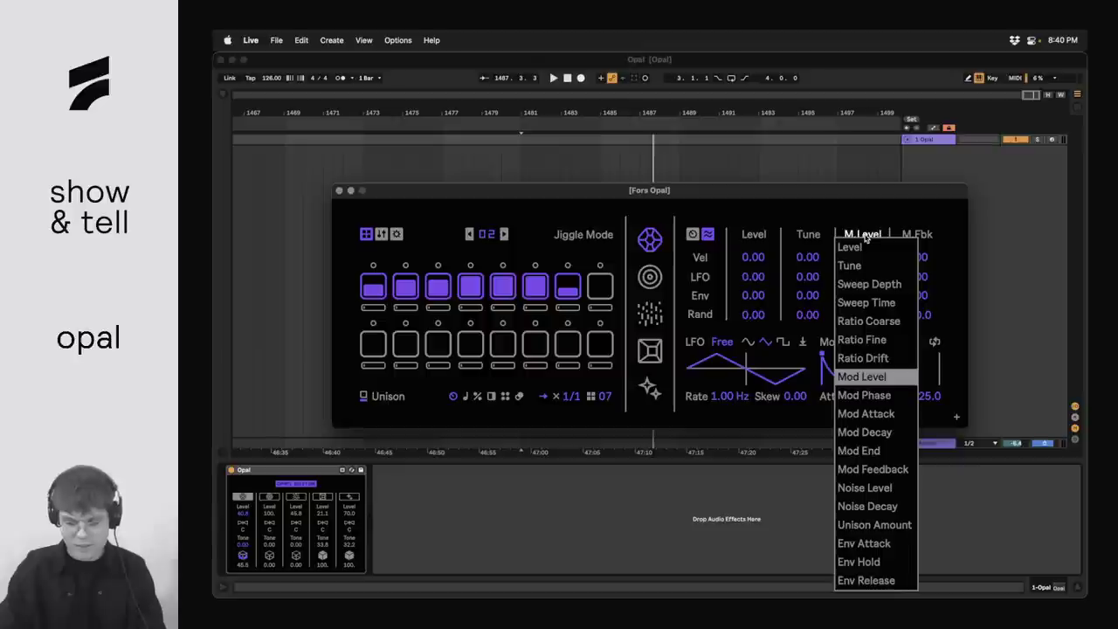
pyautogui.click(879, 383)
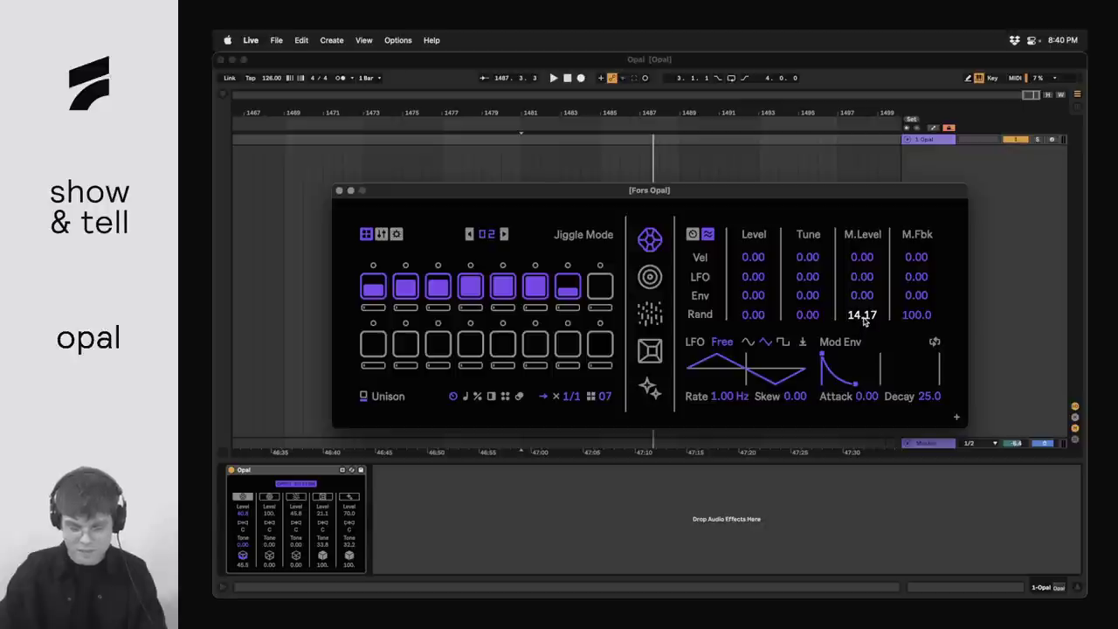
# - Vary Gem's random modulation while the pattern plays, ending with 20.47 on Mod Level and 100.0 on Mod Feedback
pyautogui.press('space')
pyautogui.moveTo(863, 318); pyautogui.dragTo(863, 253)
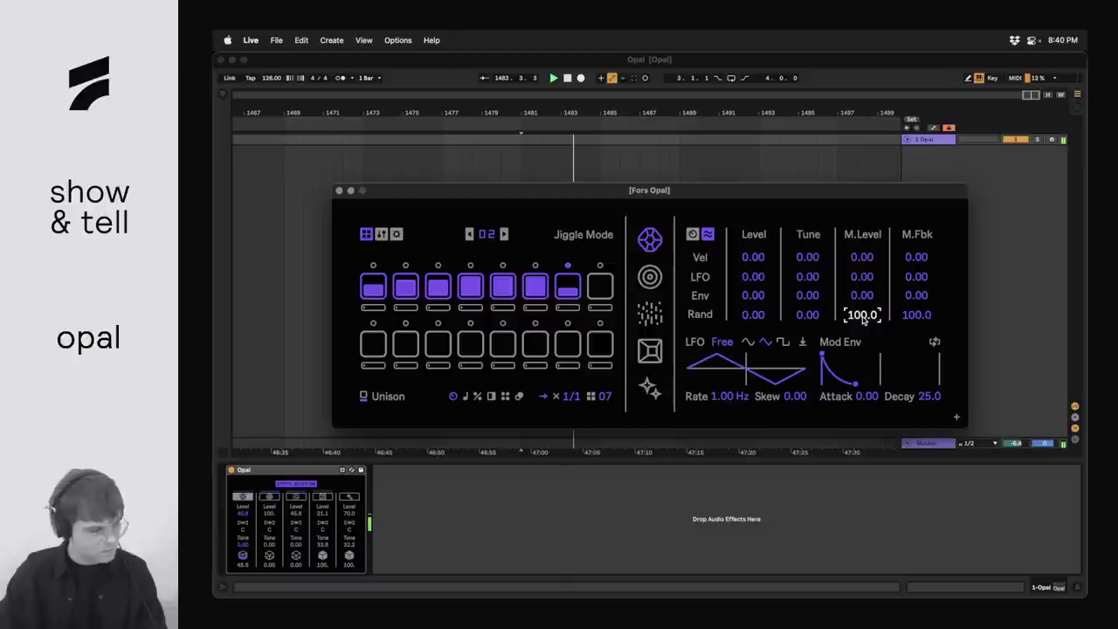
pyautogui.moveTo(863, 320); pyautogui.dragTo(863, 412)
pyautogui.press('Delete')
pyautogui.click(917, 316)
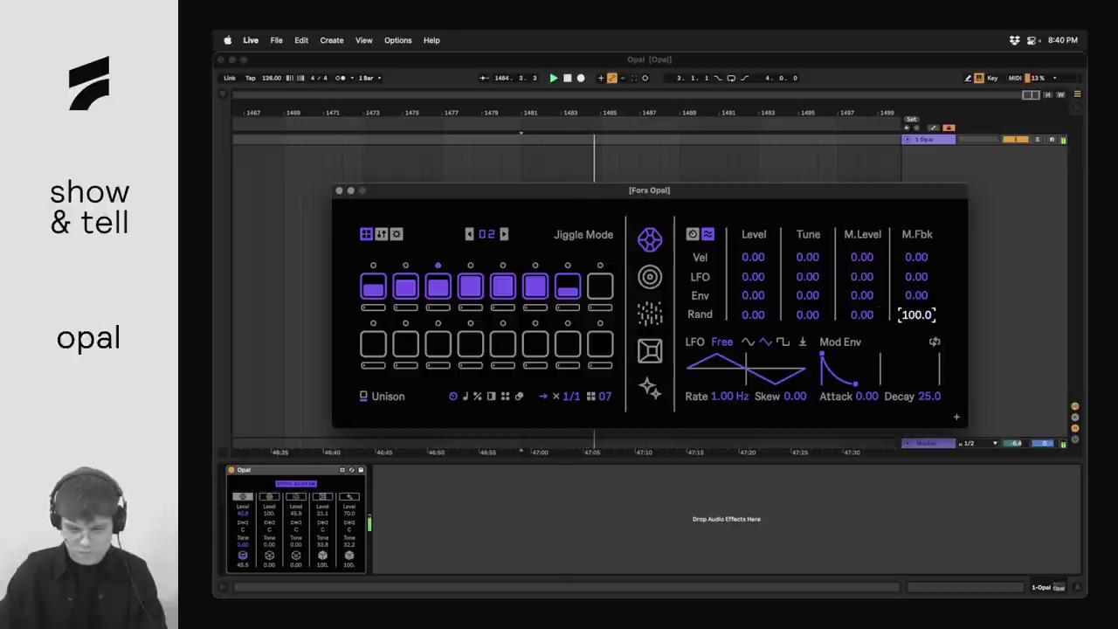
pyautogui.press('Delete')
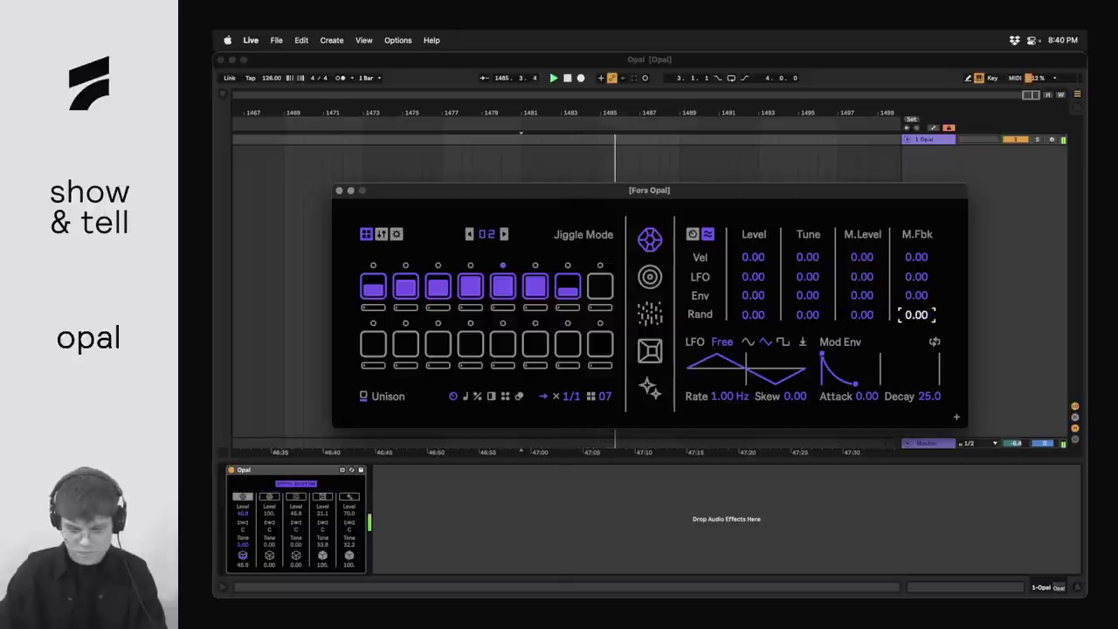
pyautogui.moveTo(919, 321); pyautogui.dragTo(873, 322)
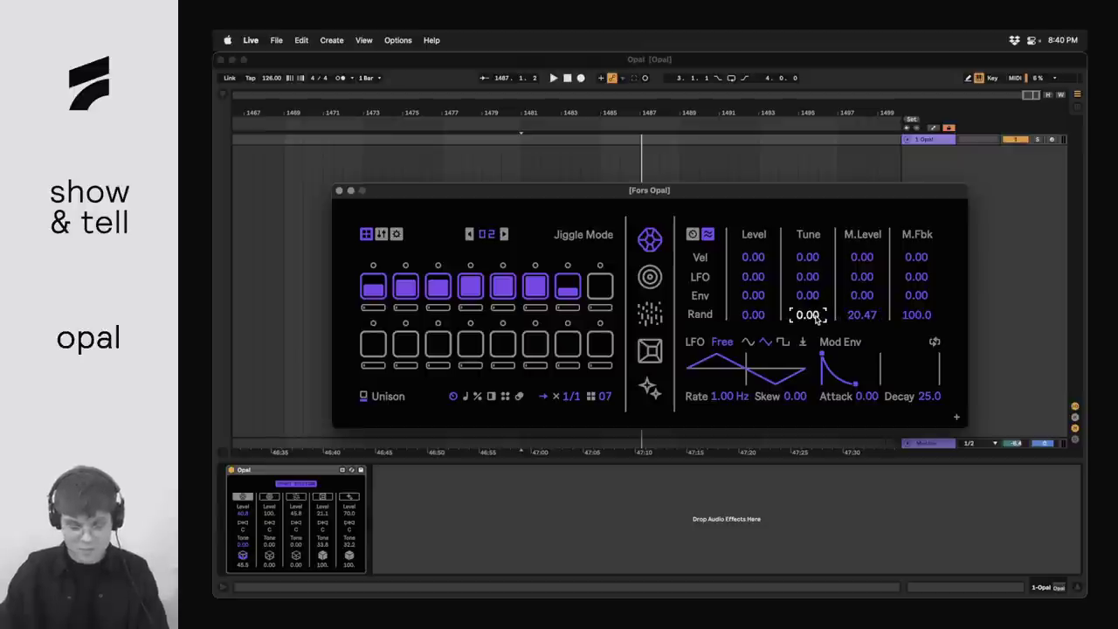
# - Try random modulation of 44.09 on Gem's Tune while the pattern plays, and reset it to 0.00
pyautogui.moveTo(817, 319)
pyautogui.mouseDown()
pyautogui.moveTo(817, 297)
pyautogui.moveTo(818, 320)
pyautogui.mouseUp()
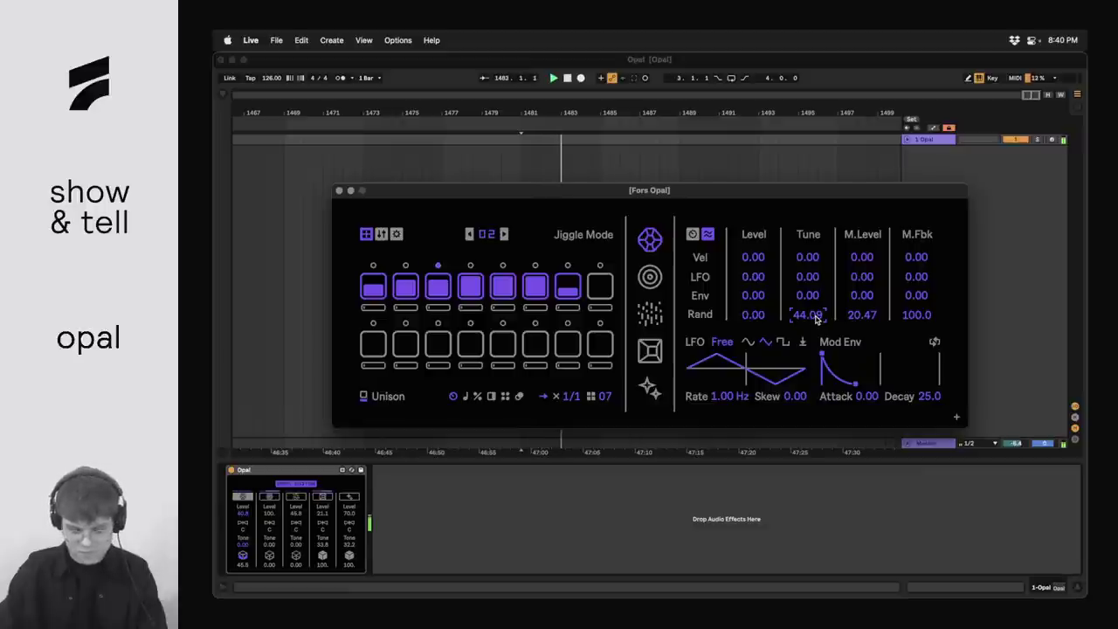
pyautogui.doubleClick(817, 316)
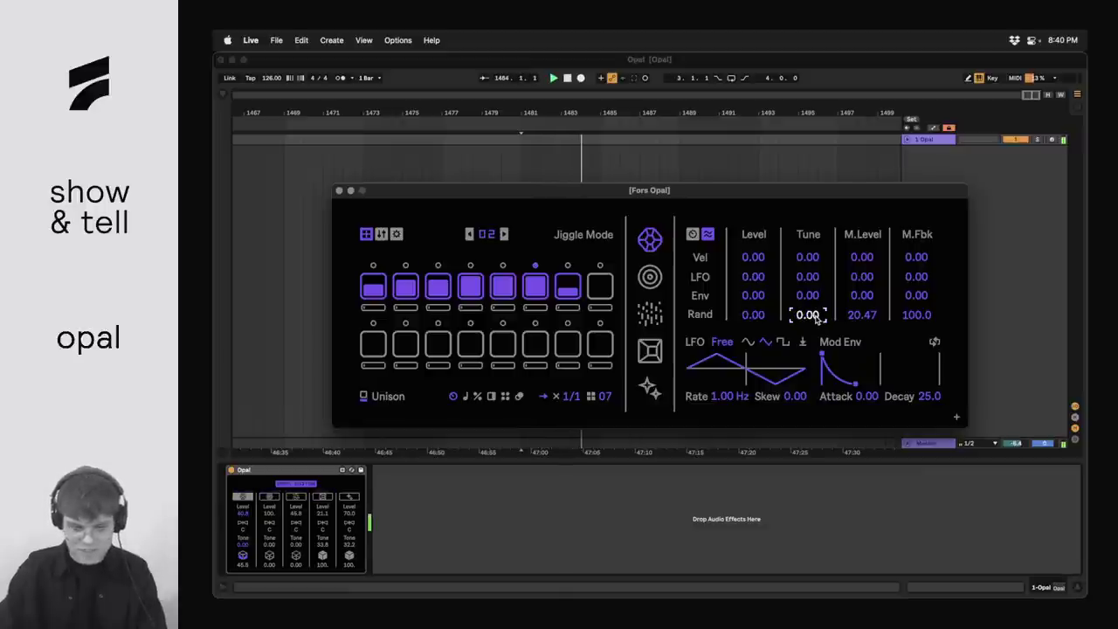
# - Set the LFO modulation of Gem's Tune to 51.97 and the free-running LFO rate to 2.02 Hz
pyautogui.moveTo(811, 278); pyautogui.dragTo(812, 264)
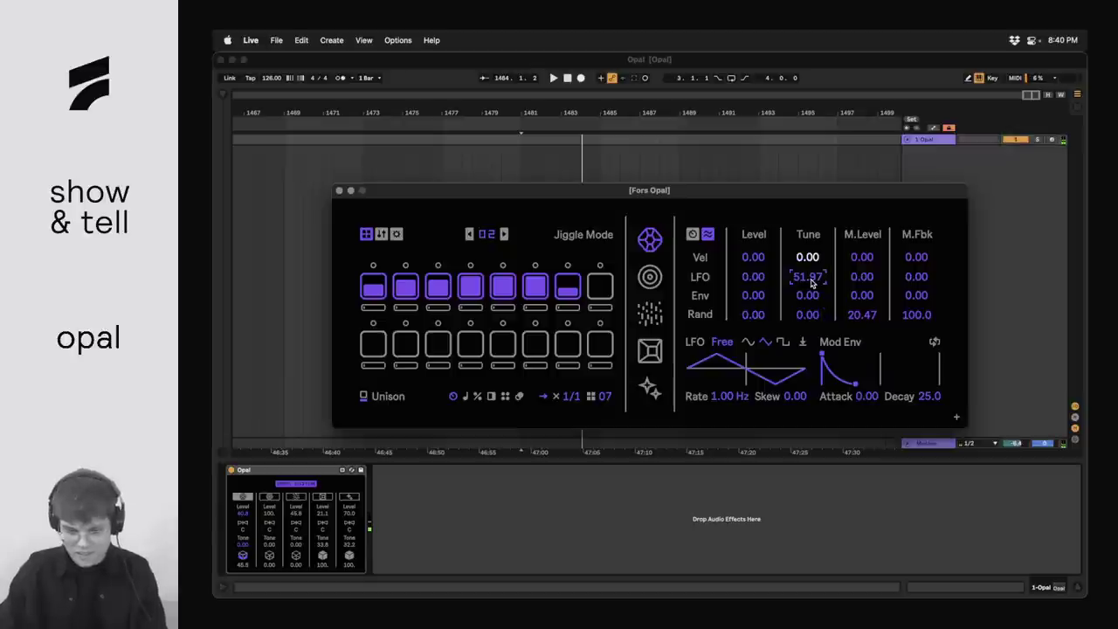
pyautogui.moveTo(740, 396)
pyautogui.mouseDown()
pyautogui.moveTo(740, 367)
pyautogui.moveTo(741, 400)
pyautogui.mouseUp()
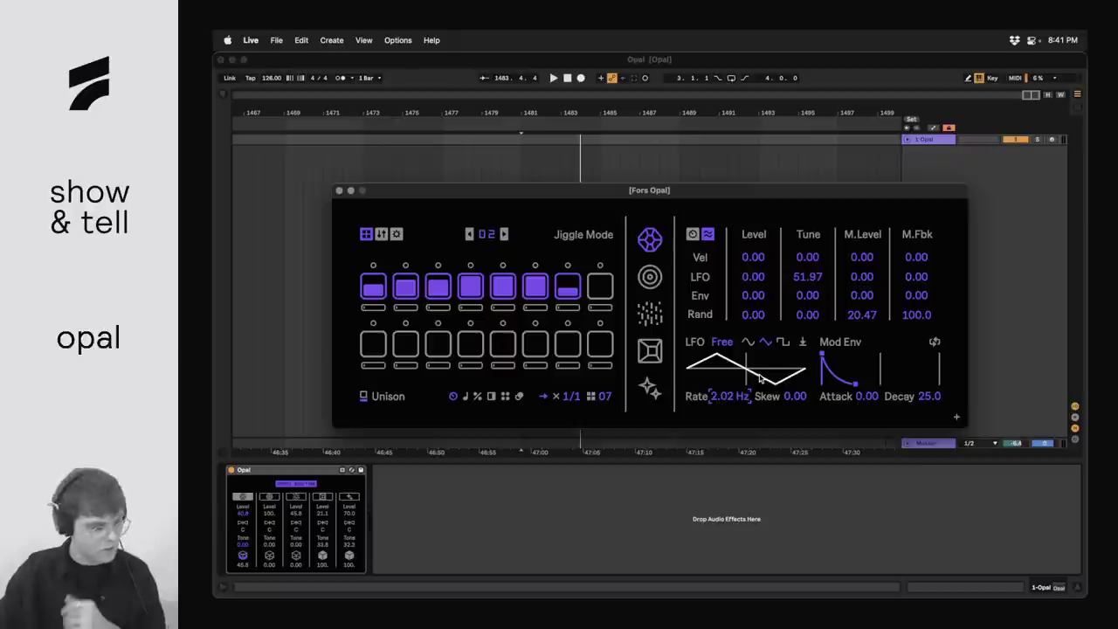
pyautogui.moveTo(760, 378); pyautogui.dragTo(759, 351)
# - Try the square and sine LFO shapes, skewing the sine to 21.7 and -37 while listening to the pattern
pyautogui.click(781, 346)
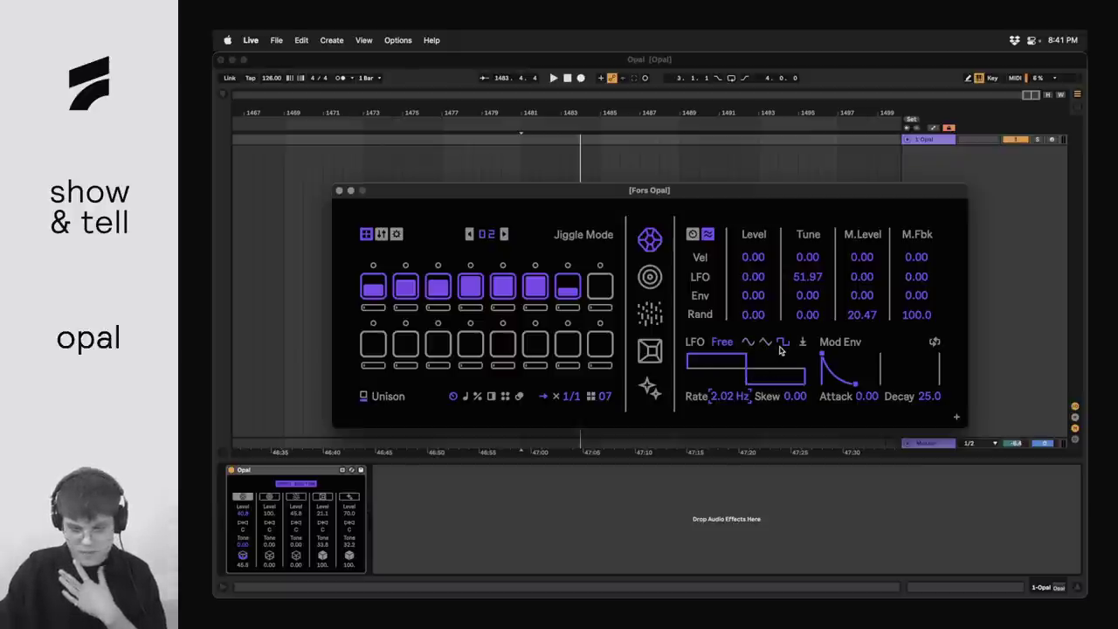
pyautogui.click(749, 342)
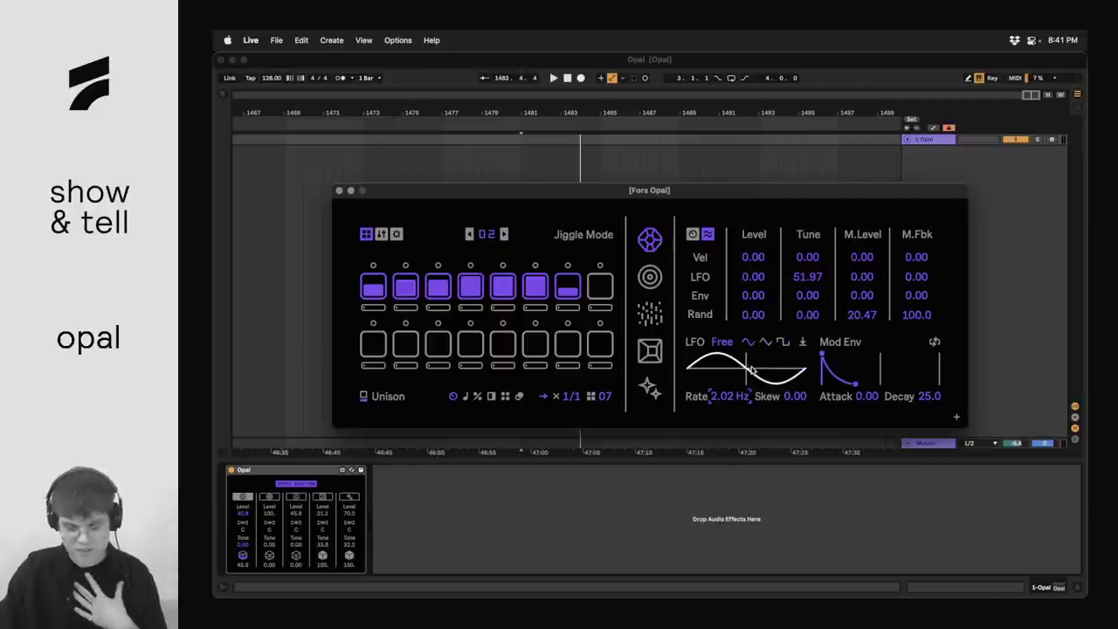
pyautogui.moveTo(753, 371)
pyautogui.mouseDown()
pyautogui.moveTo(753, 350)
pyautogui.moveTo(753, 365)
pyautogui.mouseUp()
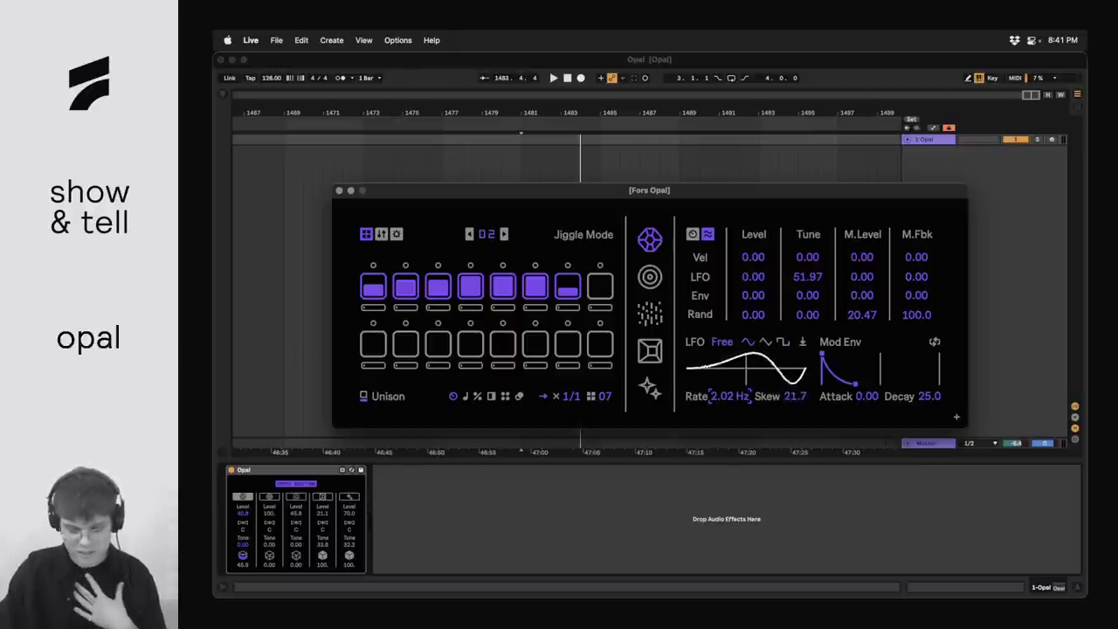
pyautogui.moveTo(753, 370); pyautogui.dragTo(753, 370)
pyautogui.press('space')
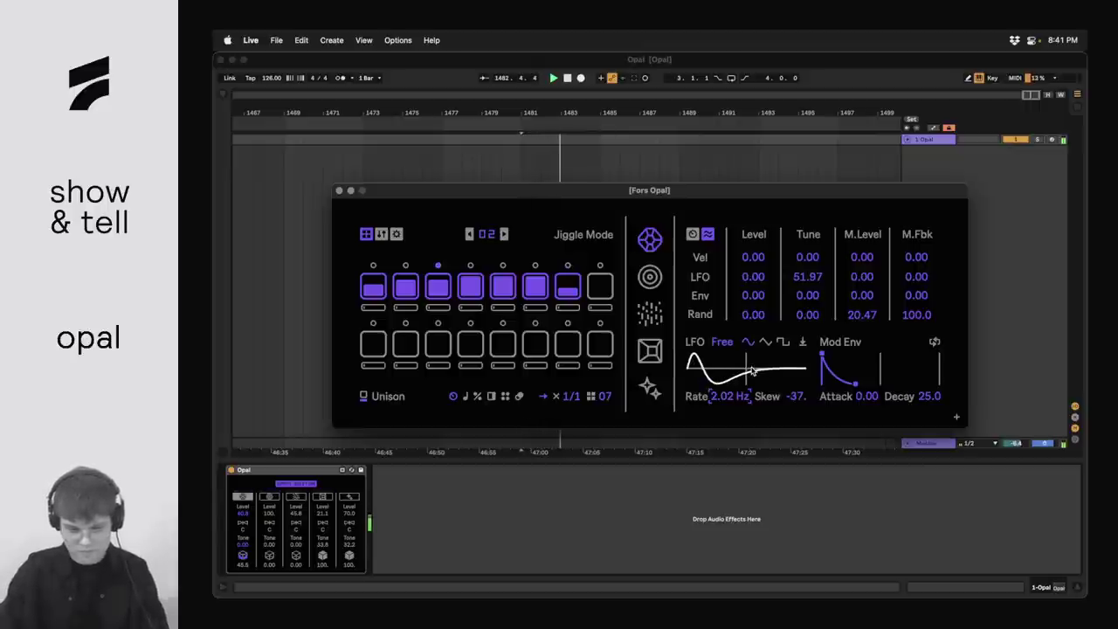
pyautogui.moveTo(753, 370); pyautogui.dragTo(759, 376)
# - Try the triangle LFO at skew 50.0, and settle on a square wave with skew 0.00 and retrigger enabled
pyautogui.click(766, 341)
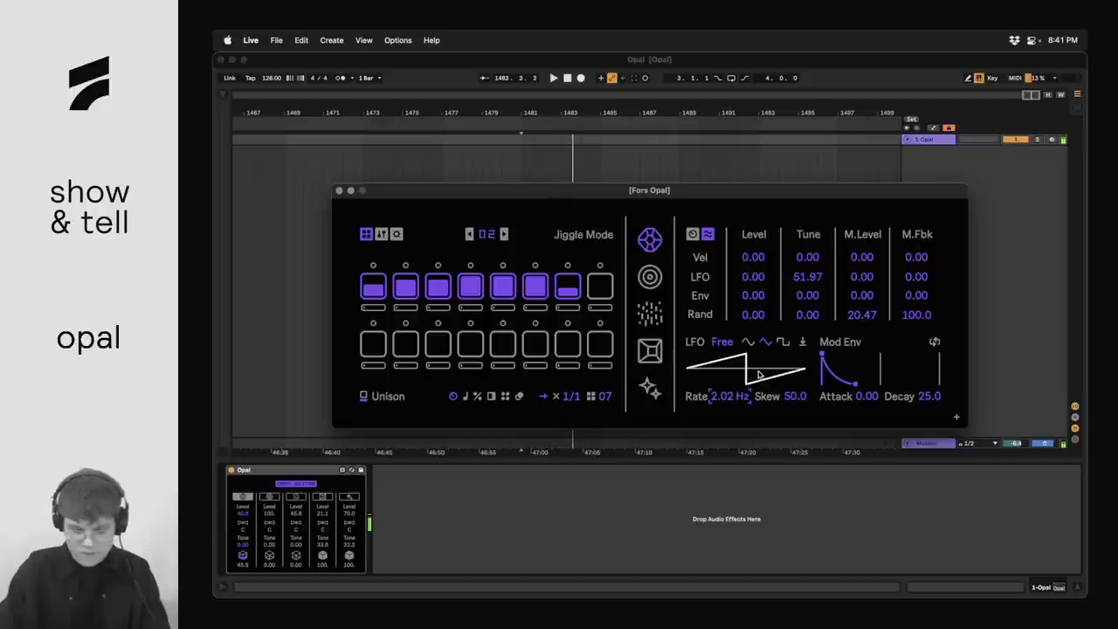
pyautogui.click(783, 342)
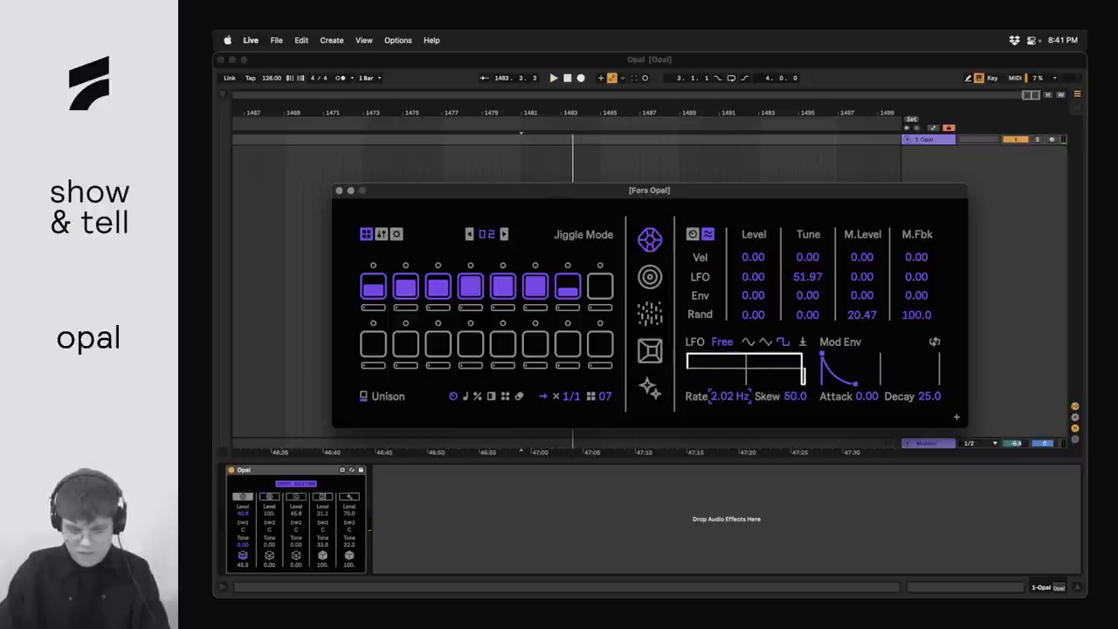
pyautogui.moveTo(759, 375); pyautogui.dragTo(758, 375)
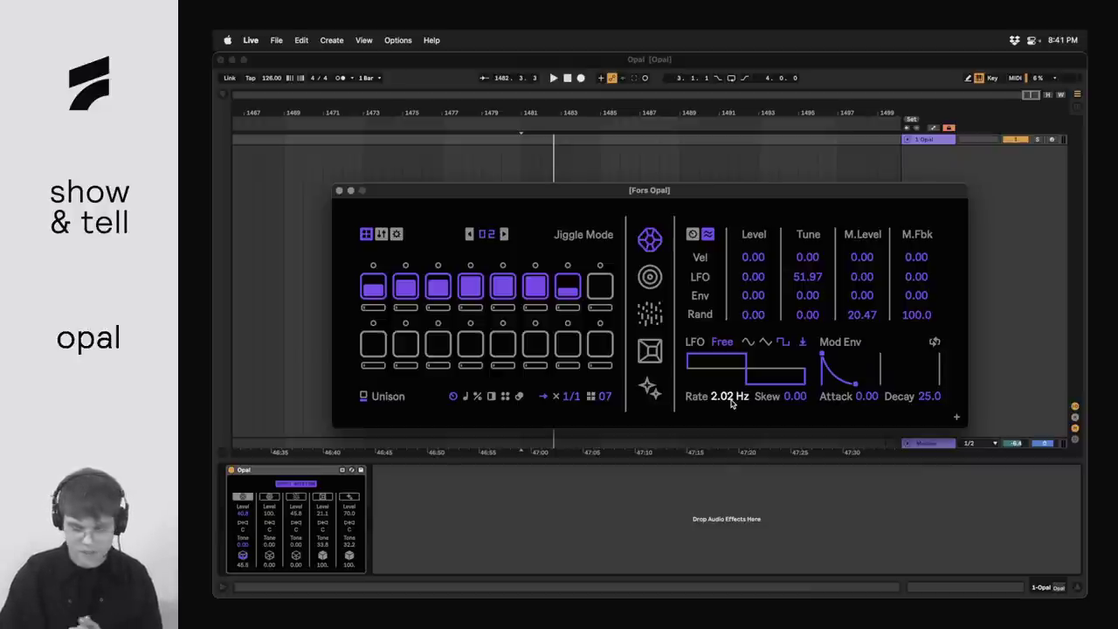
# - Switch the LFO to Sync at 1/16 and play the pattern with 25.20 of LFO modulation on Tune
pyautogui.click(723, 344)
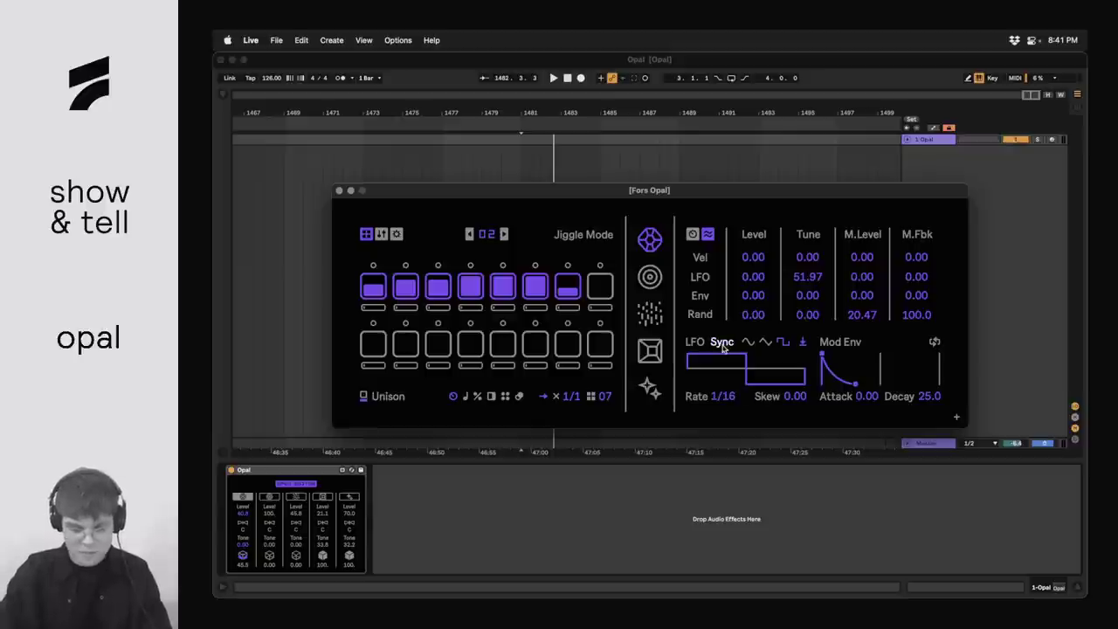
pyautogui.press('space')
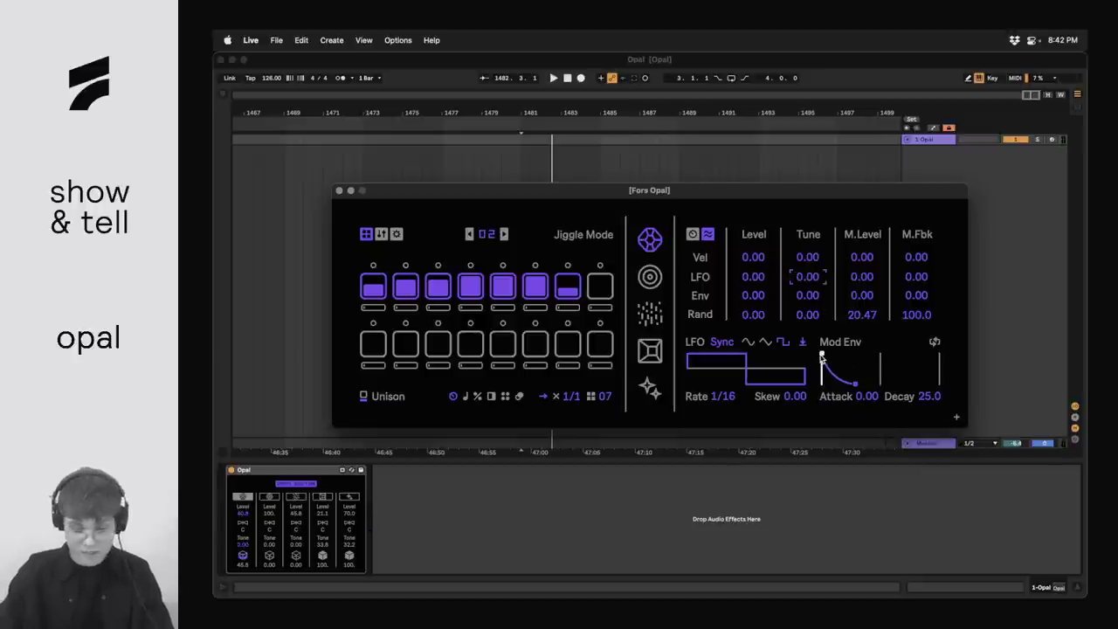
pyautogui.moveTo(797, 278); pyautogui.dragTo(843, 341)
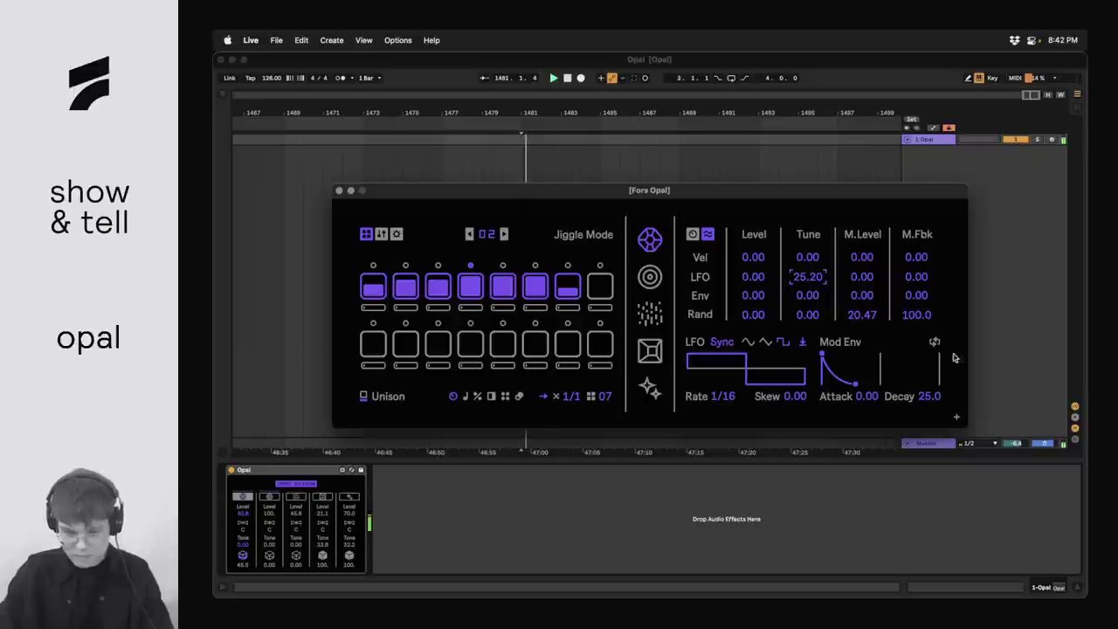
# - Replace the LFO's Tune modulation with 55.12 from the envelope, and set the mod envelope to loop with a 12.2 decay
pyautogui.moveTo(808, 276); pyautogui.dragTo(811, 300)
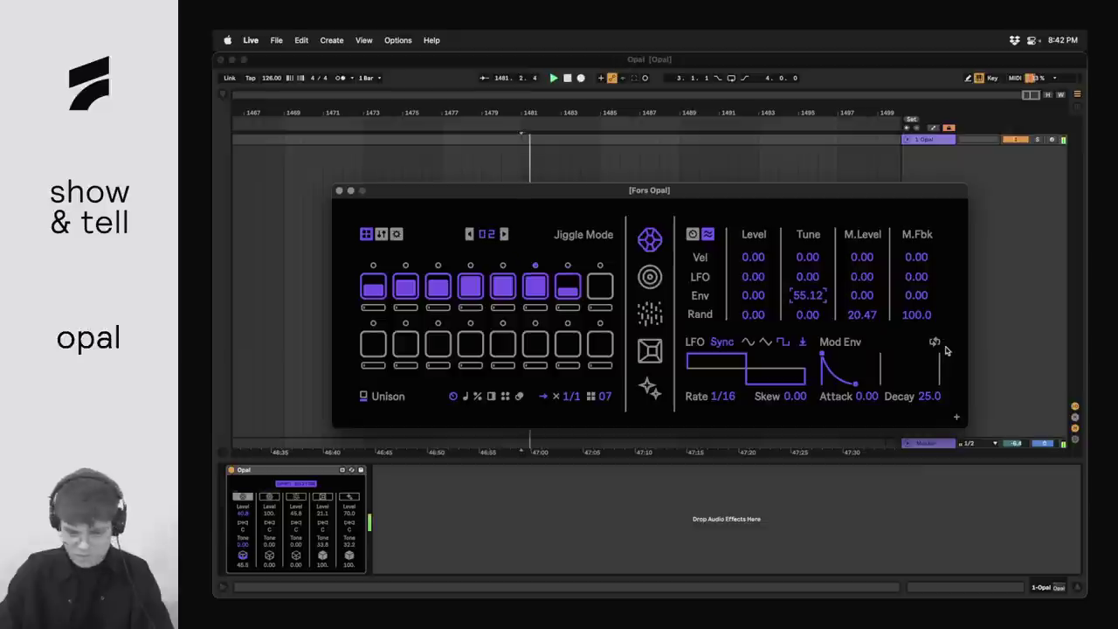
pyautogui.moveTo(929, 396); pyautogui.dragTo(930, 414)
pyautogui.moveTo(867, 399); pyautogui.dragTo(867, 411)
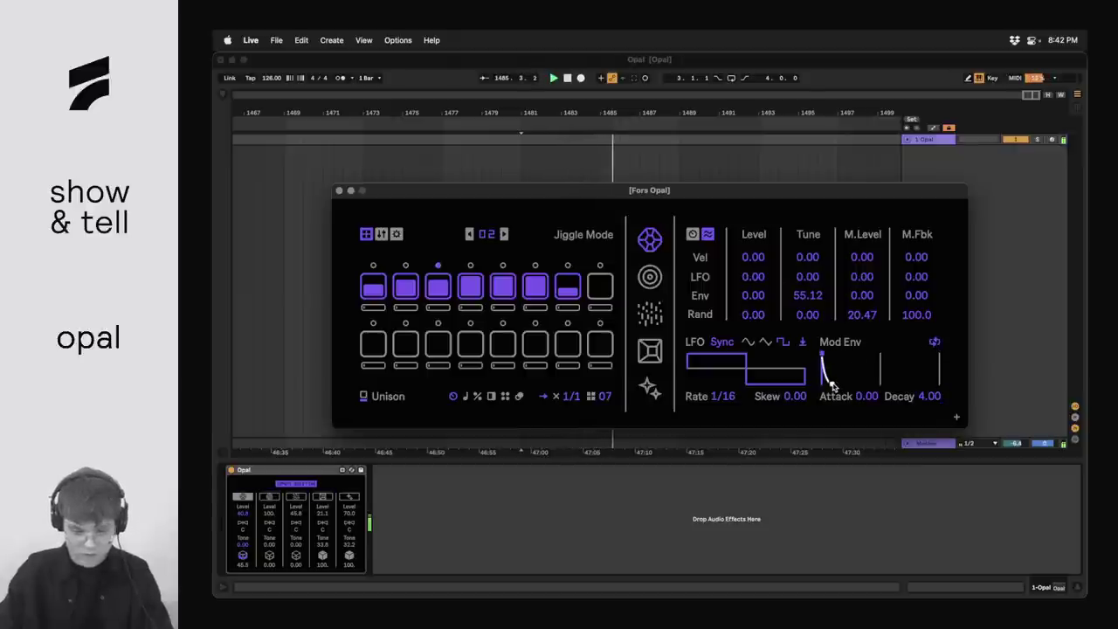
pyautogui.moveTo(841, 382)
pyautogui.mouseDown()
pyautogui.moveTo(860, 383)
pyautogui.moveTo(842, 385)
pyautogui.mouseUp()
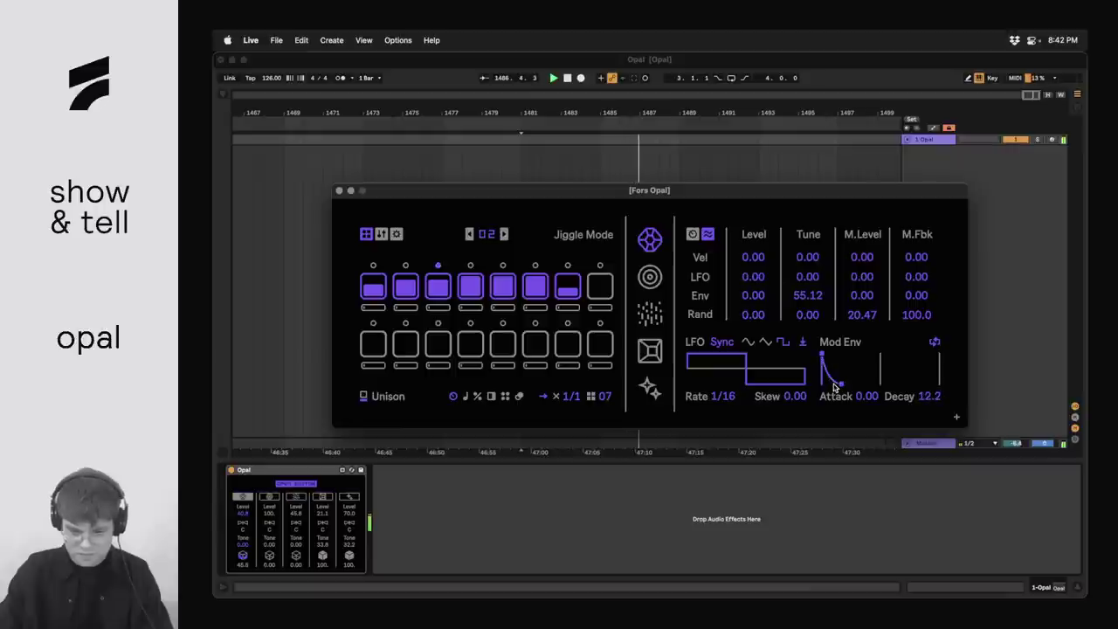
# - Clear the envelope's Tune modulation, and try 100.0 velocity modulation on Tune during playback before resetting it to 0.00
pyautogui.doubleClick(808, 297)
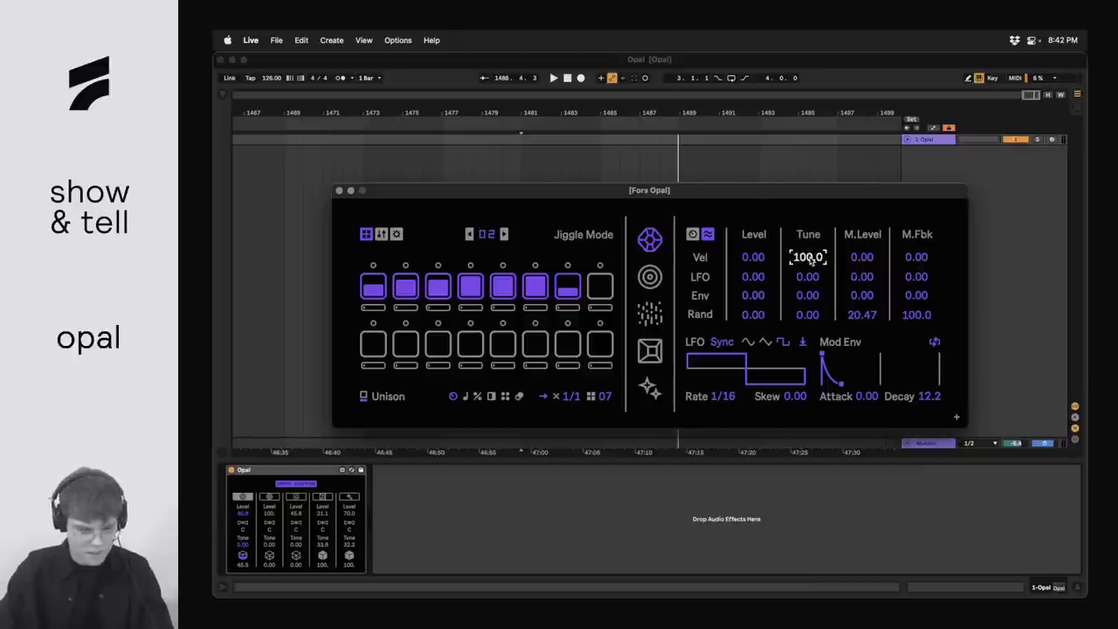
pyautogui.press('space')
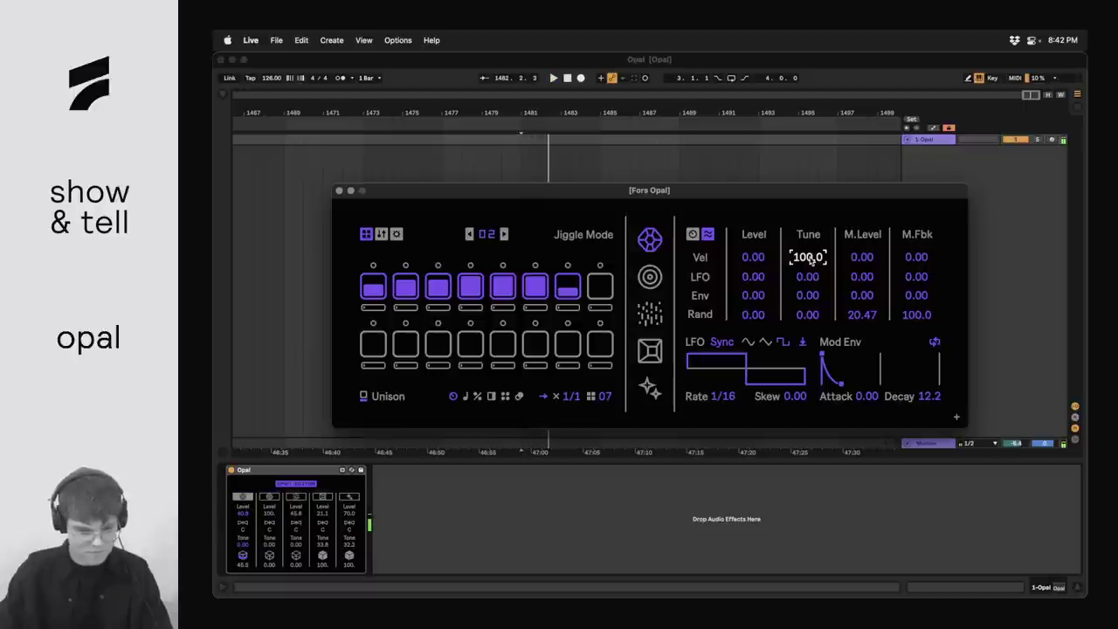
pyautogui.doubleClick(811, 260)
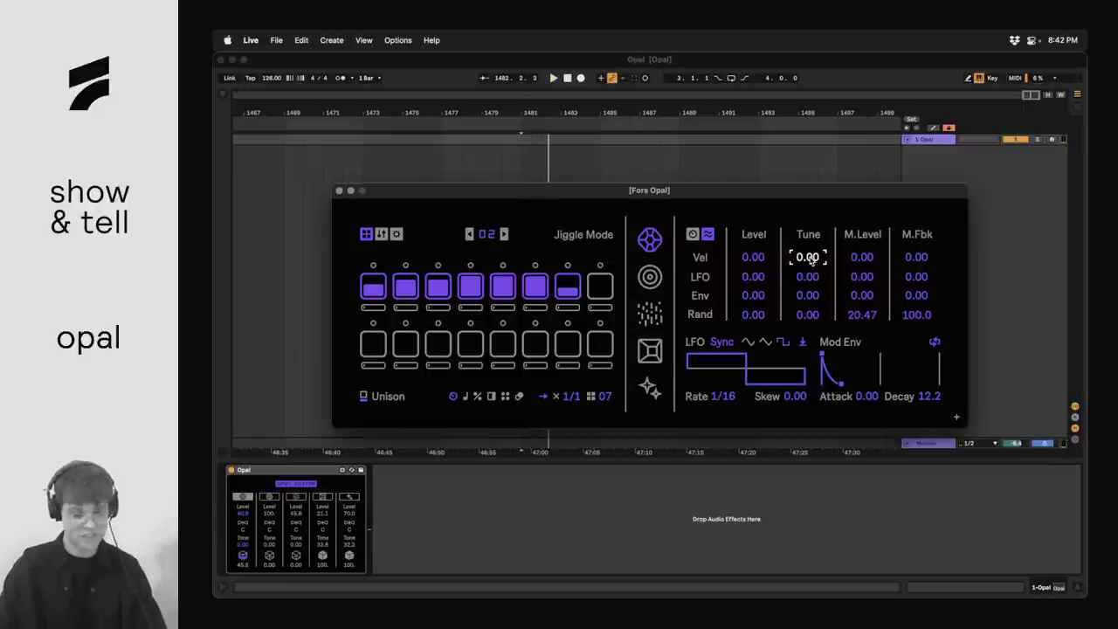
# - Look through the other devices' modulation matrices, and return to Gem's main sound parameters
pyautogui.click(649, 277)
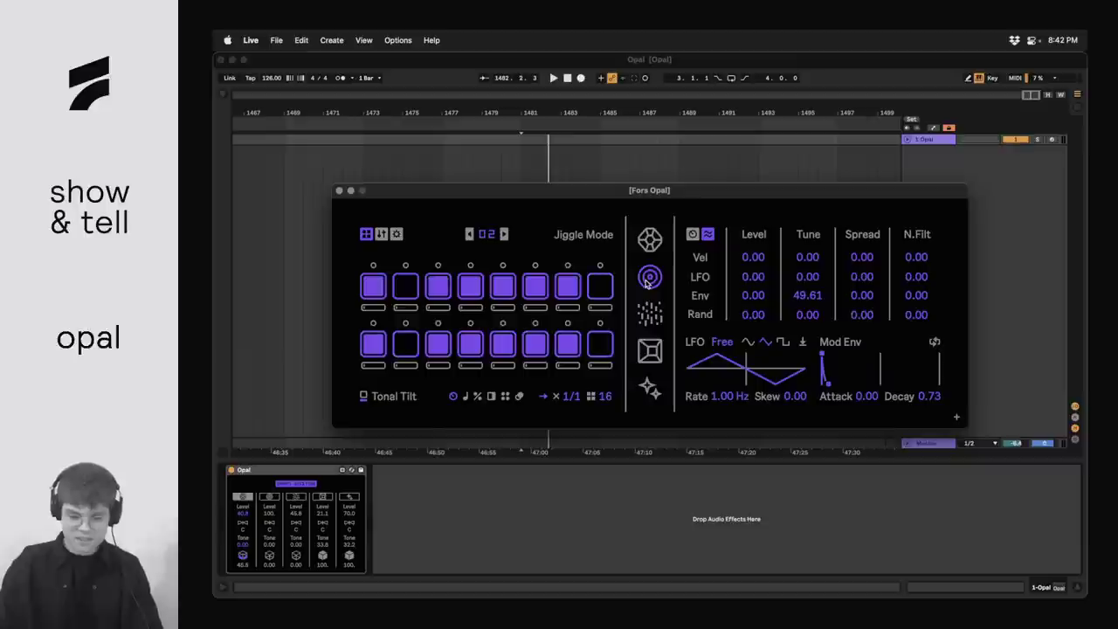
pyautogui.click(649, 313)
pyautogui.click(649, 350)
pyautogui.click(649, 313)
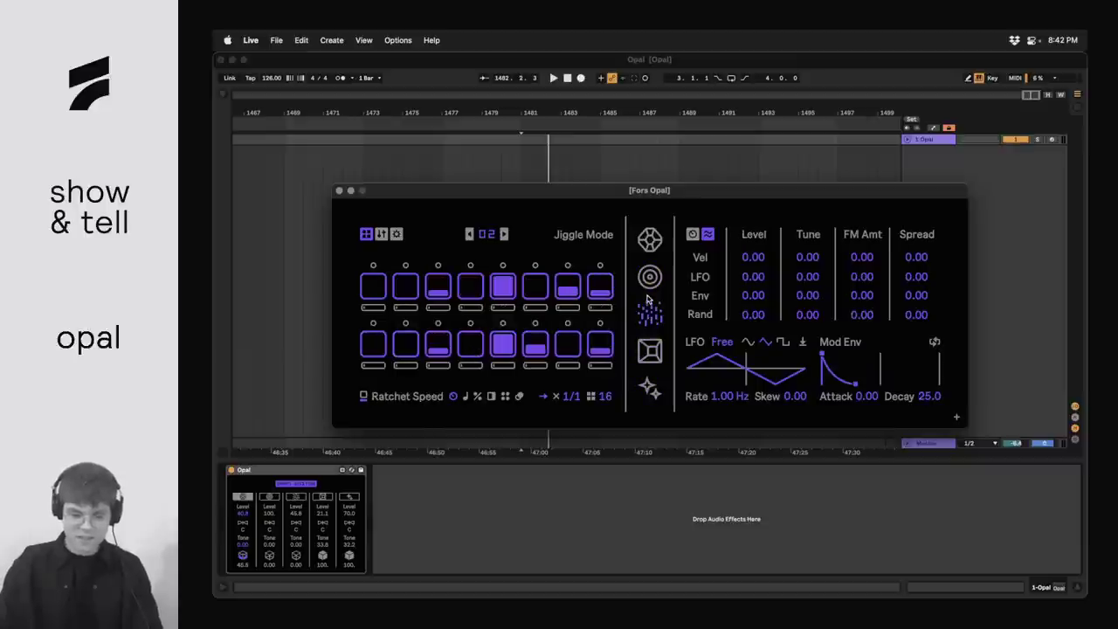
pyautogui.click(649, 277)
pyautogui.click(649, 238)
pyautogui.click(649, 241)
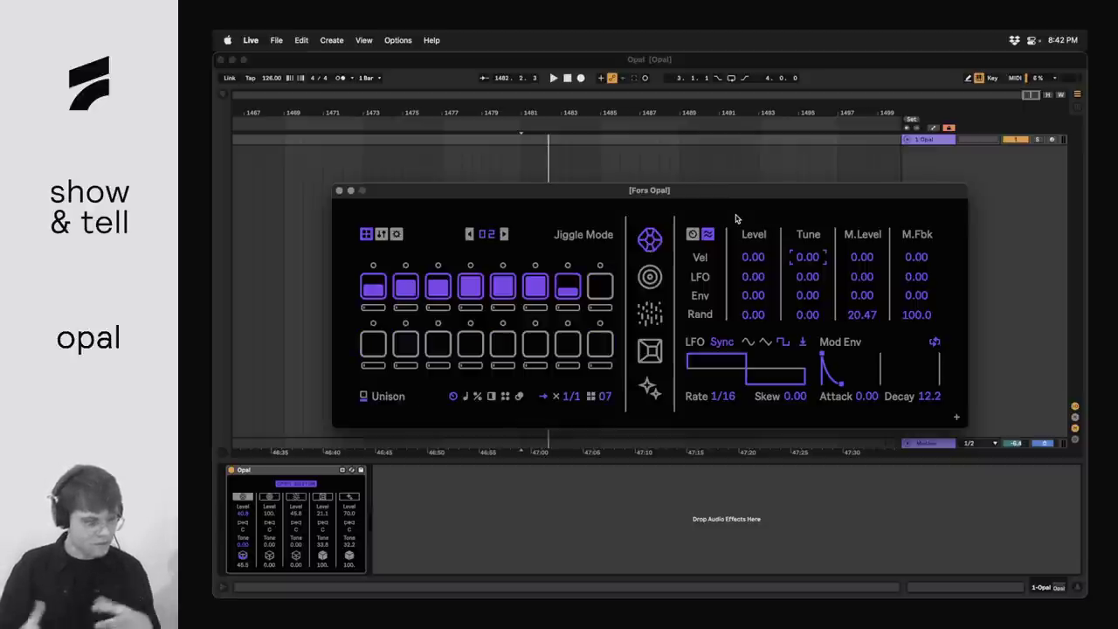
pyautogui.click(691, 235)
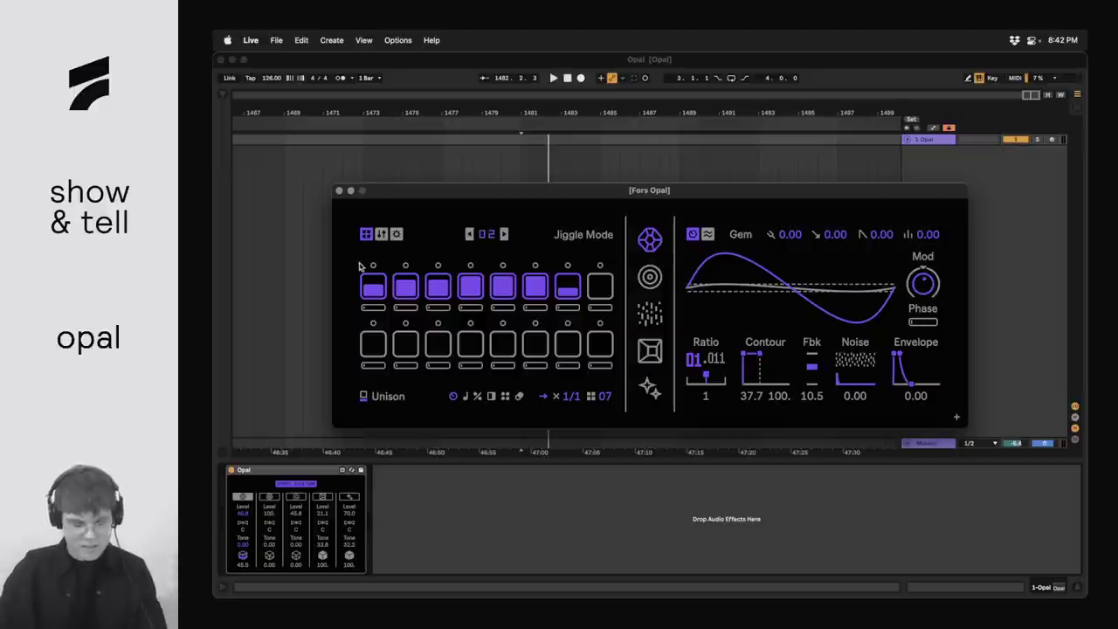
# - Play with only the Gem channel on in the mixer, and set Gem's random modulation to 28.35 on M.Level and 100.0 on M.Fbk
pyautogui.click(382, 235)
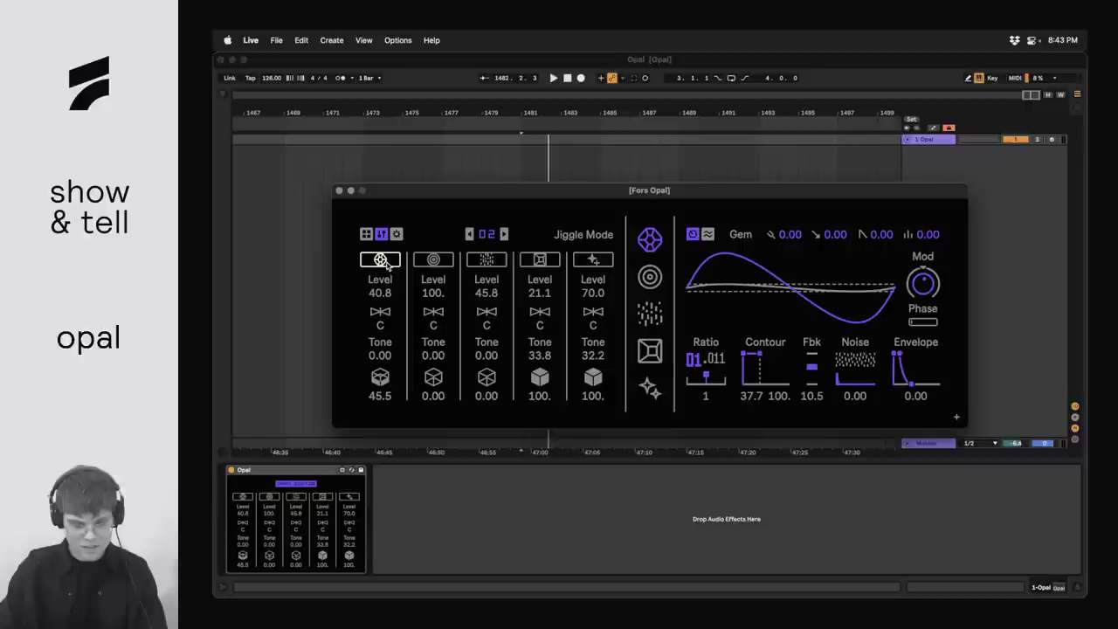
pyautogui.press('space')
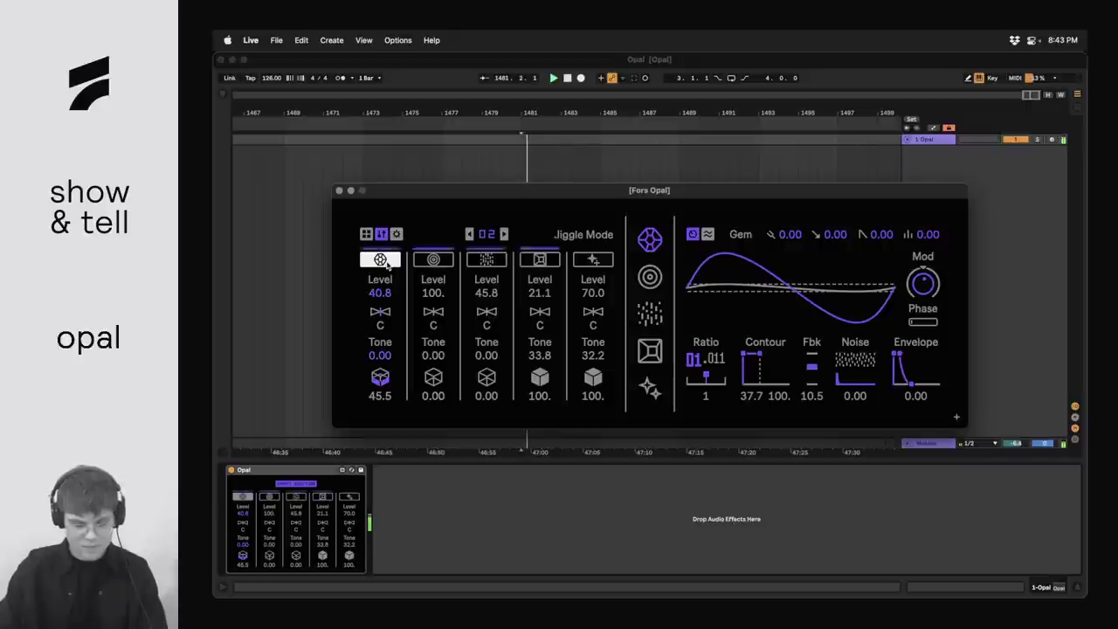
pyautogui.click(708, 234)
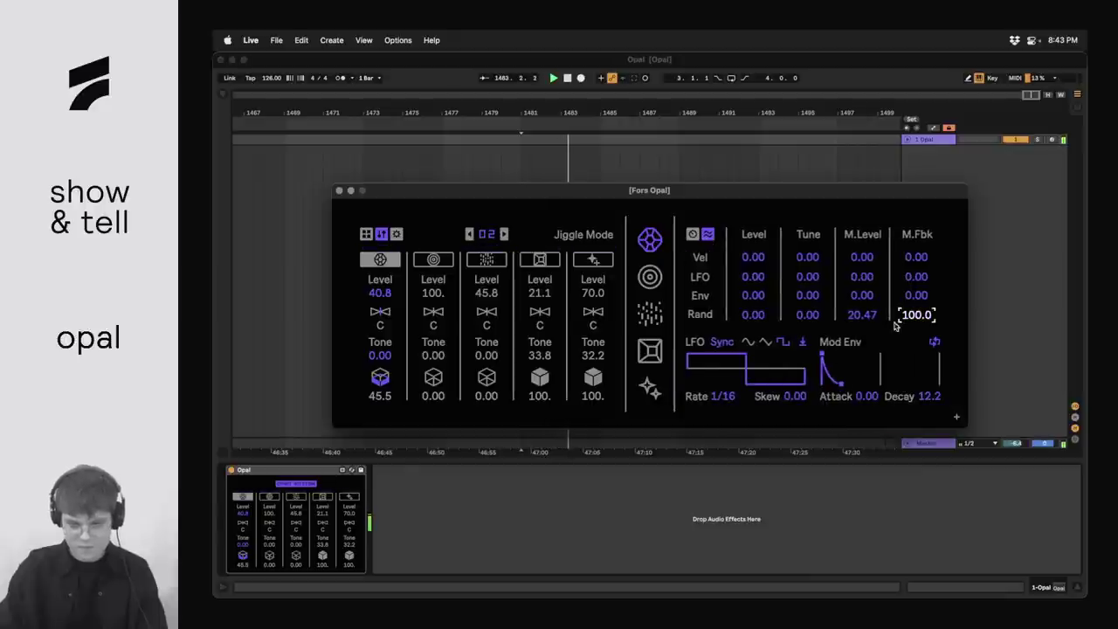
pyautogui.moveTo(865, 319); pyautogui.dragTo(868, 323)
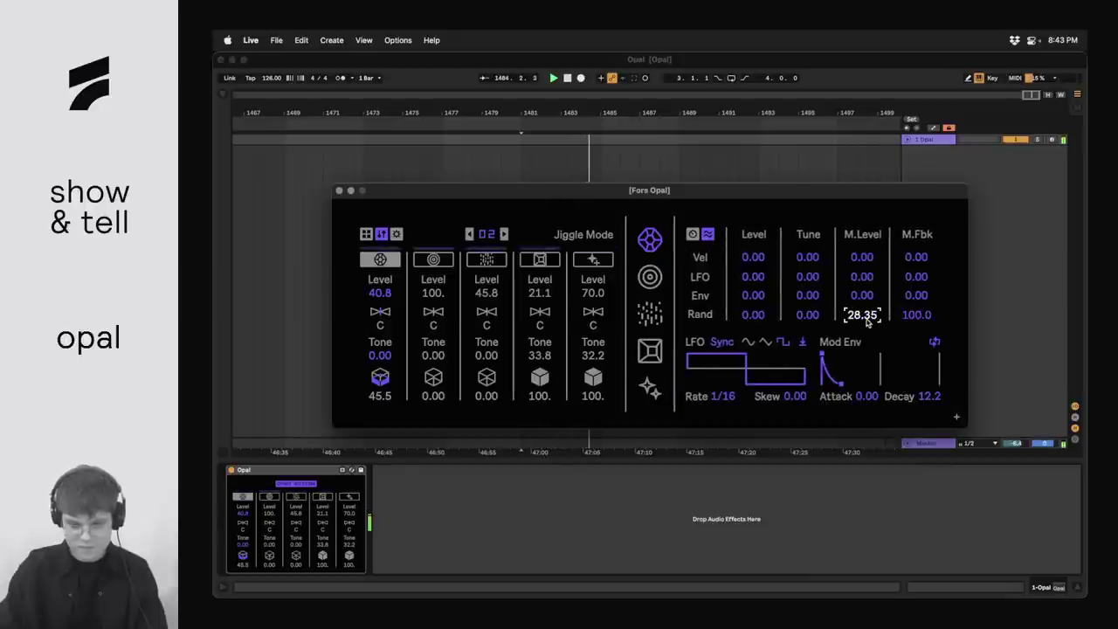
# - Bring in the second, third, fourth and fifth mixer channels one after another during playback
pyautogui.click(434, 261)
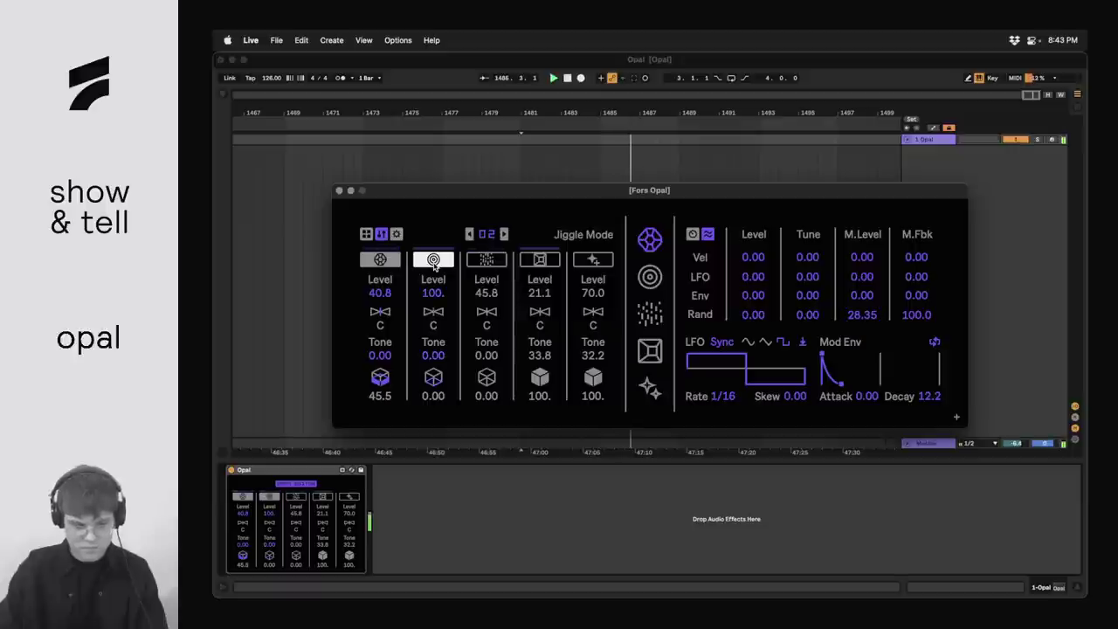
pyautogui.click(487, 260)
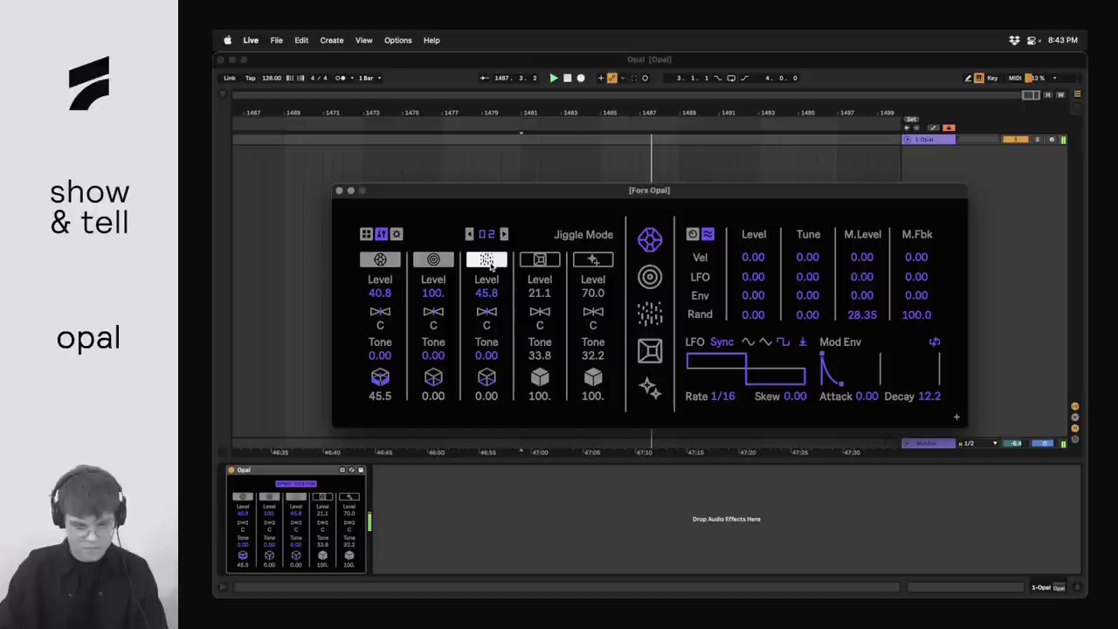
pyautogui.click(539, 260)
pyautogui.click(585, 261)
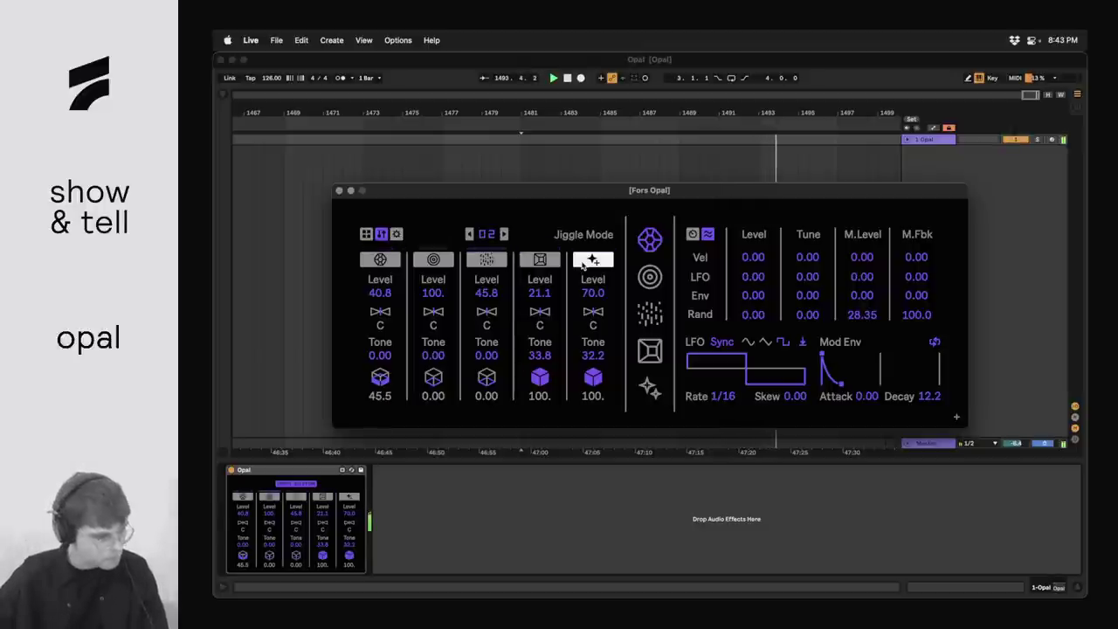
# - Switch off the fourth and first mixer channels, and set the second channel's Tone to -33.0
pyautogui.click(540, 259)
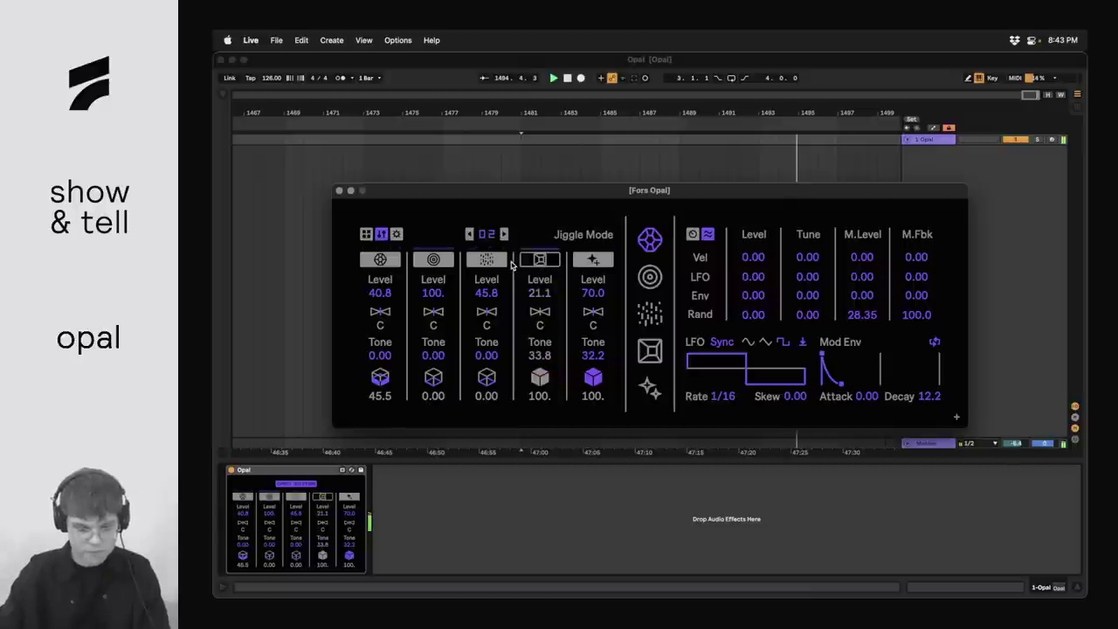
pyautogui.click(380, 259)
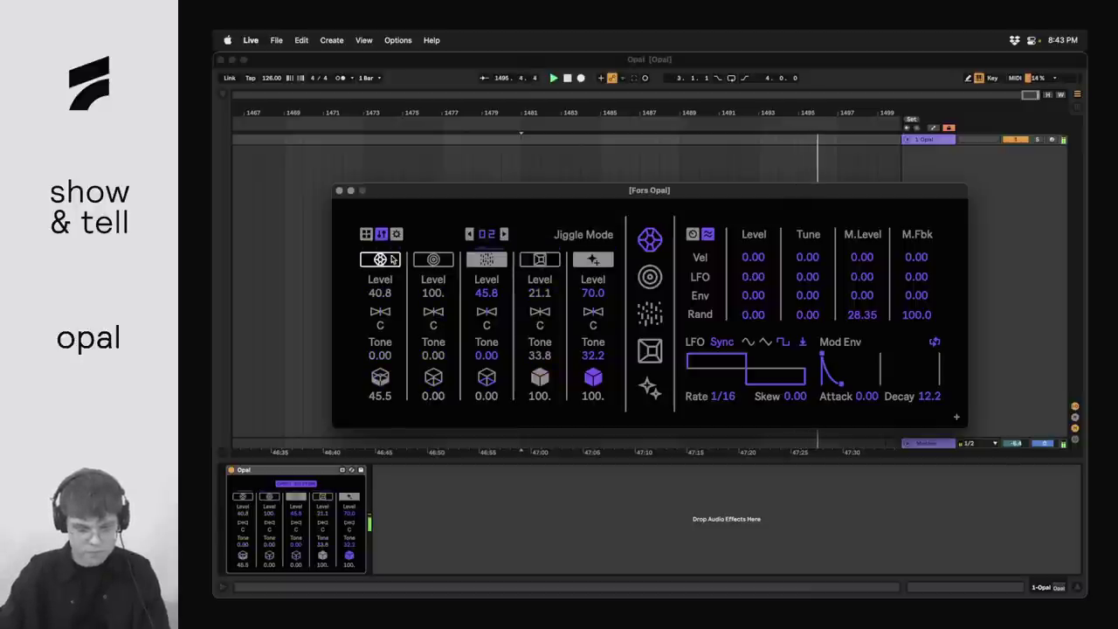
pyautogui.click(451, 261)
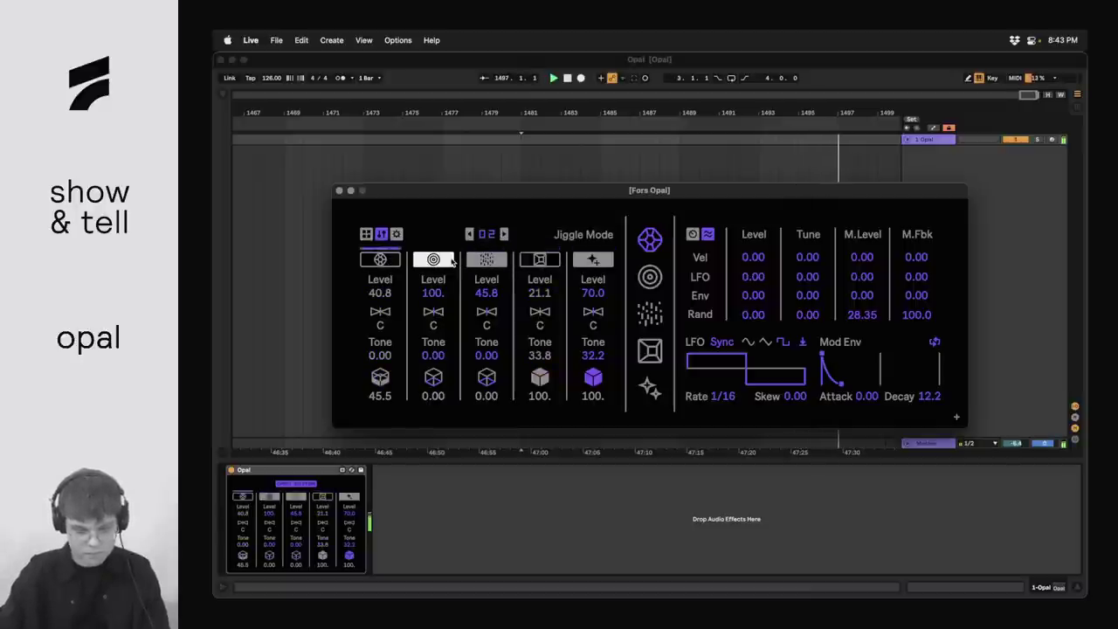
pyautogui.click(433, 355)
pyautogui.moveTo(433, 355); pyautogui.dragTo(433, 384)
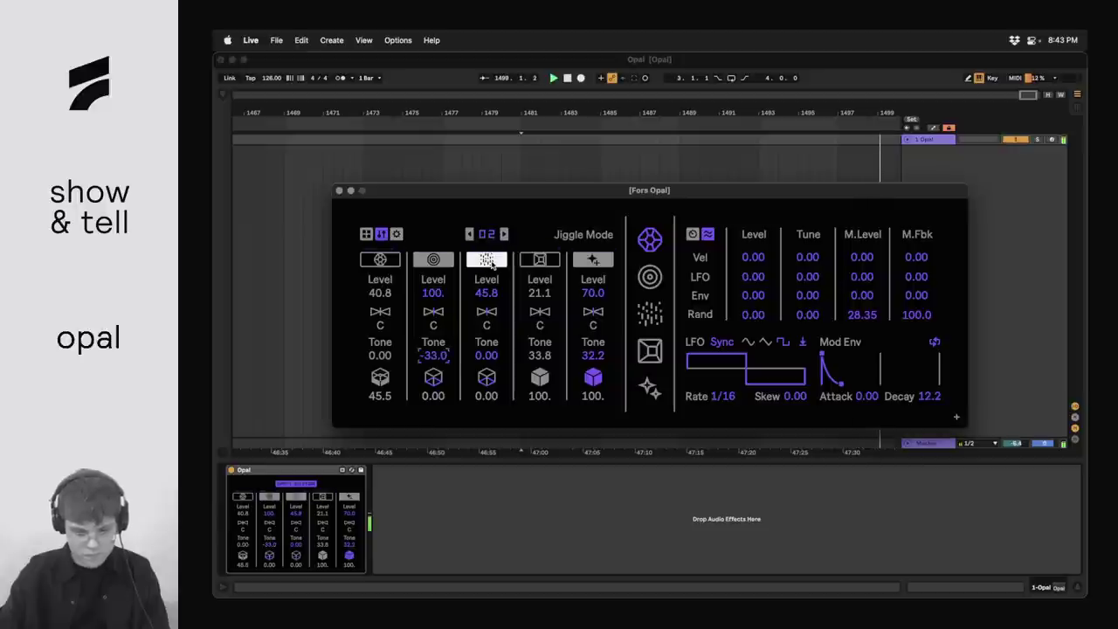
# - Switch off the third and fifth channels so only the second remains on, and reset its Tone to 0.00
pyautogui.click(491, 262)
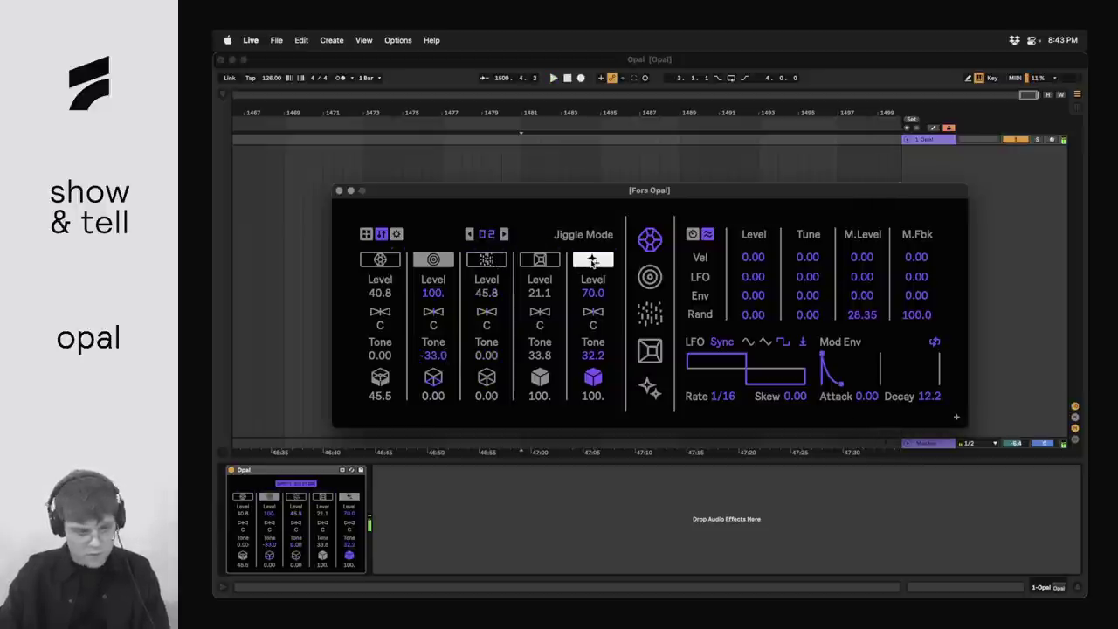
pyautogui.click(593, 261)
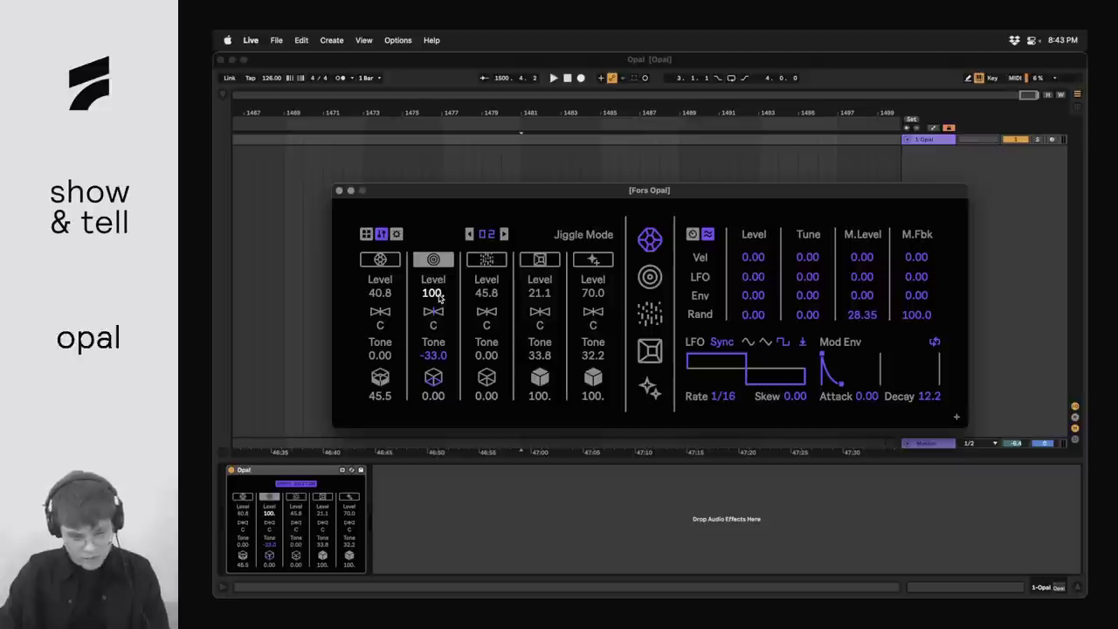
pyautogui.click(443, 261)
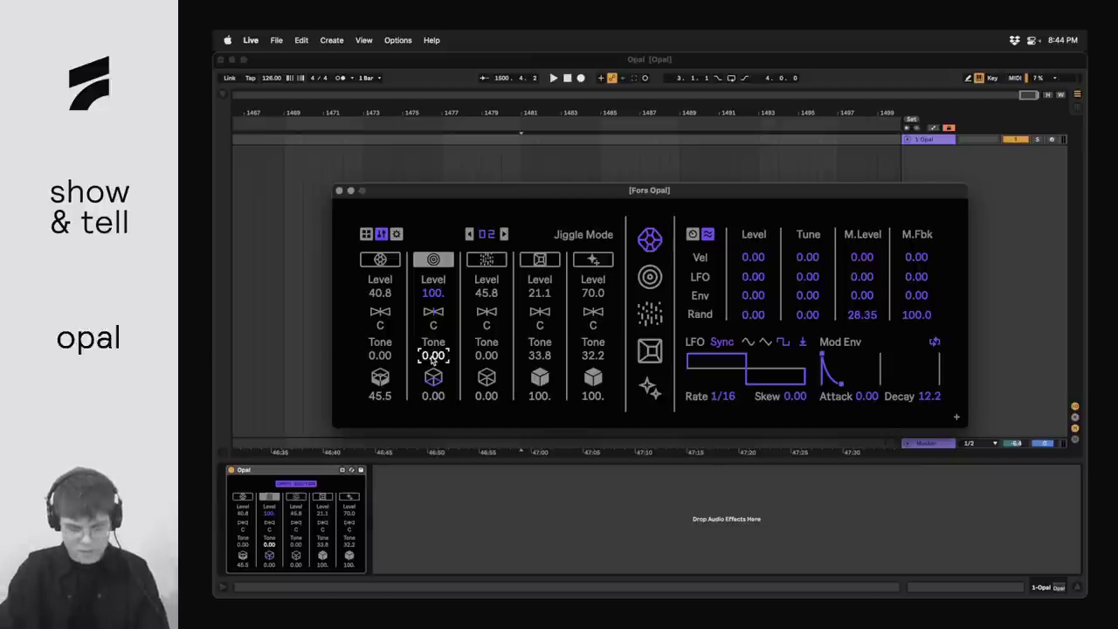
# - Audition the second channel with its Tone at about 25 and at -25.0, and reset the Tone to 0.00
pyautogui.press('space')
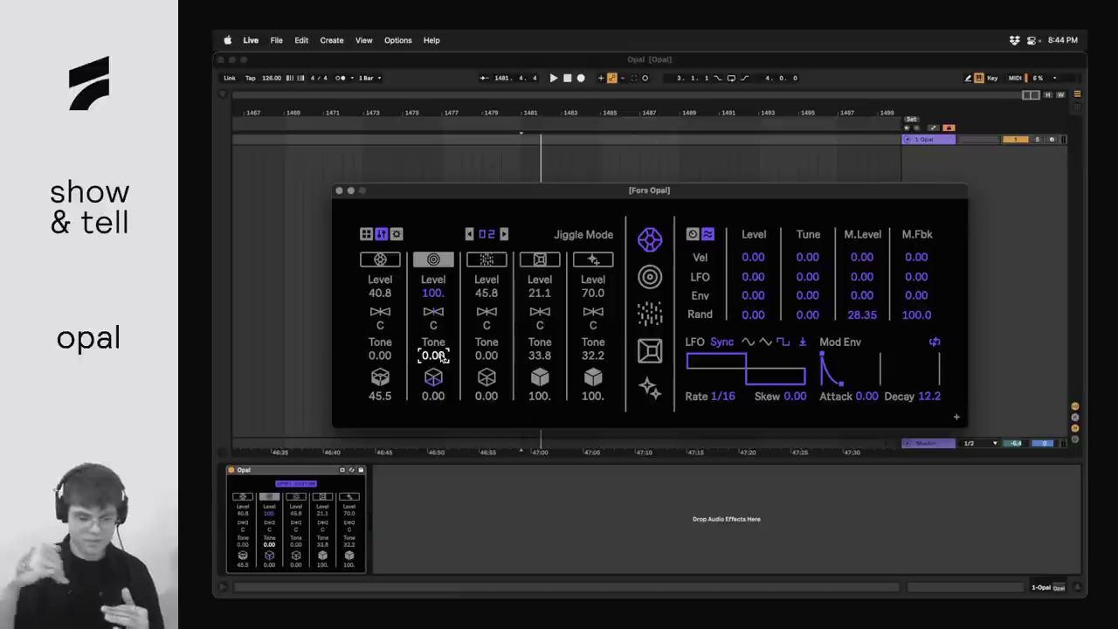
pyautogui.press('space')
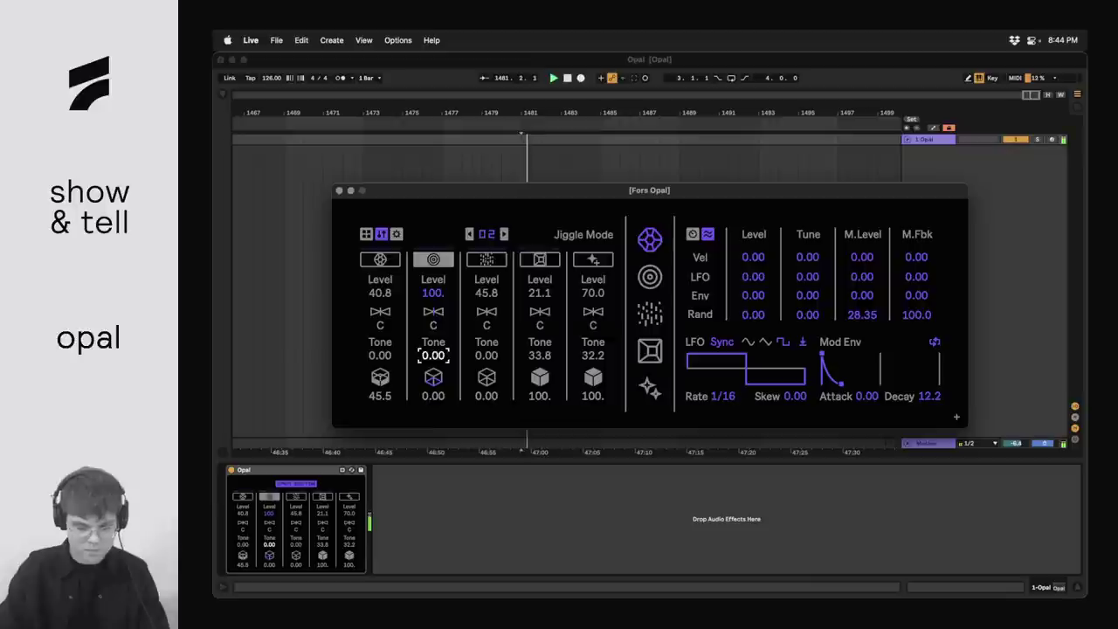
pyautogui.moveTo(444, 358); pyautogui.dragTo(444, 332)
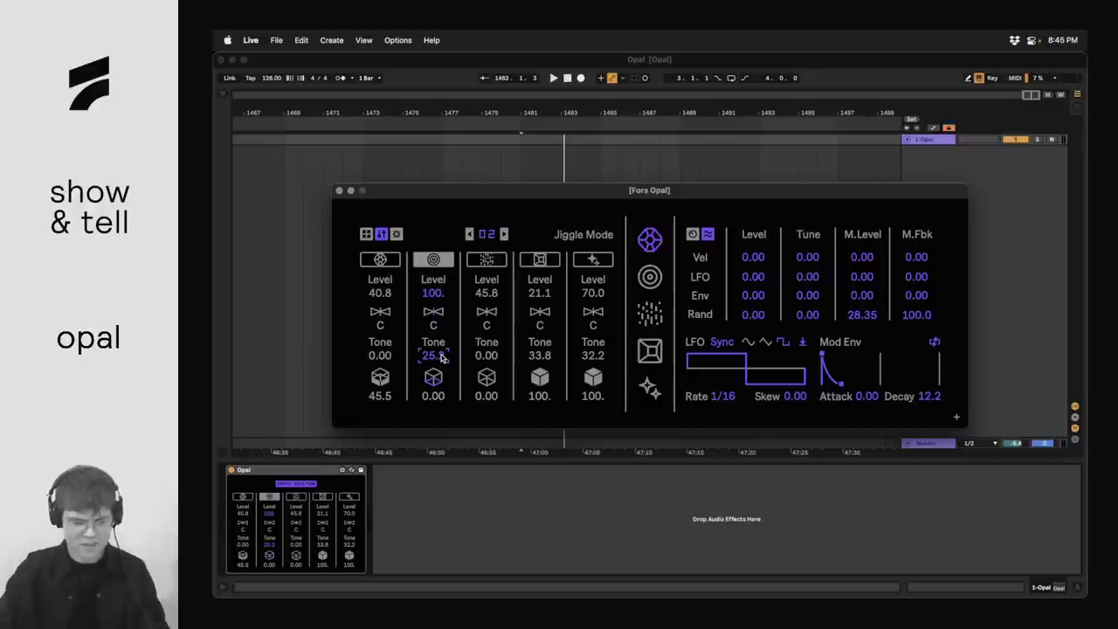
pyautogui.moveTo(443, 358); pyautogui.dragTo(443, 406)
pyautogui.press('space')
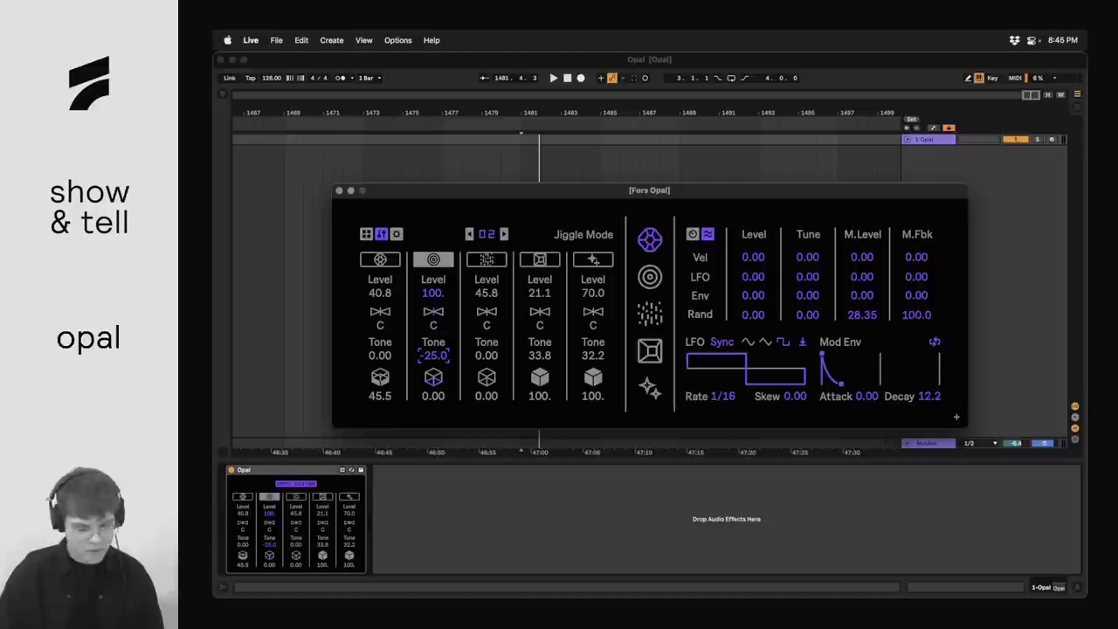
pyautogui.doubleClick(434, 354)
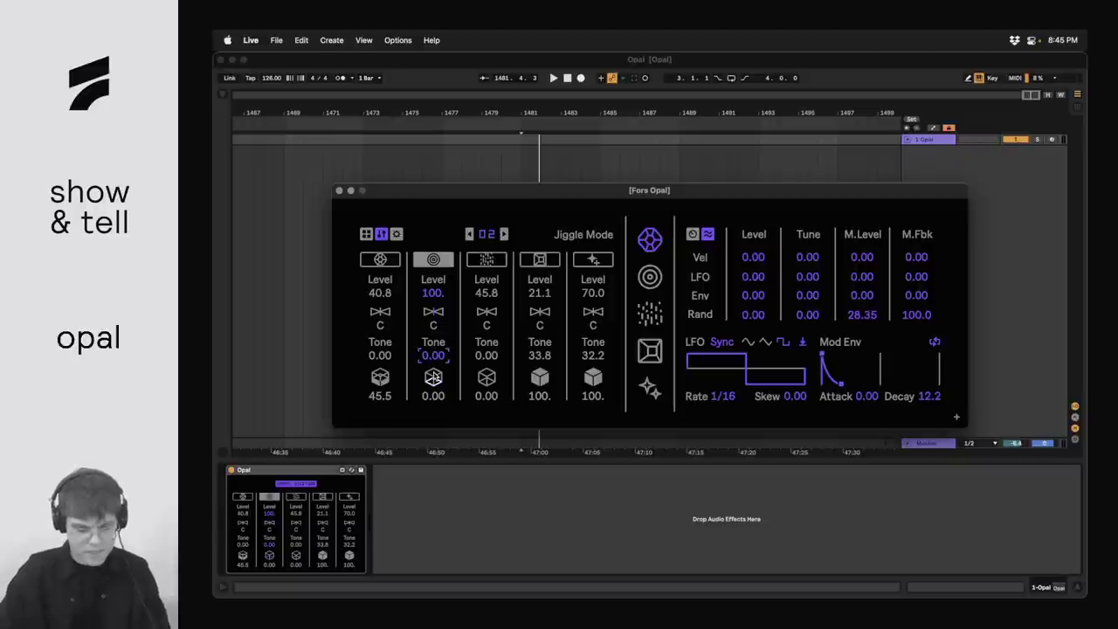
# - Switch on the fifth channel, remove steps 3 and 5 from the sampler's sequence, and show the fifth device's sequence
pyautogui.click(592, 260)
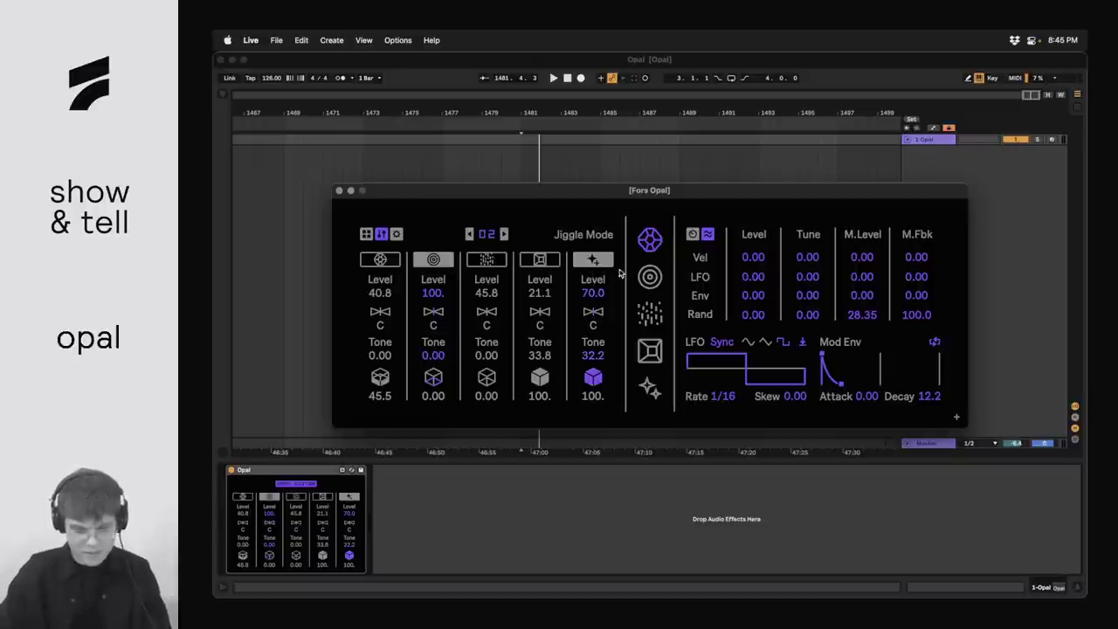
pyautogui.click(651, 350)
pyautogui.click(366, 235)
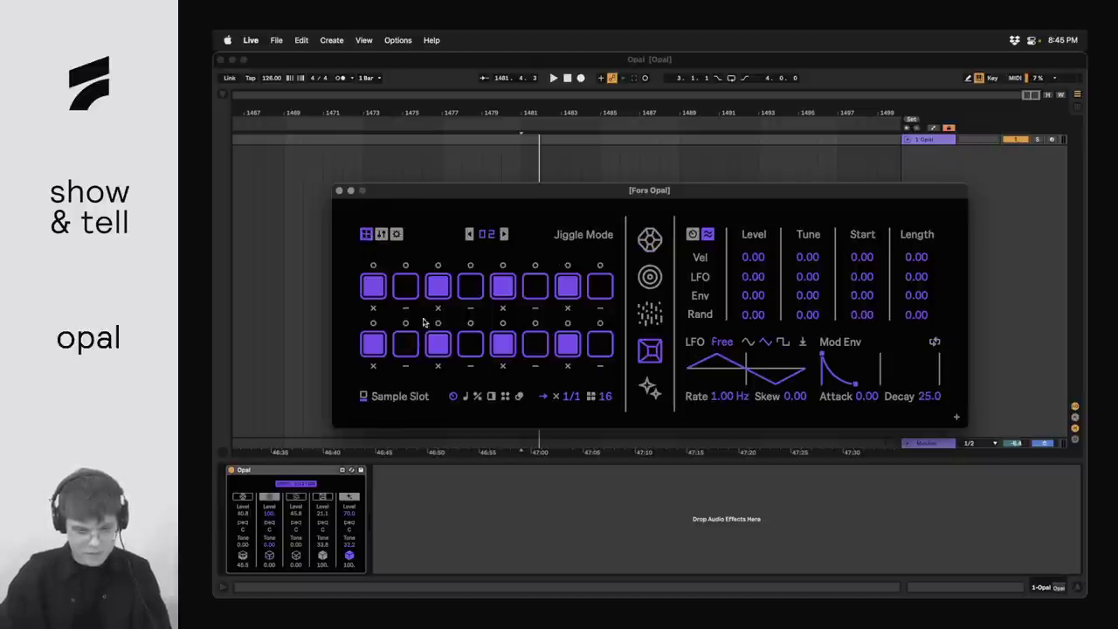
pyautogui.click(438, 291)
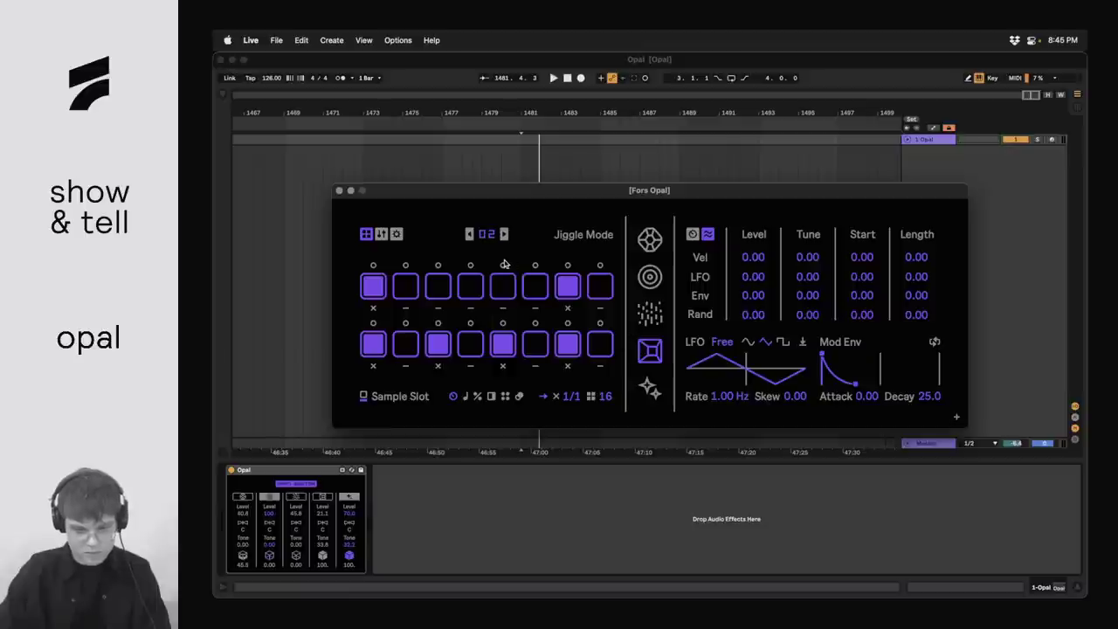
pyautogui.click(649, 387)
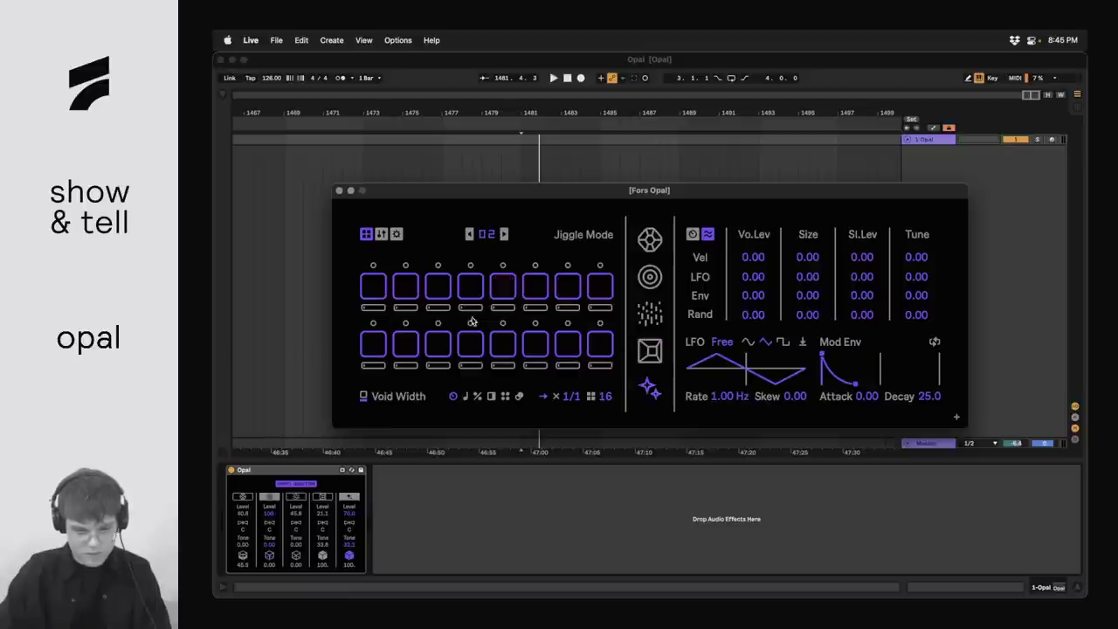
# - Return to the mixer and try the second channel's reverb send during playback, leaving it at 0.00
pyautogui.click(380, 234)
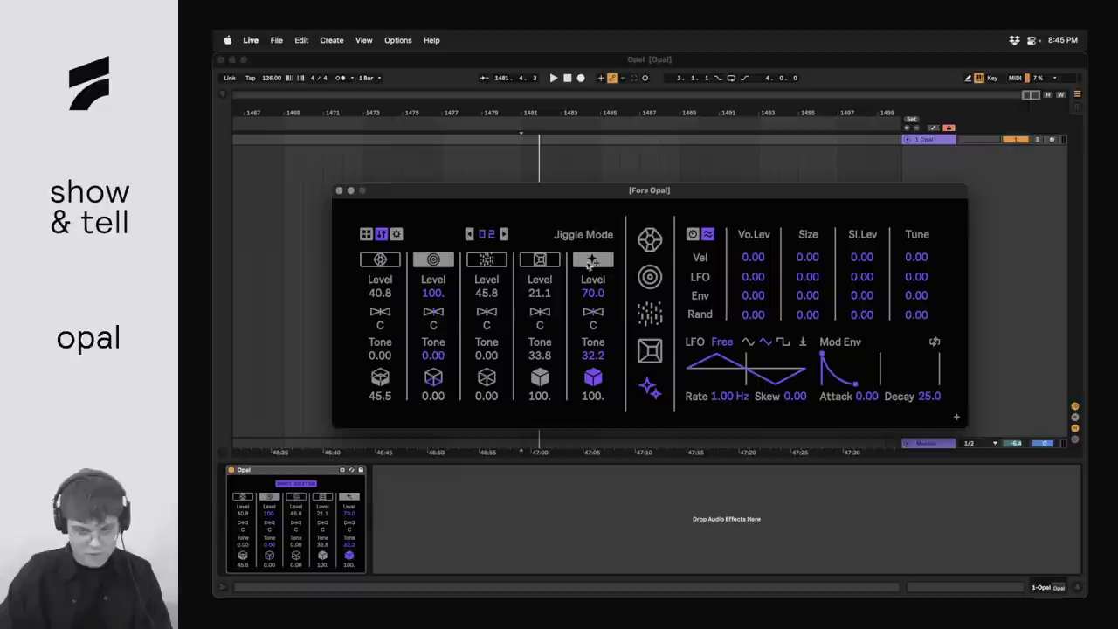
pyautogui.click(442, 356)
pyautogui.click(433, 378)
pyautogui.press('space')
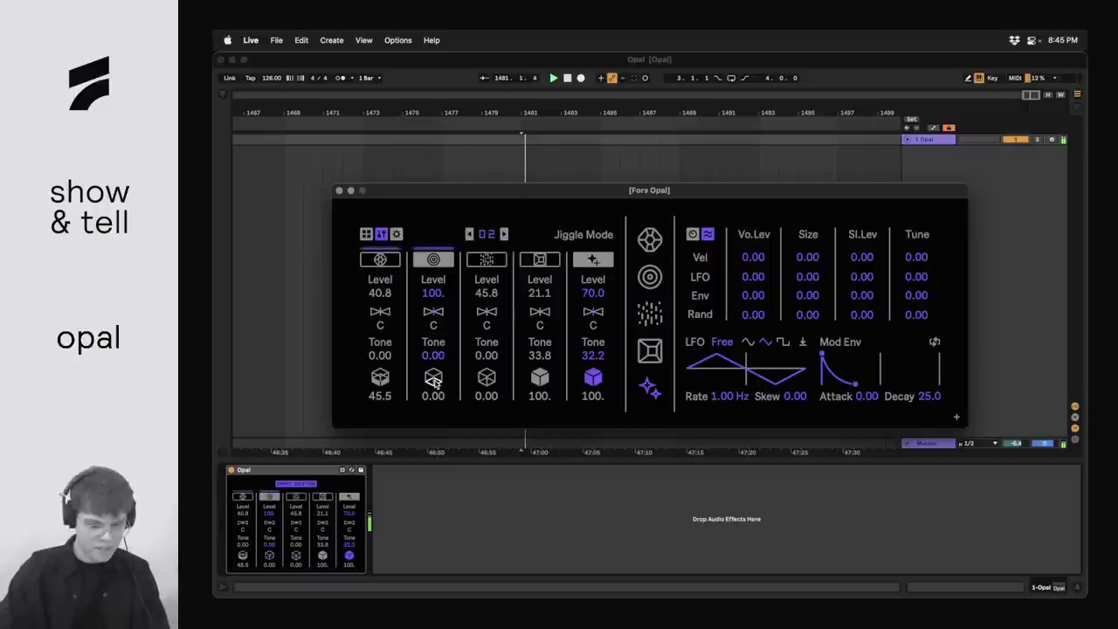
pyautogui.moveTo(434, 377)
pyautogui.mouseDown()
pyautogui.moveTo(433, 337)
pyautogui.moveTo(434, 395)
pyautogui.mouseUp()
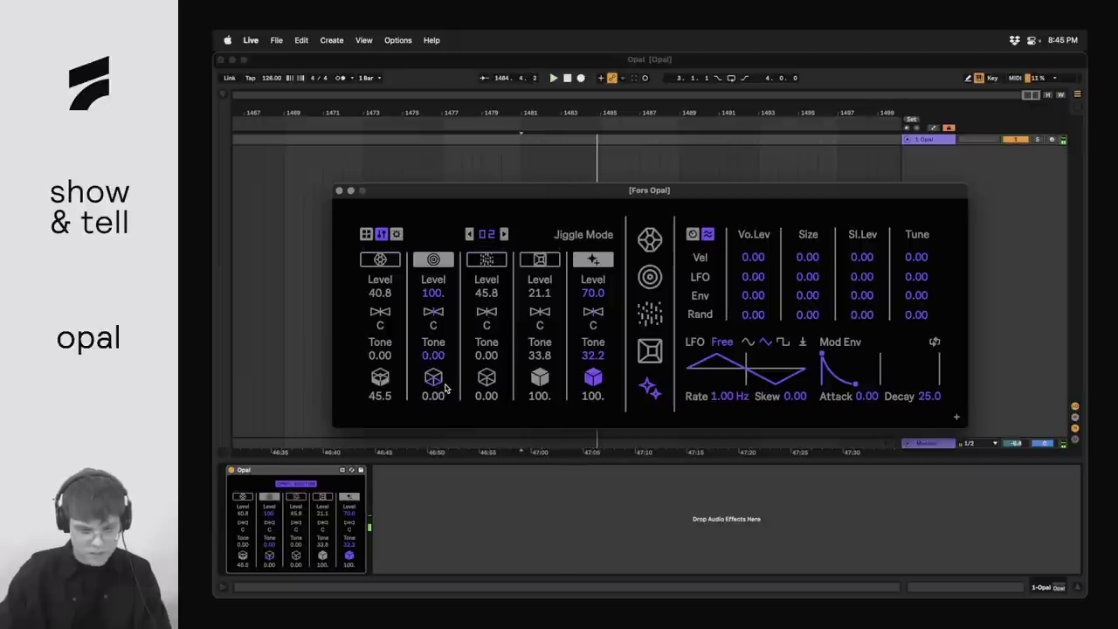
# - Go back to the sequencer, look at the pattern settings, and advance through the patterns to the empty Pattern 11
pyautogui.click(367, 236)
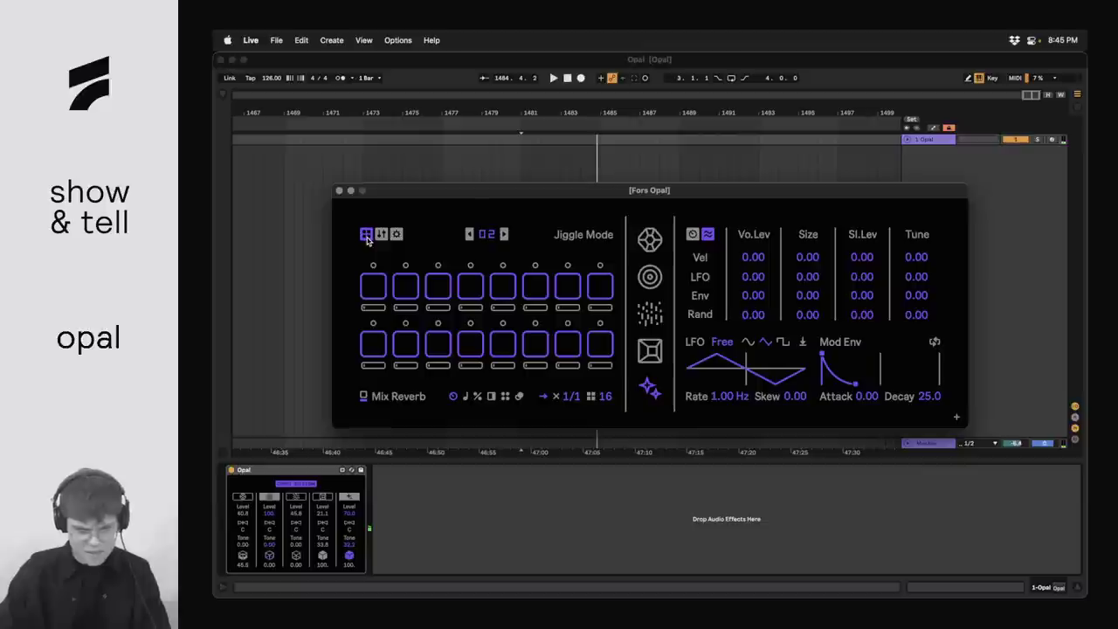
pyautogui.click(504, 235)
pyautogui.click(396, 234)
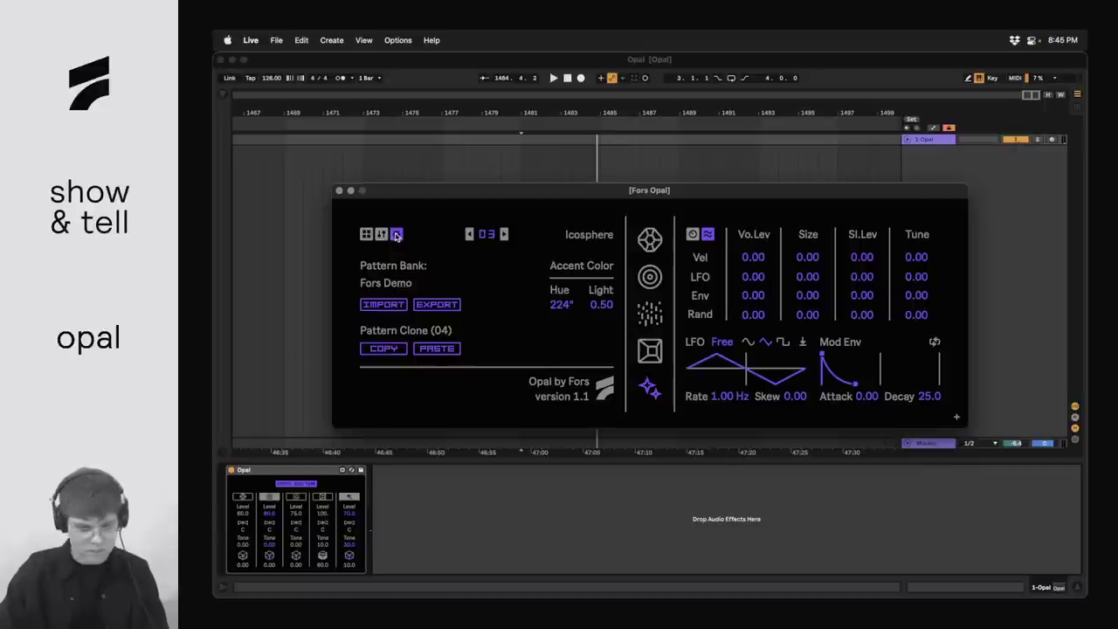
pyautogui.click(397, 234)
pyautogui.click(504, 235)
pyautogui.click(504, 234)
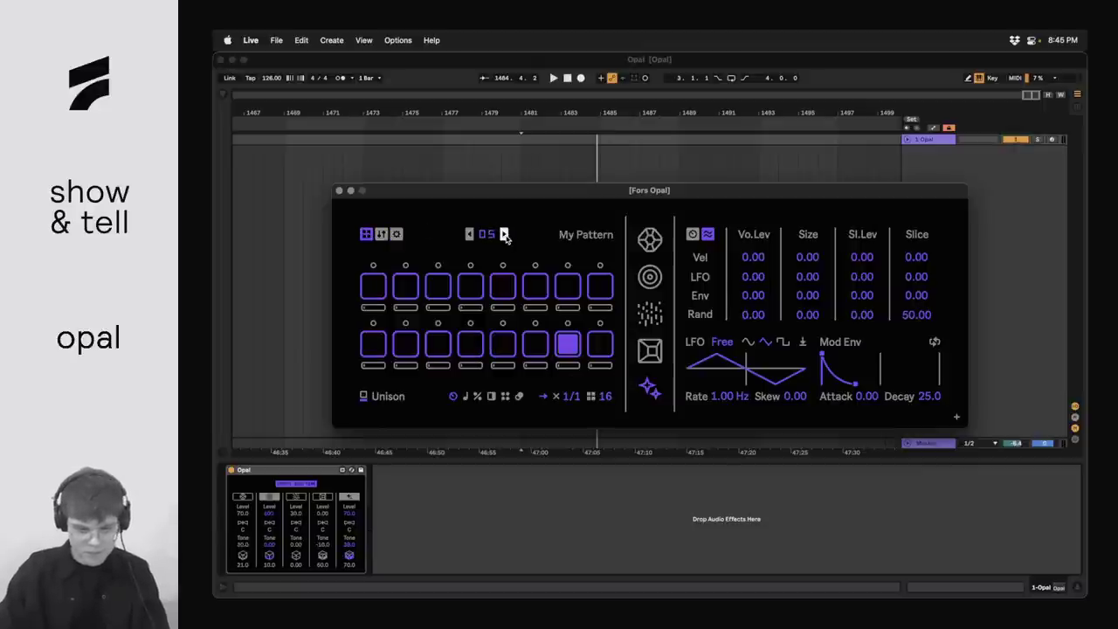
pyautogui.click(504, 234)
pyautogui.click(504, 234)
pyautogui.click(504, 234)
pyautogui.click(504, 234)
pyautogui.click(504, 234)
pyautogui.click(504, 234)
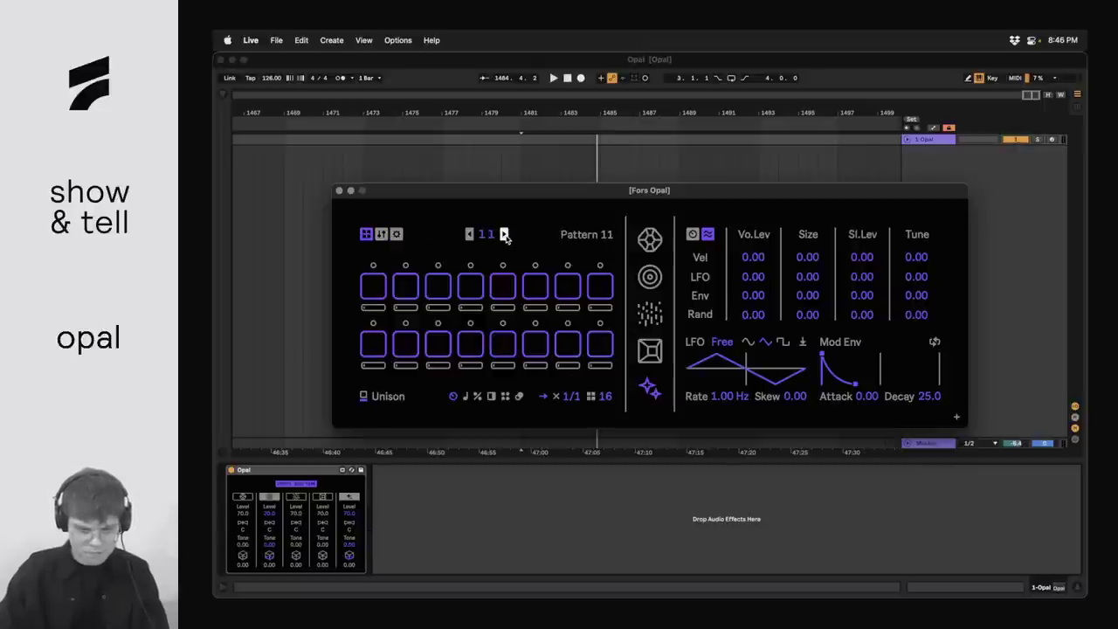
# - Show Gem's main sound parameters and activate the first step of its sequence in Pattern 11
pyautogui.click(649, 238)
pyautogui.click(693, 234)
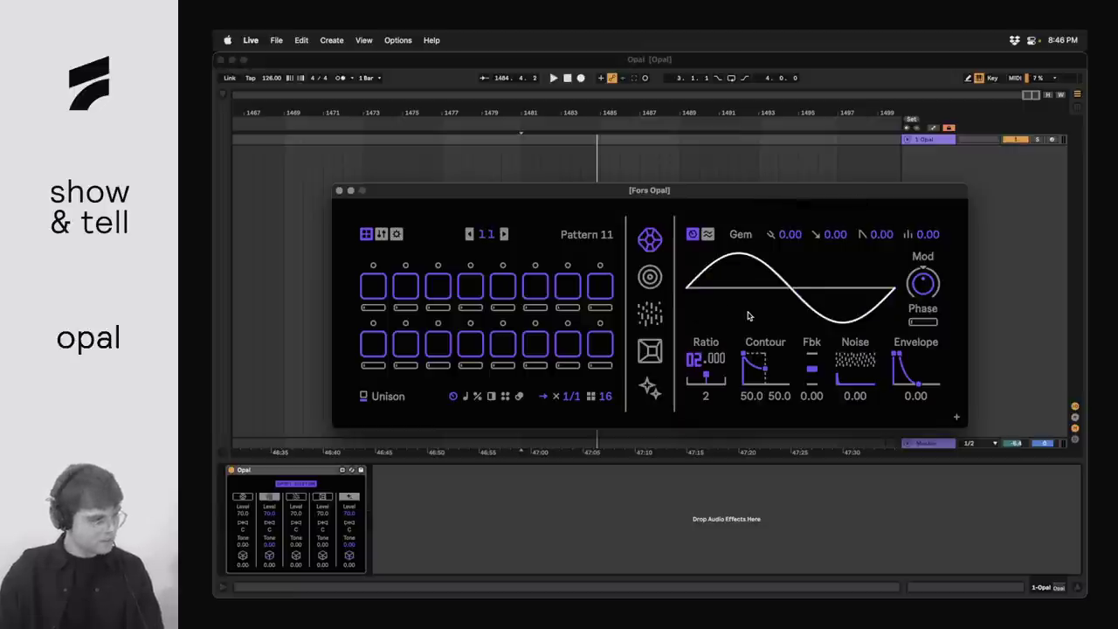
pyautogui.click(669, 579)
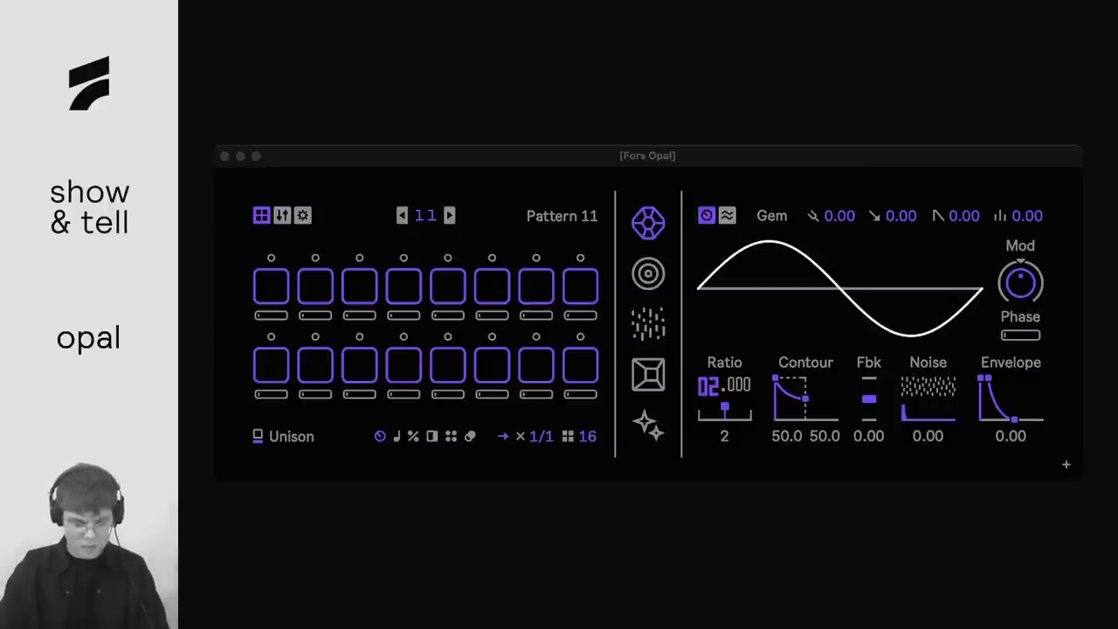
pyautogui.click(270, 286)
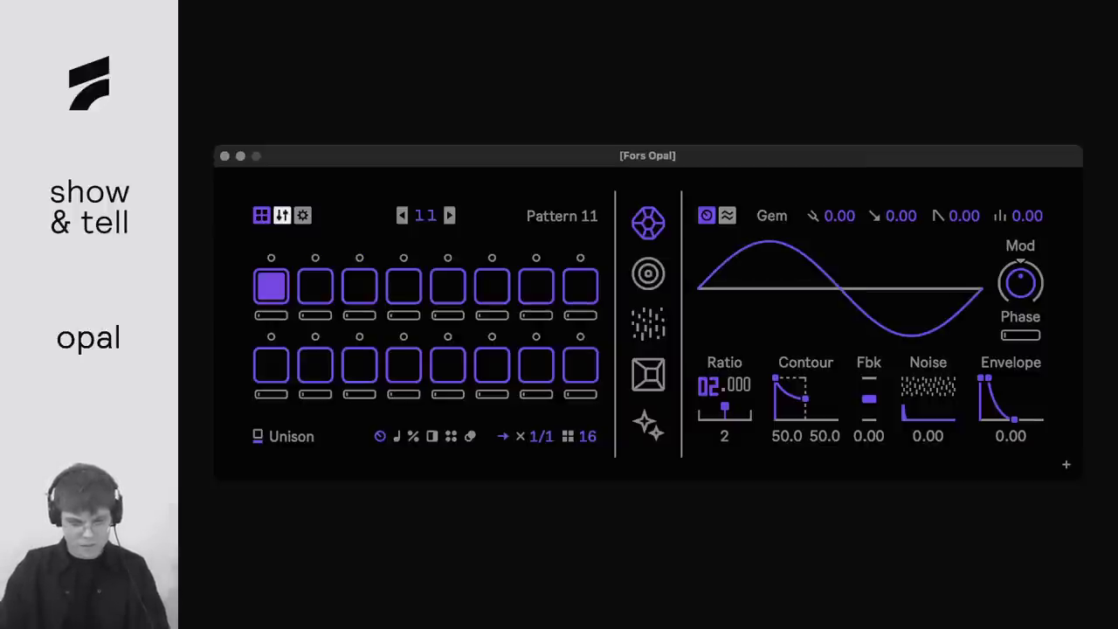
# - Glance at the mixer, return to the sequencer, and raise Gem's Mod depth to 14.00
pyautogui.click(281, 215)
pyautogui.click(261, 215)
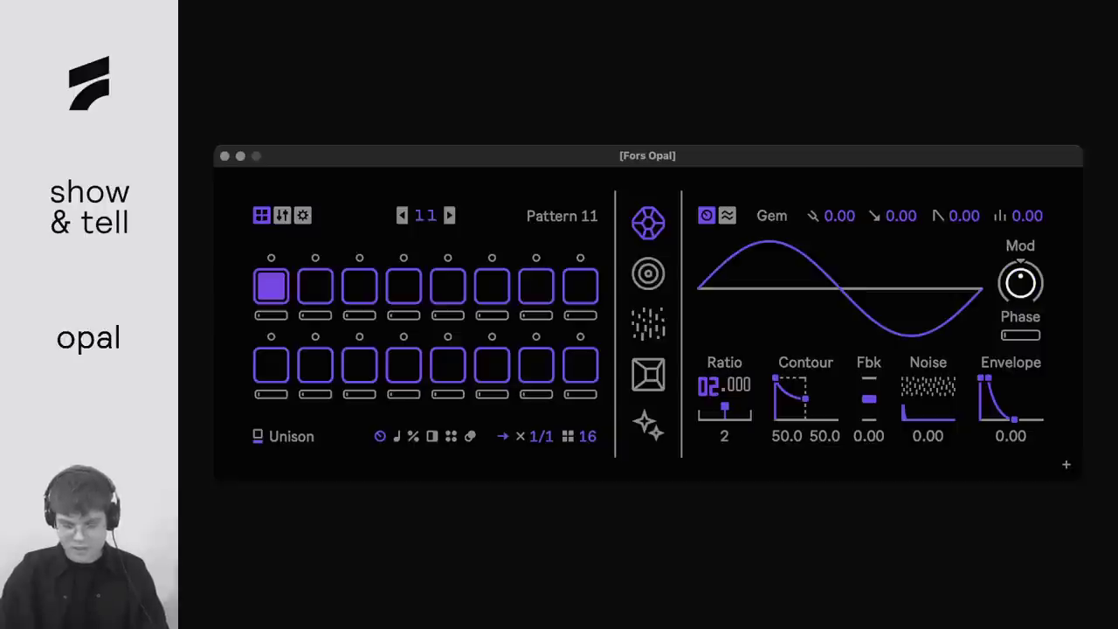
pyautogui.click(1021, 281)
pyautogui.moveTo(1020, 282); pyautogui.dragTo(1020, 232)
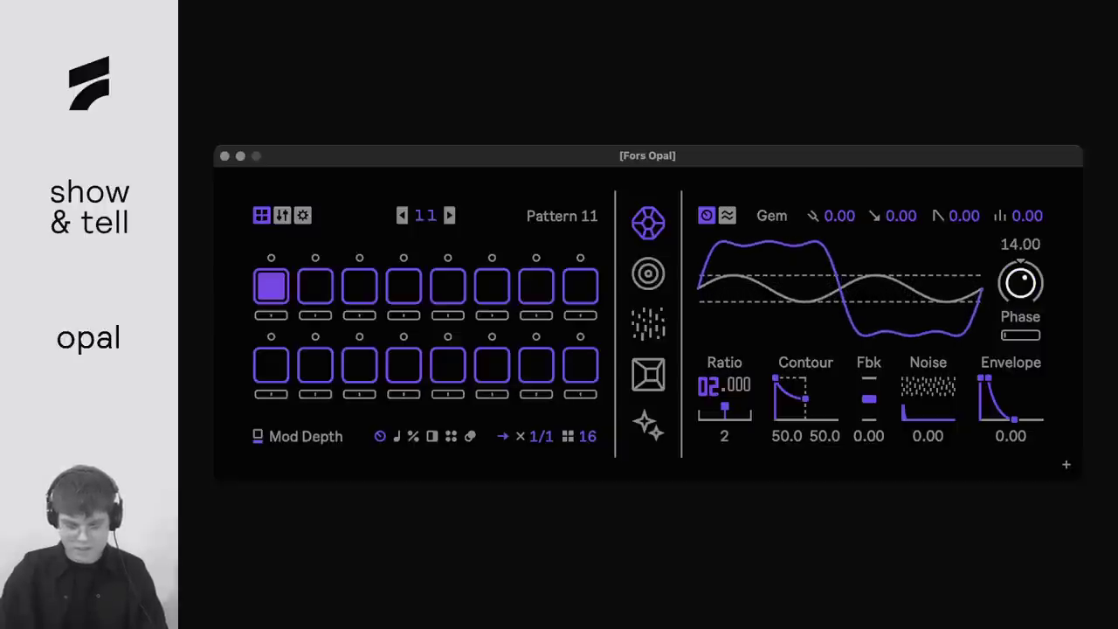